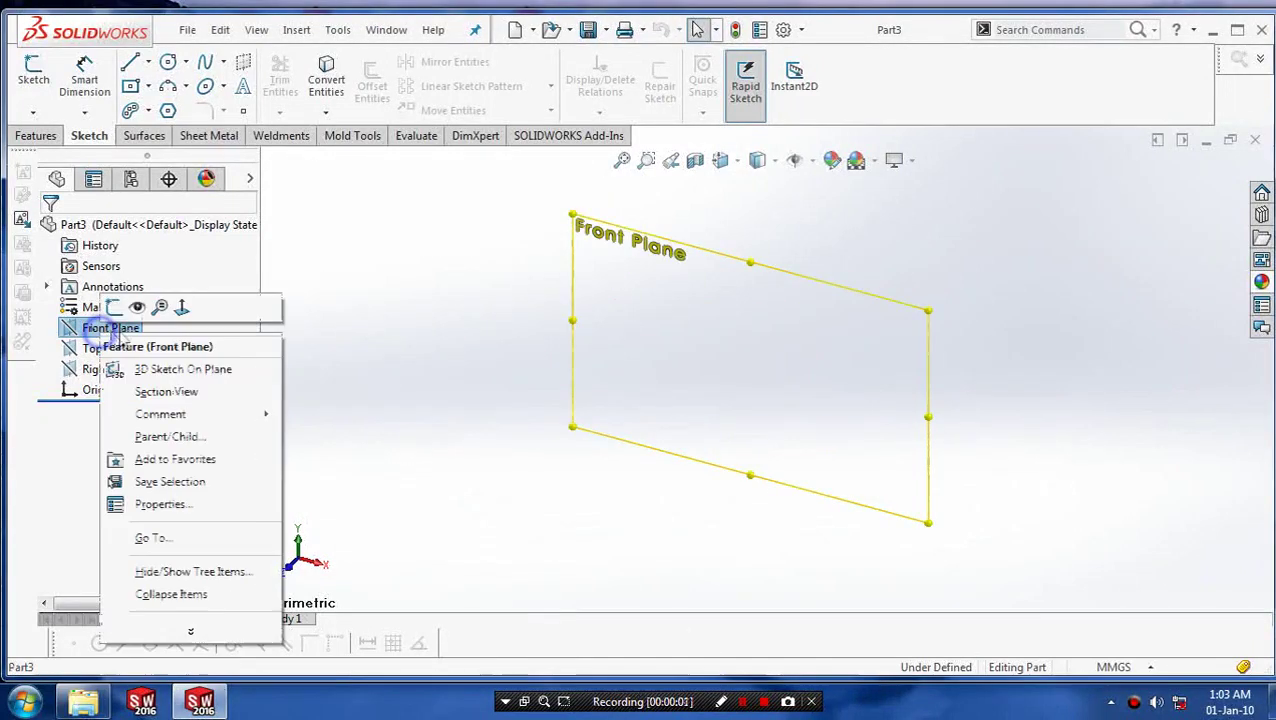
Step: Draw a circle centred on the origin of the Front Plane and dimension its diameter to 100 mm
{"action": "left_click", "coordinate": [178, 307]}
{"action": "left_click", "coordinate": [168, 62]}
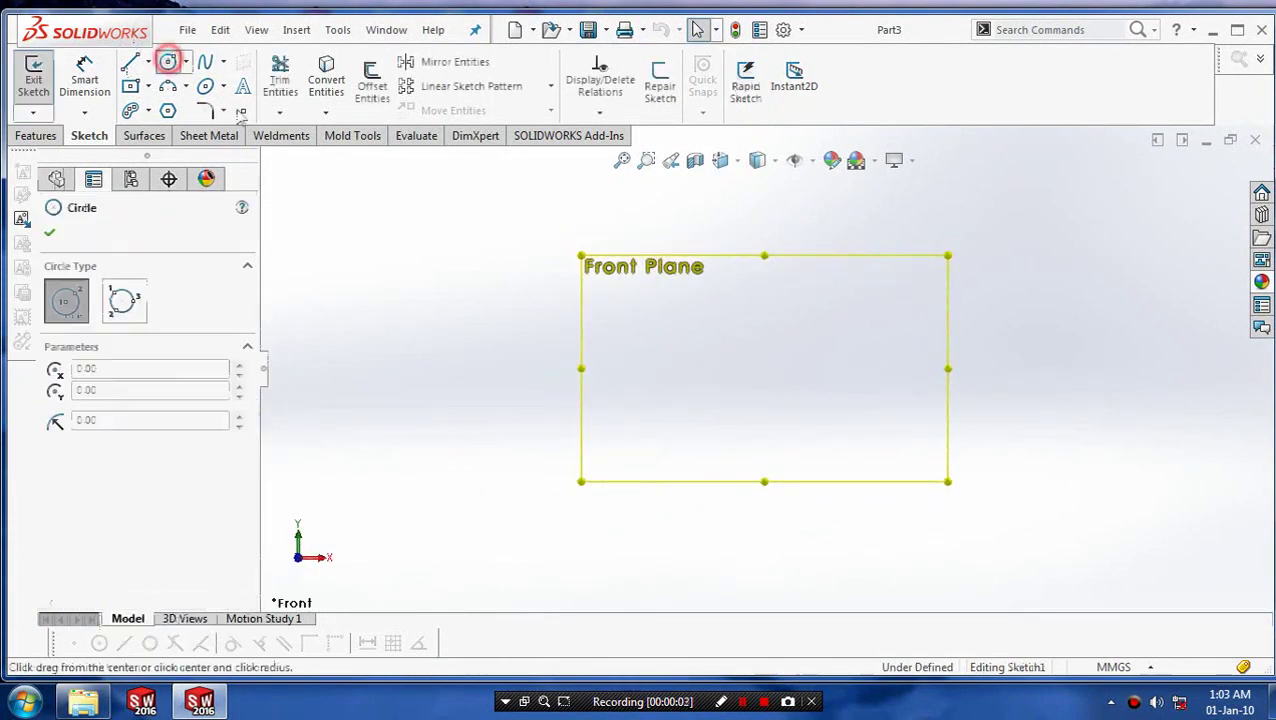
{"action": "left_click", "coordinate": [764, 367]}
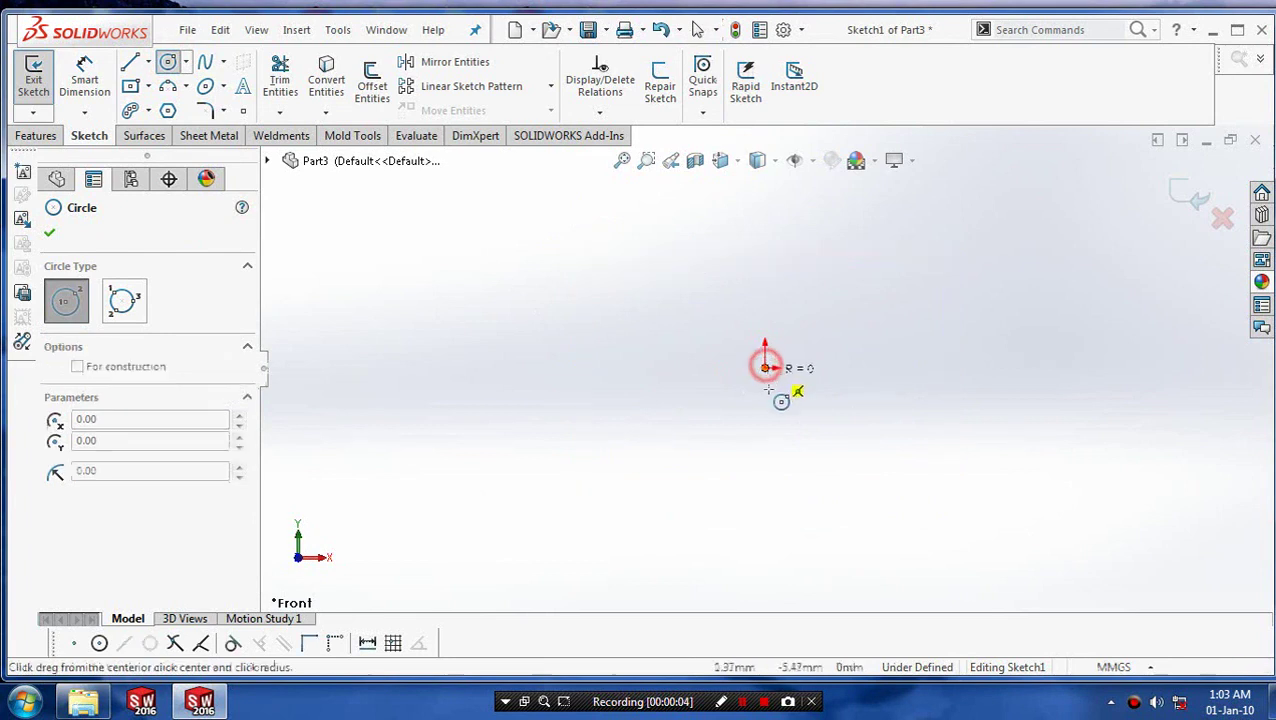
{"action": "left_click", "coordinate": [765, 459]}
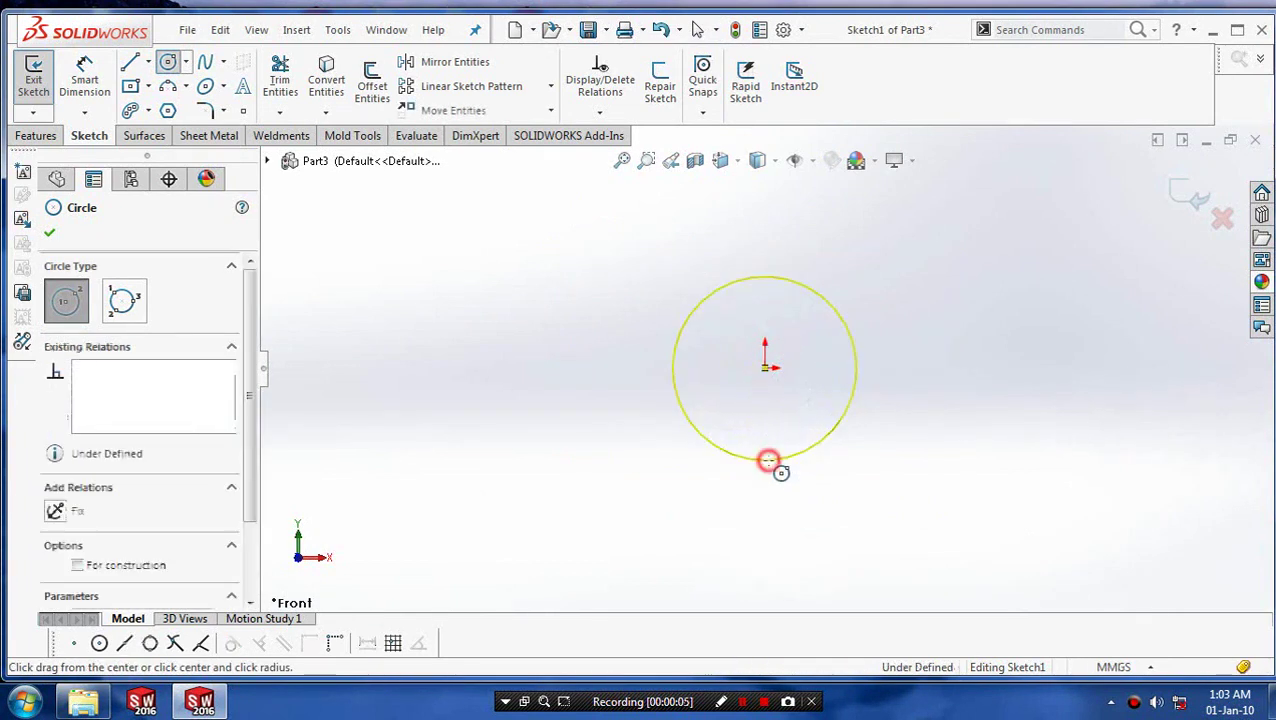
{"action": "left_click", "coordinate": [50, 233]}
{"action": "left_click", "coordinate": [84, 80]}
{"action": "left_click", "coordinate": [673, 360]}
{"action": "left_click", "coordinate": [475, 370]}
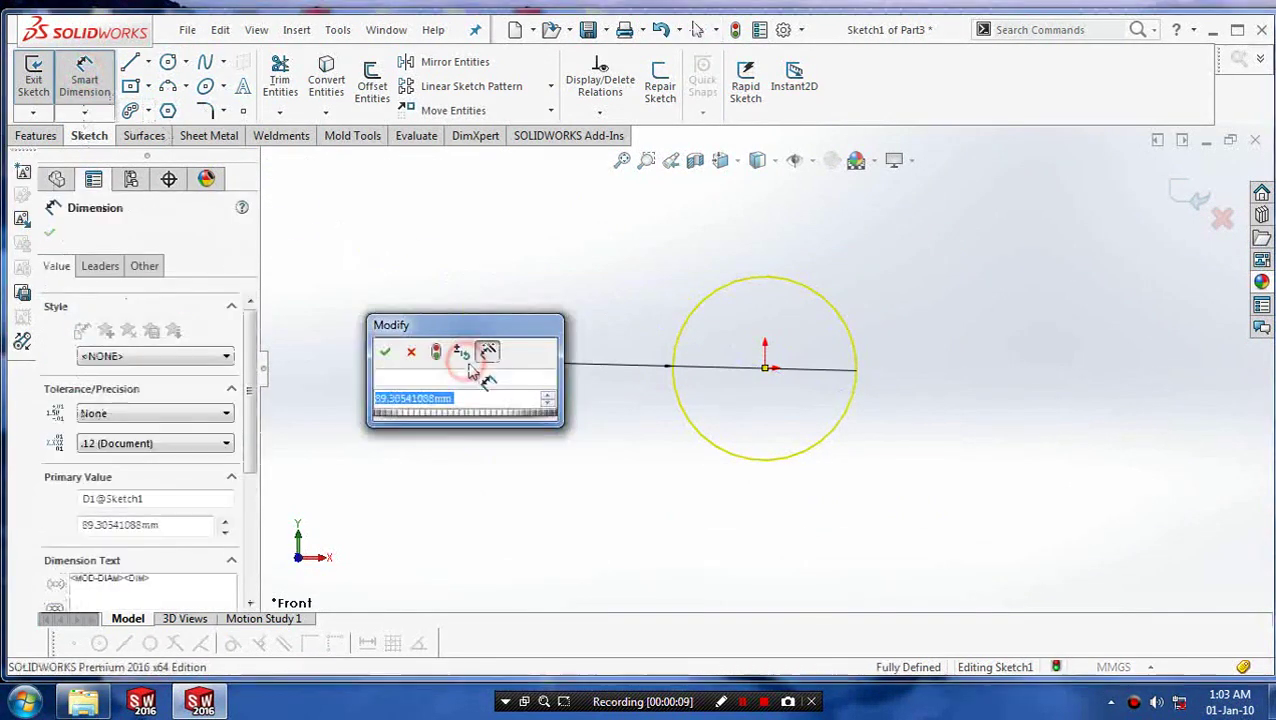
{"action": "type", "text": "100"}
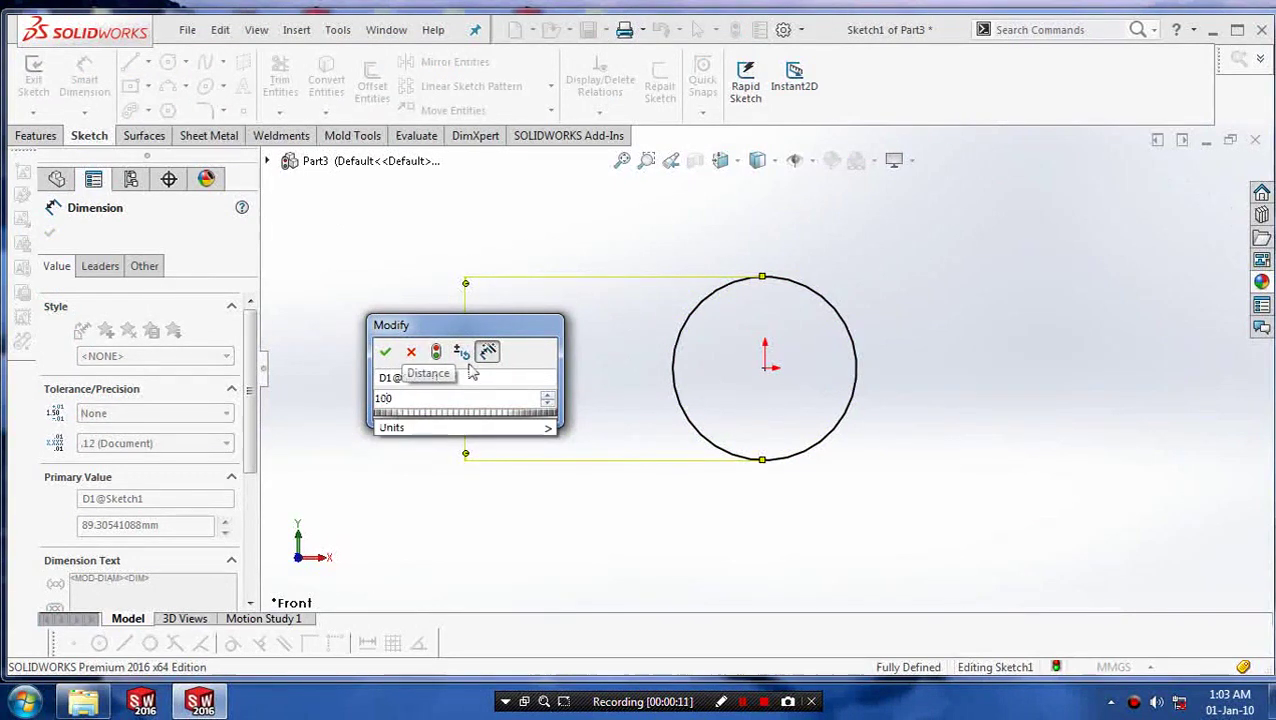
{"action": "key", "text": "Return"}
{"action": "left_click", "coordinate": [46, 233]}
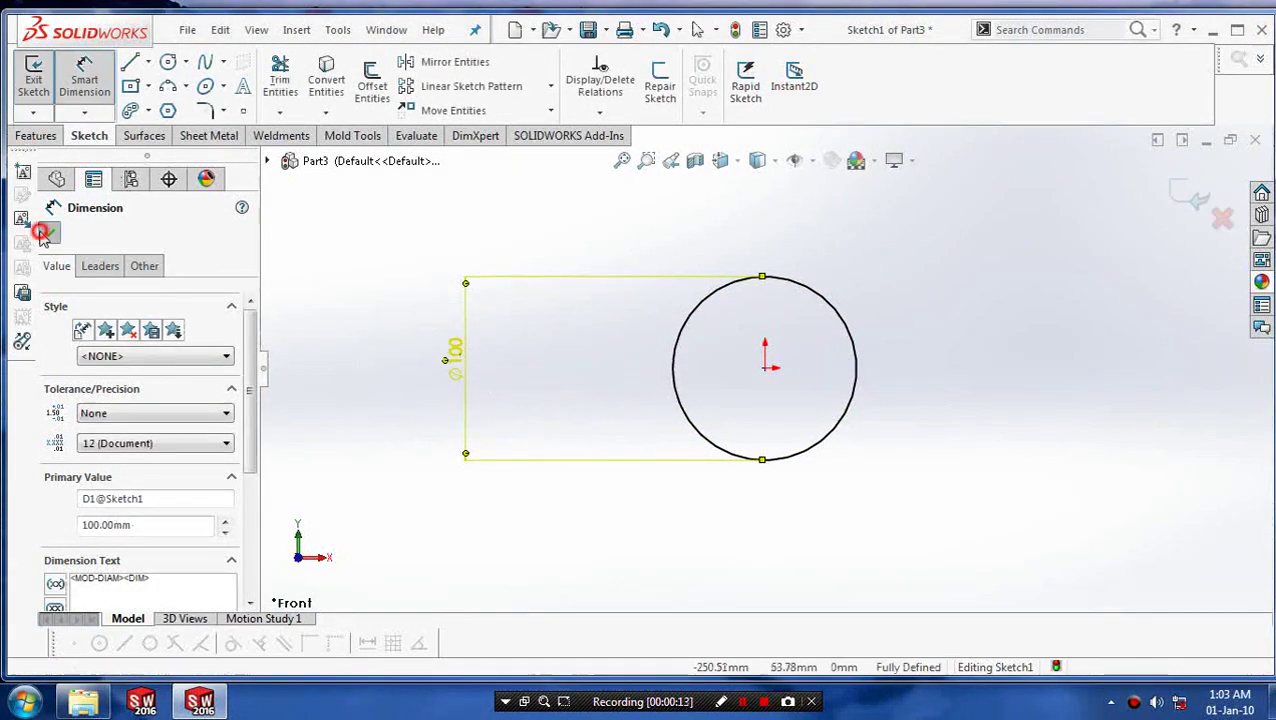
Step: Exit Sketch1, face the Top Plane, and draw a small circle at the rim circle's left end
{"action": "left_click", "coordinate": [1182, 188]}
{"action": "left_click", "coordinate": [100, 348]}
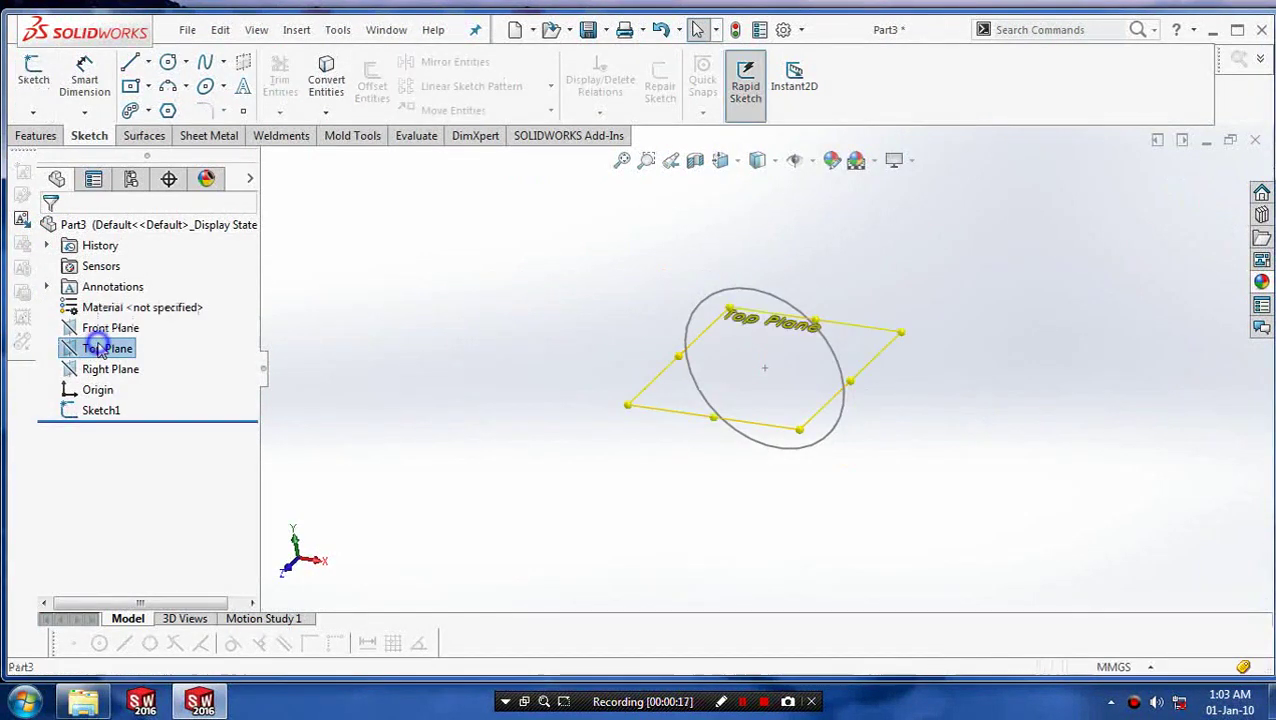
{"action": "right_click", "coordinate": [104, 348]}
{"action": "left_click", "coordinate": [176, 317]}
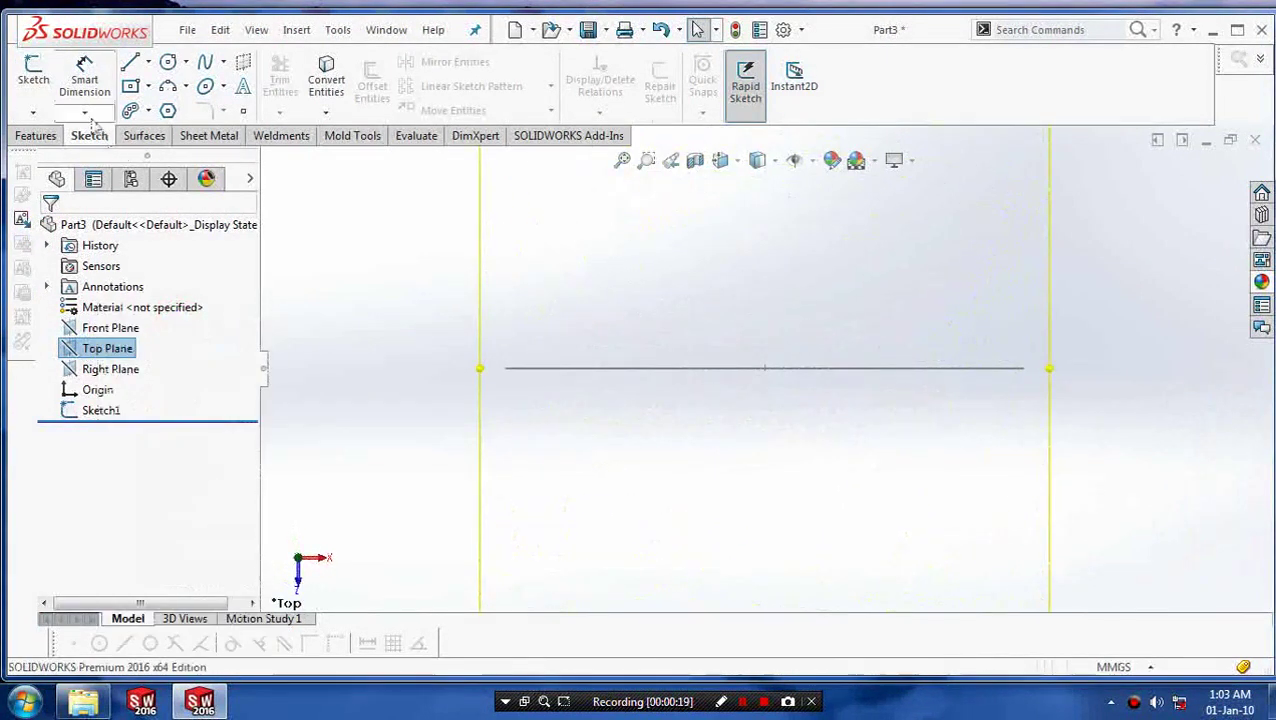
{"action": "left_click", "coordinate": [169, 61]}
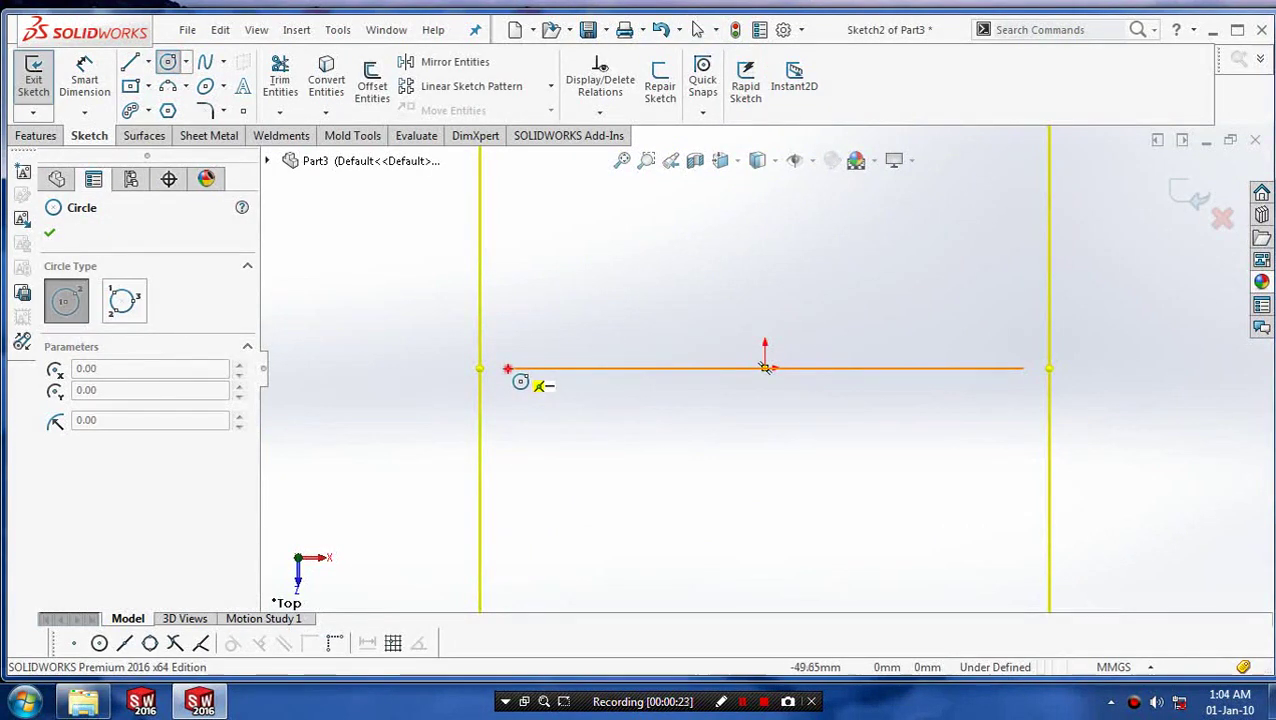
{"action": "left_click", "coordinate": [507, 368]}
{"action": "left_click", "coordinate": [514, 366]}
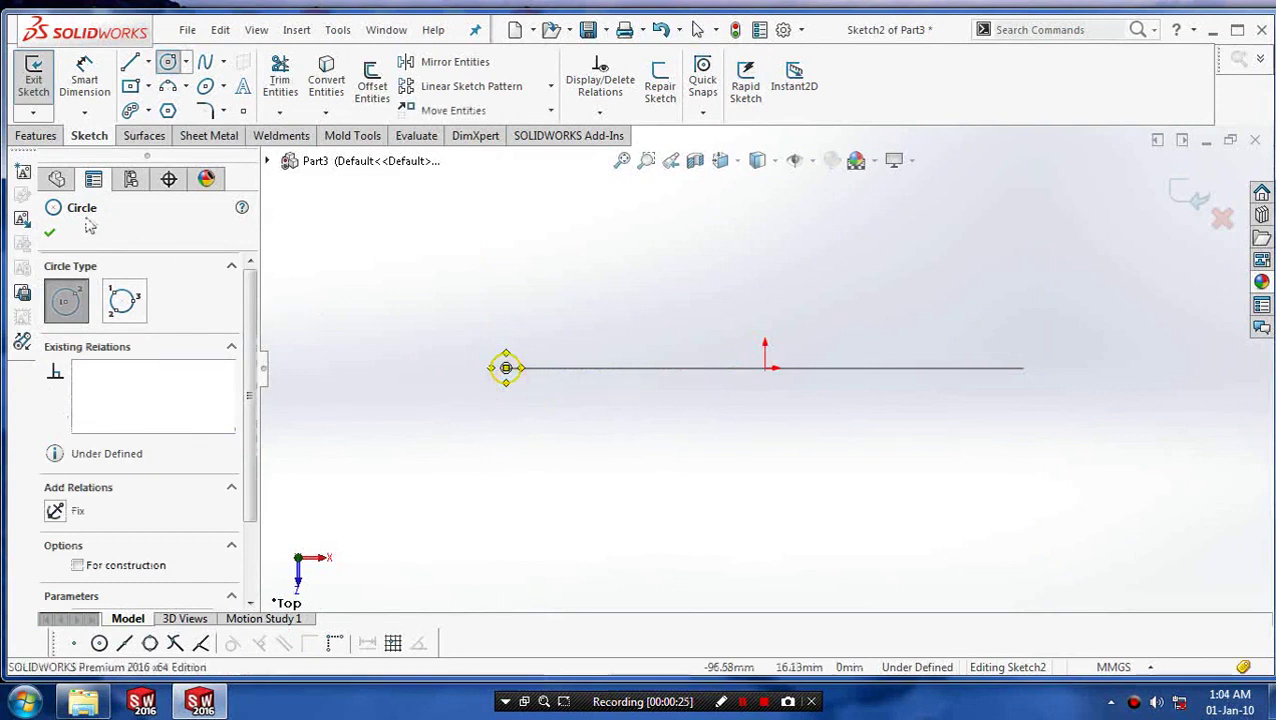
{"action": "left_click", "coordinate": [49, 232]}
Step: Dimension the small circle's diameter to 15 mm and exit the sketch
{"action": "left_click", "coordinate": [84, 80]}
{"action": "left_click", "coordinate": [499, 366]}
{"action": "left_click", "coordinate": [457, 372]}
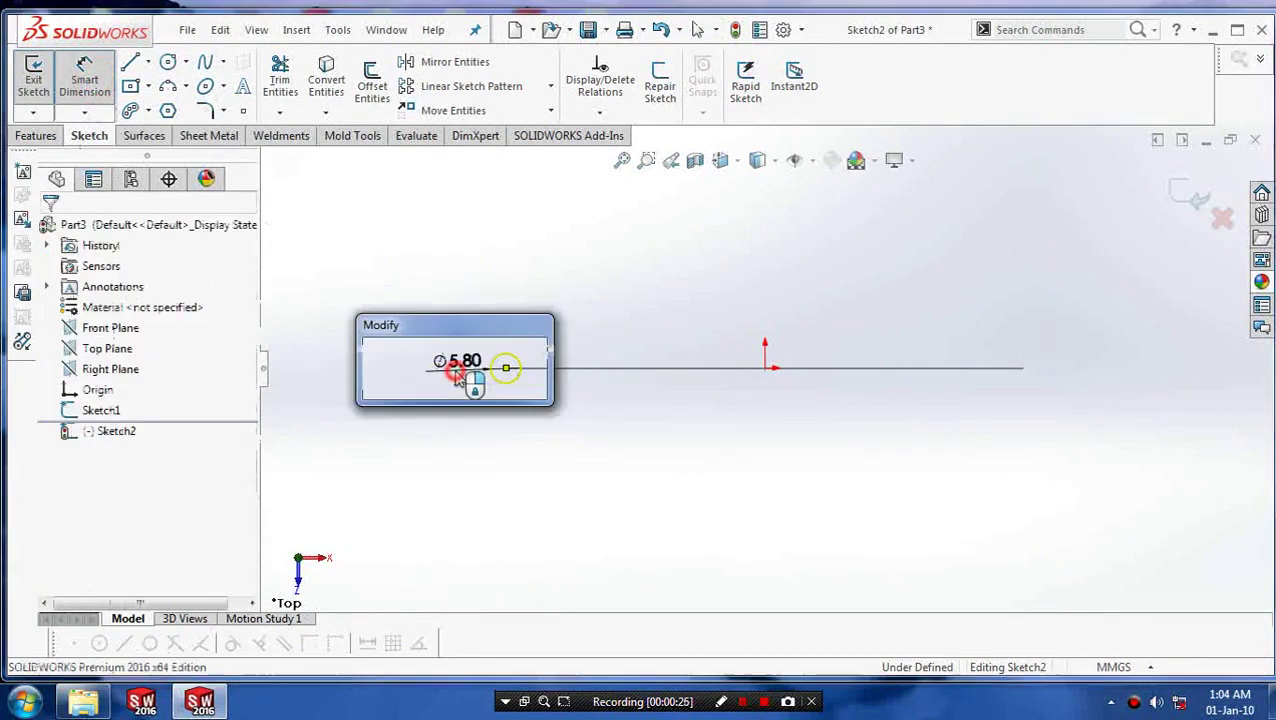
{"action": "left_click", "coordinate": [457, 362]}
{"action": "key", "text": "Return"}
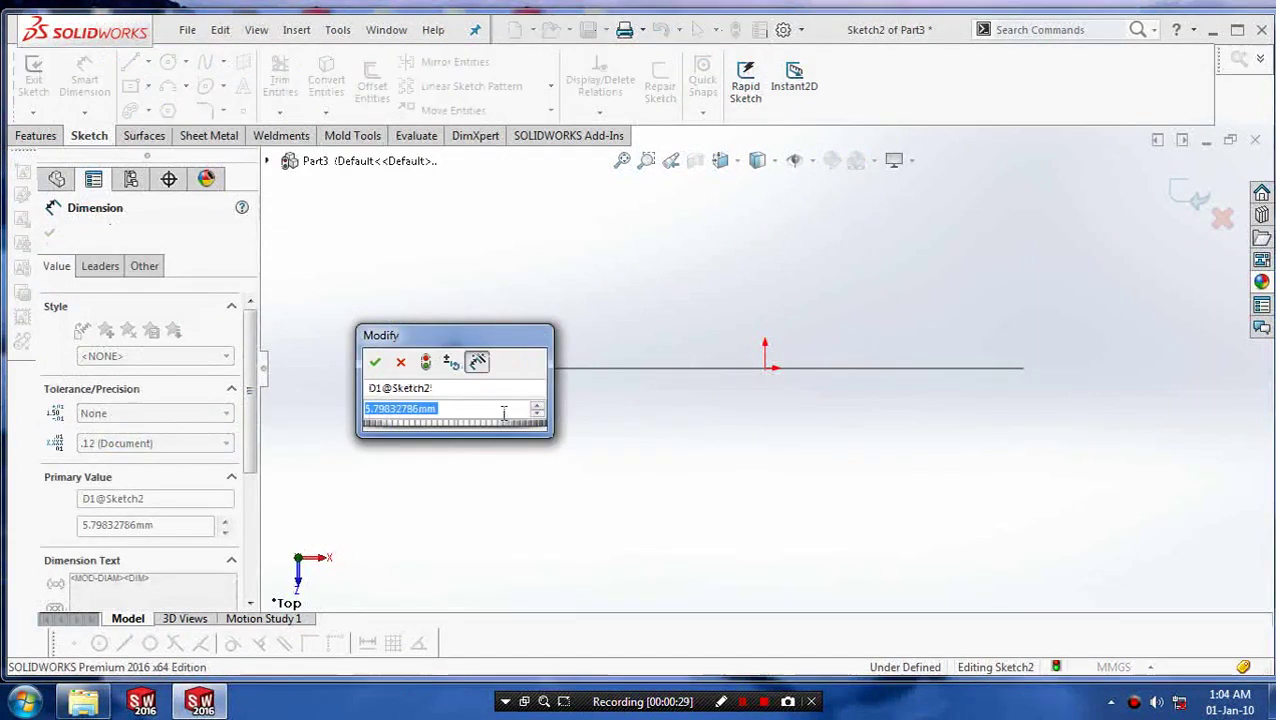
{"action": "double_click", "coordinate": [461, 414]}
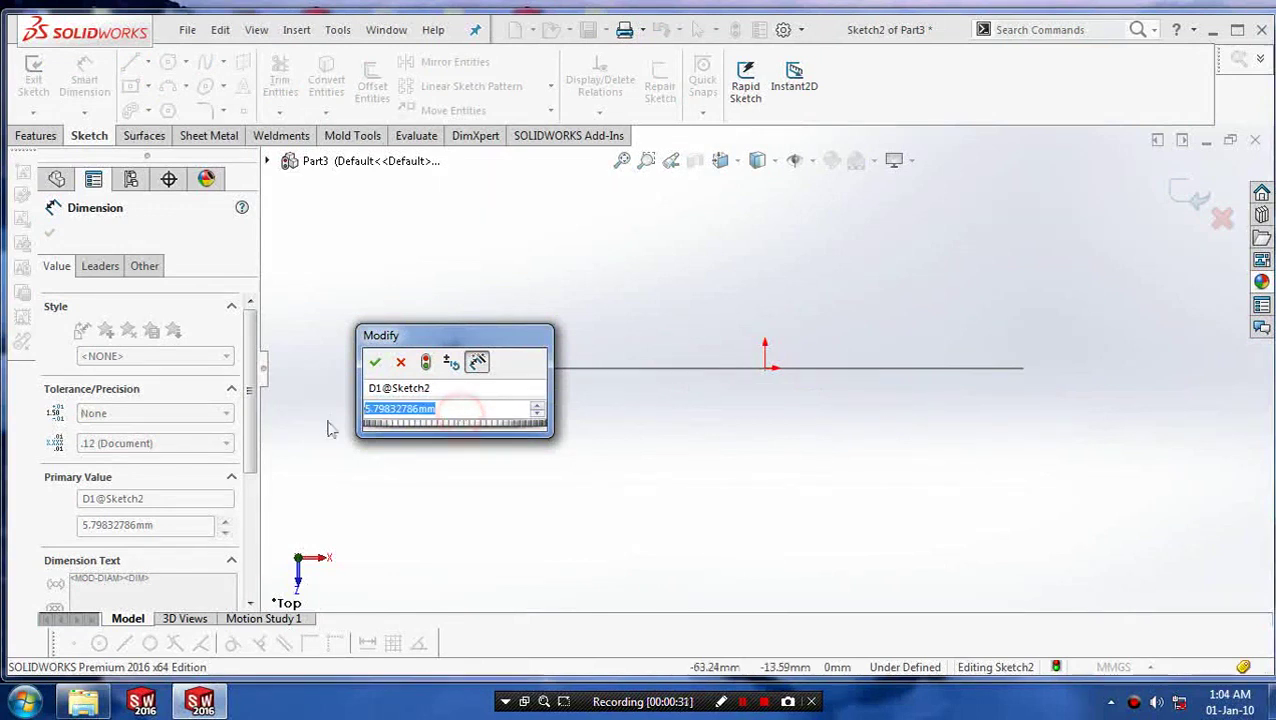
{"action": "type", "text": "15"}
{"action": "key", "text": "Return"}
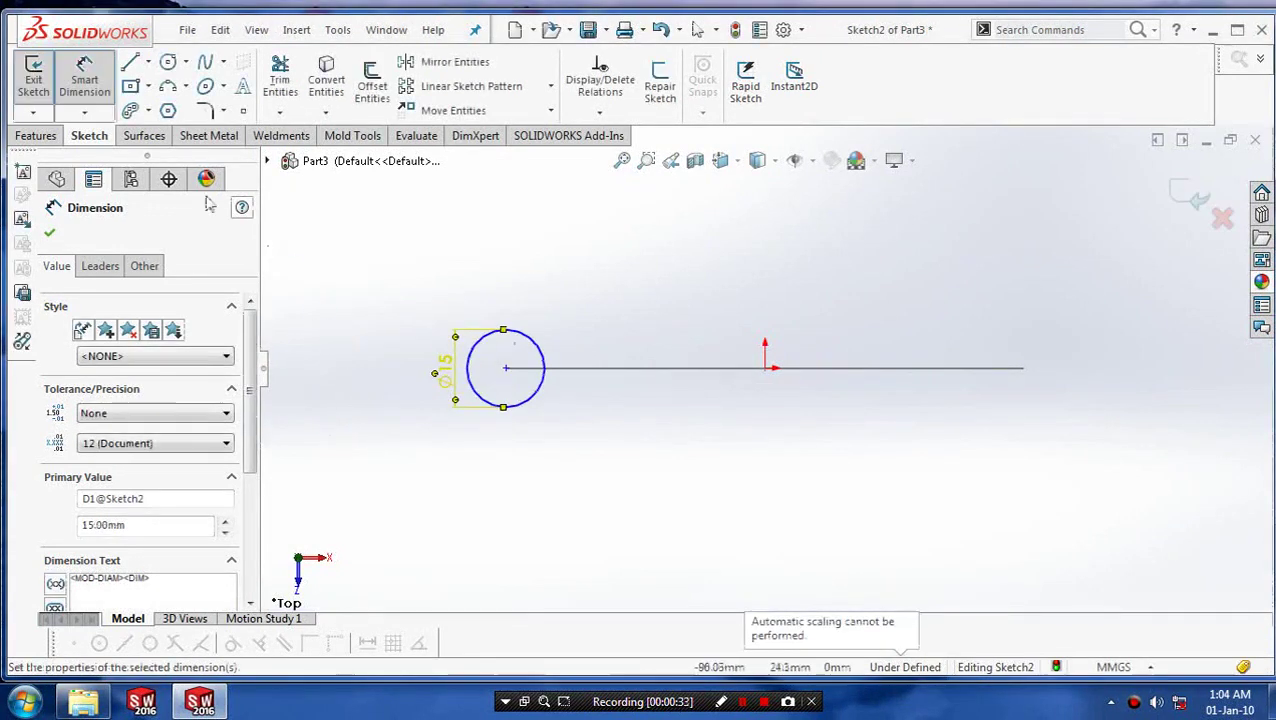
{"action": "left_click", "coordinate": [49, 234]}
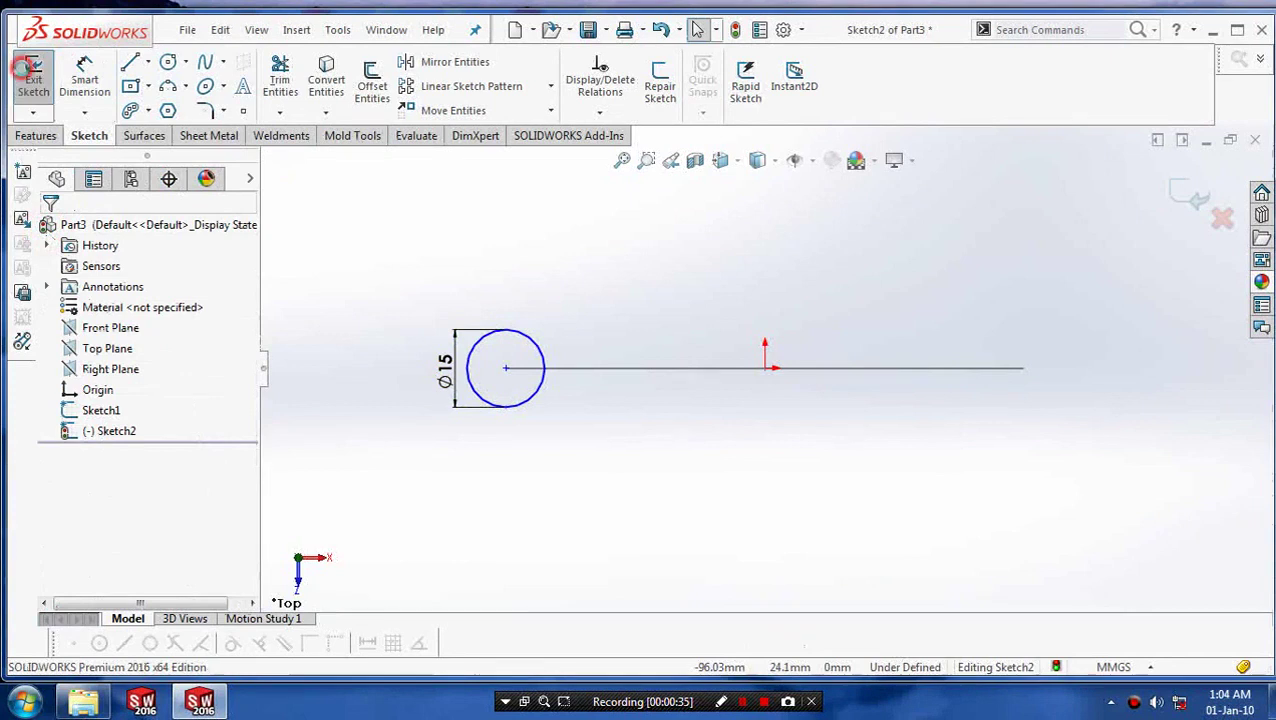
Step: Sweep the 15 mm circle profile along the 100 mm circle path to form the rim ring
{"action": "left_click", "coordinate": [32, 78]}
{"action": "left_click", "coordinate": [40, 138]}
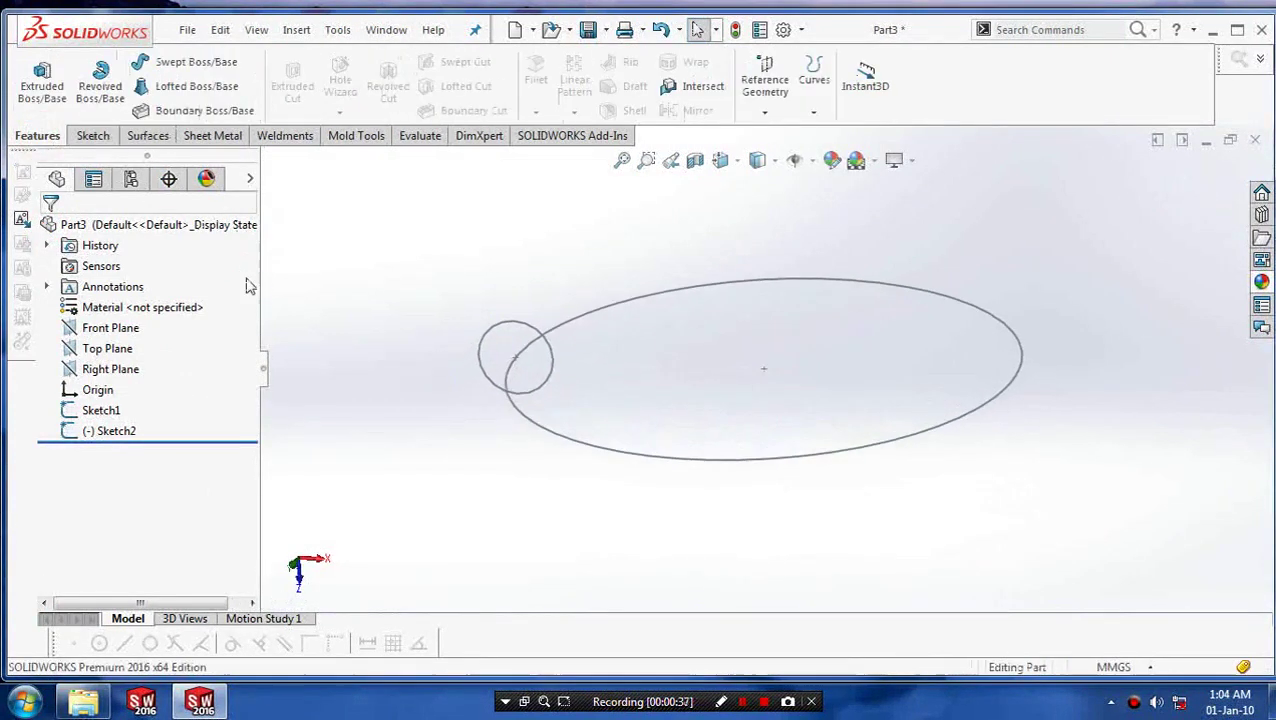
{"action": "left_click", "coordinate": [186, 62]}
{"action": "left_click", "coordinate": [552, 358]}
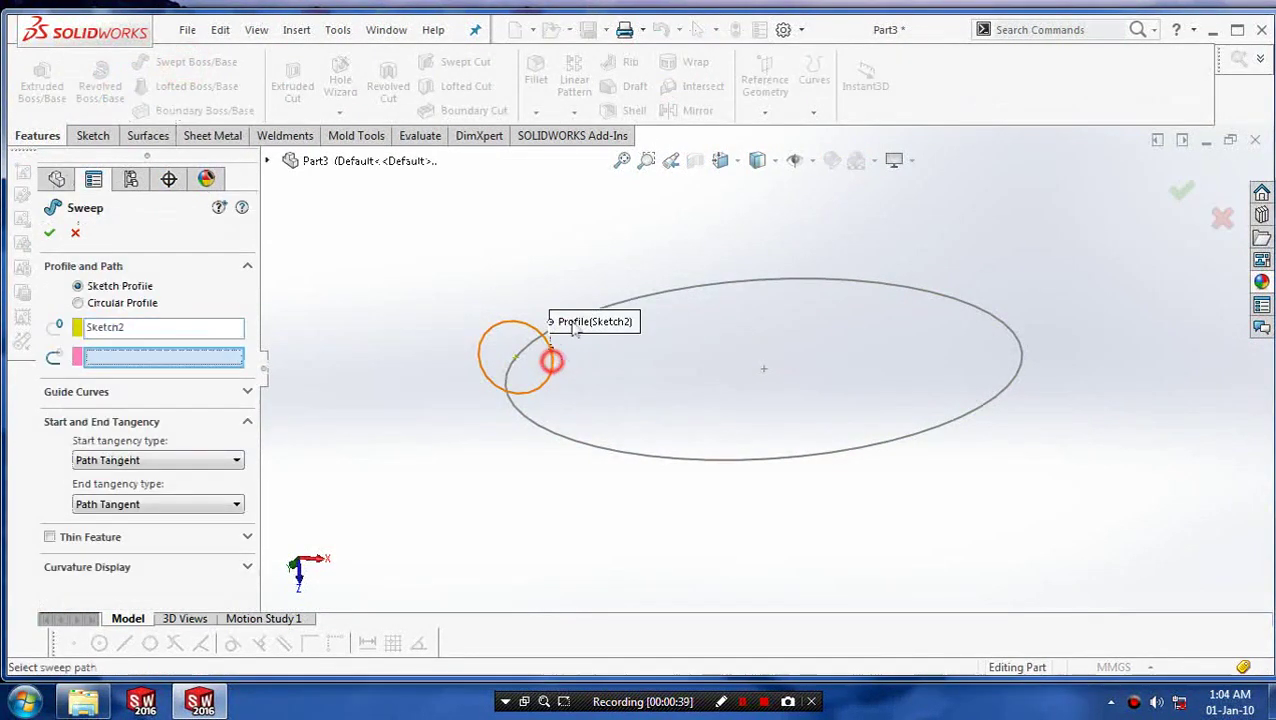
{"action": "left_click", "coordinate": [620, 310]}
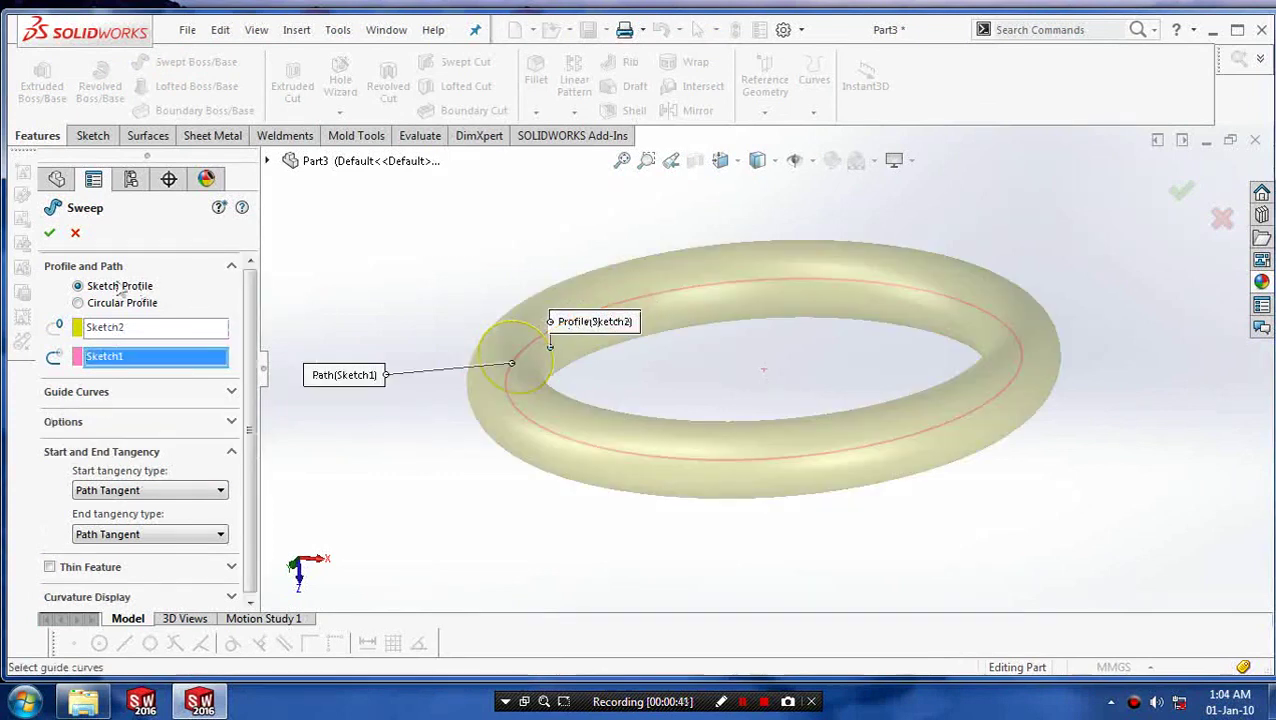
{"action": "left_click", "coordinate": [48, 234]}
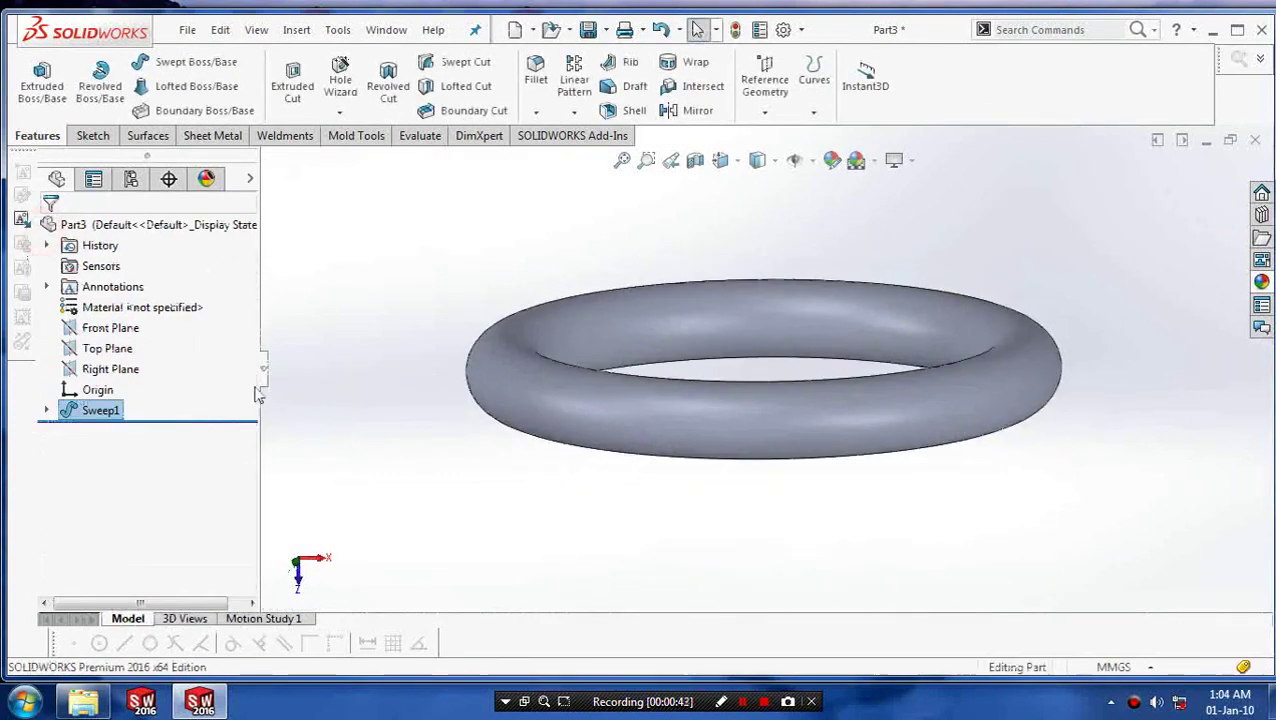
{"action": "left_click", "coordinate": [112, 348]}
Step: Face the Top Plane and draw a vertical centerline through the origin spanning the rim
{"action": "right_click", "coordinate": [115, 349]}
{"action": "left_click", "coordinate": [205, 333]}
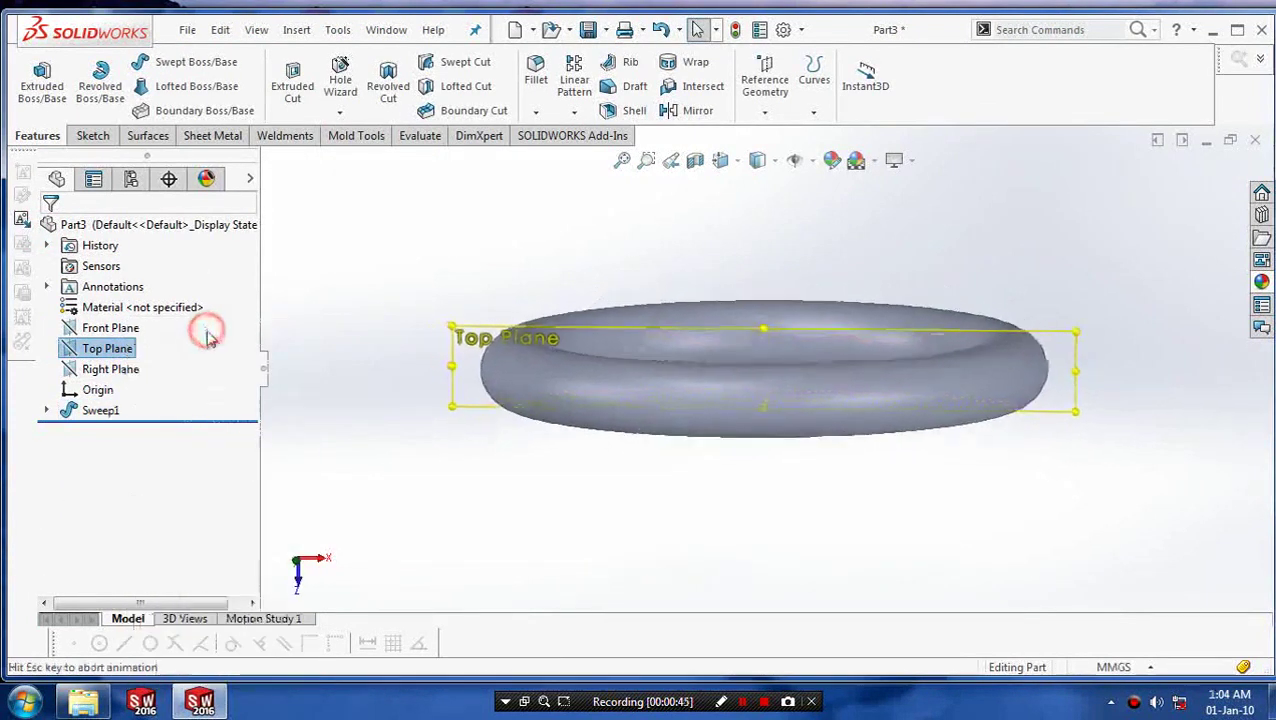
{"action": "left_click", "coordinate": [93, 135]}
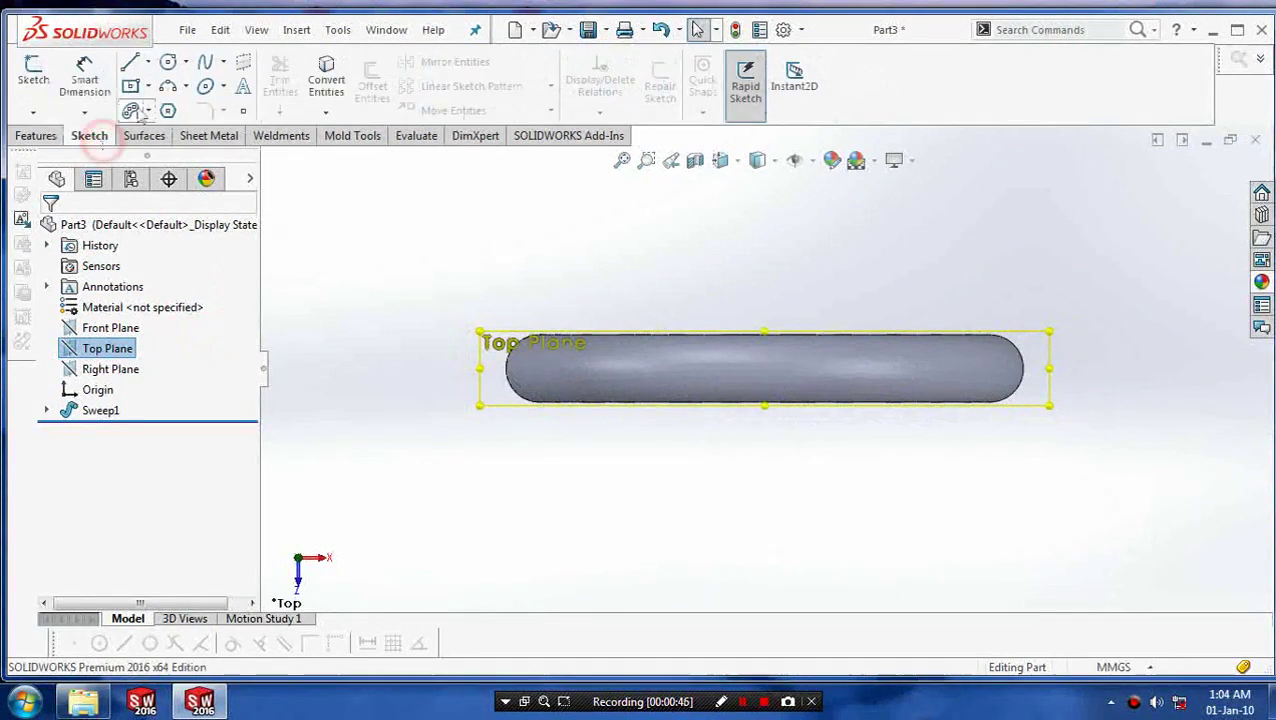
{"action": "left_click", "coordinate": [148, 62]}
{"action": "left_click", "coordinate": [175, 108]}
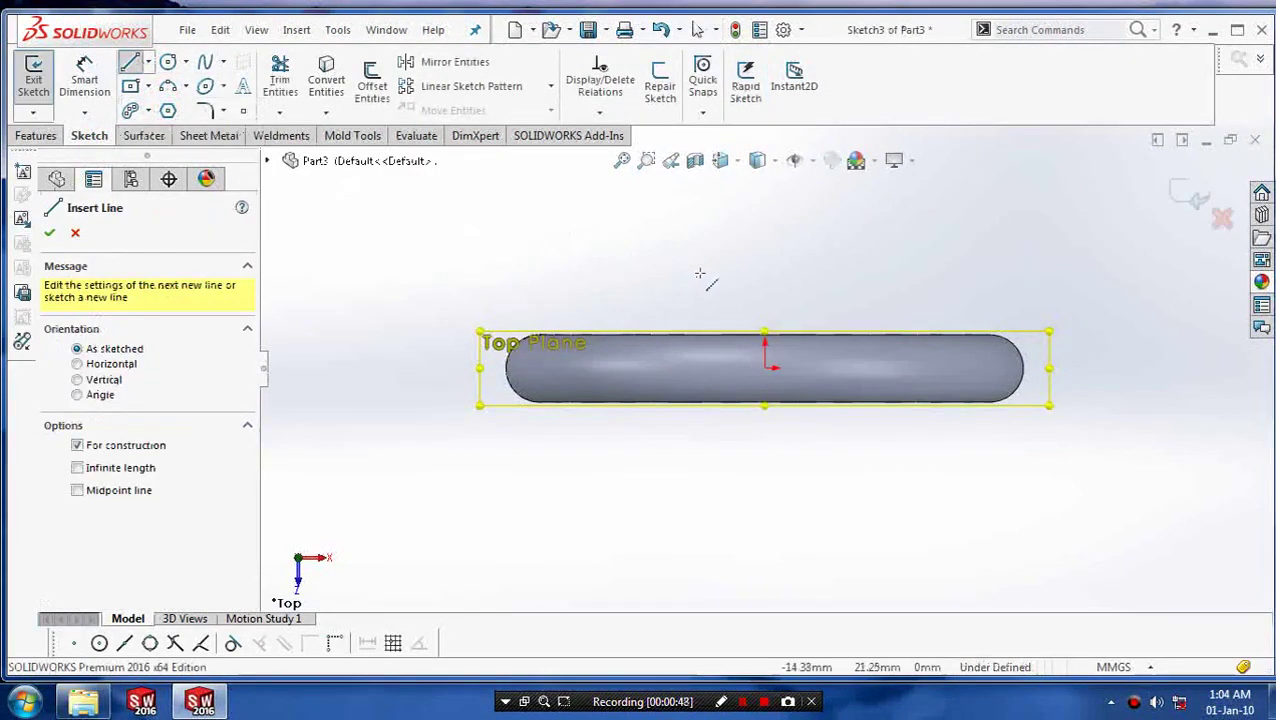
{"action": "left_click", "coordinate": [764, 277]}
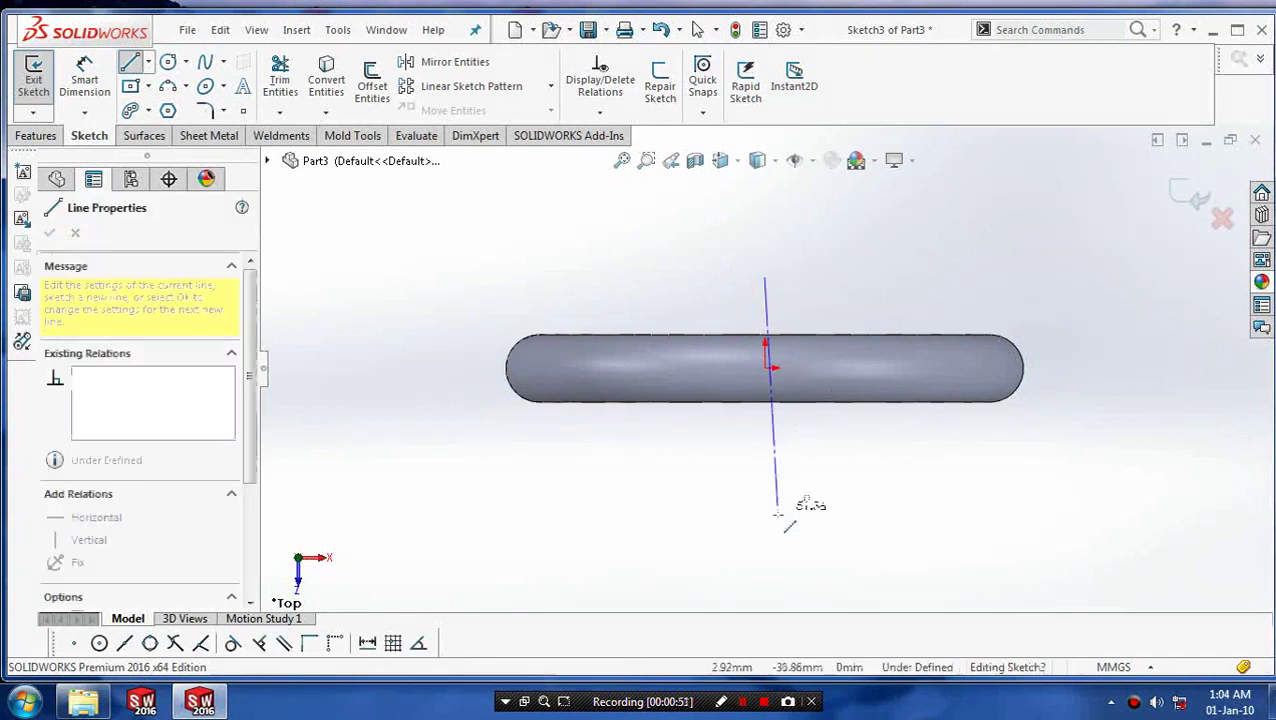
{"action": "double_click", "coordinate": [765, 557]}
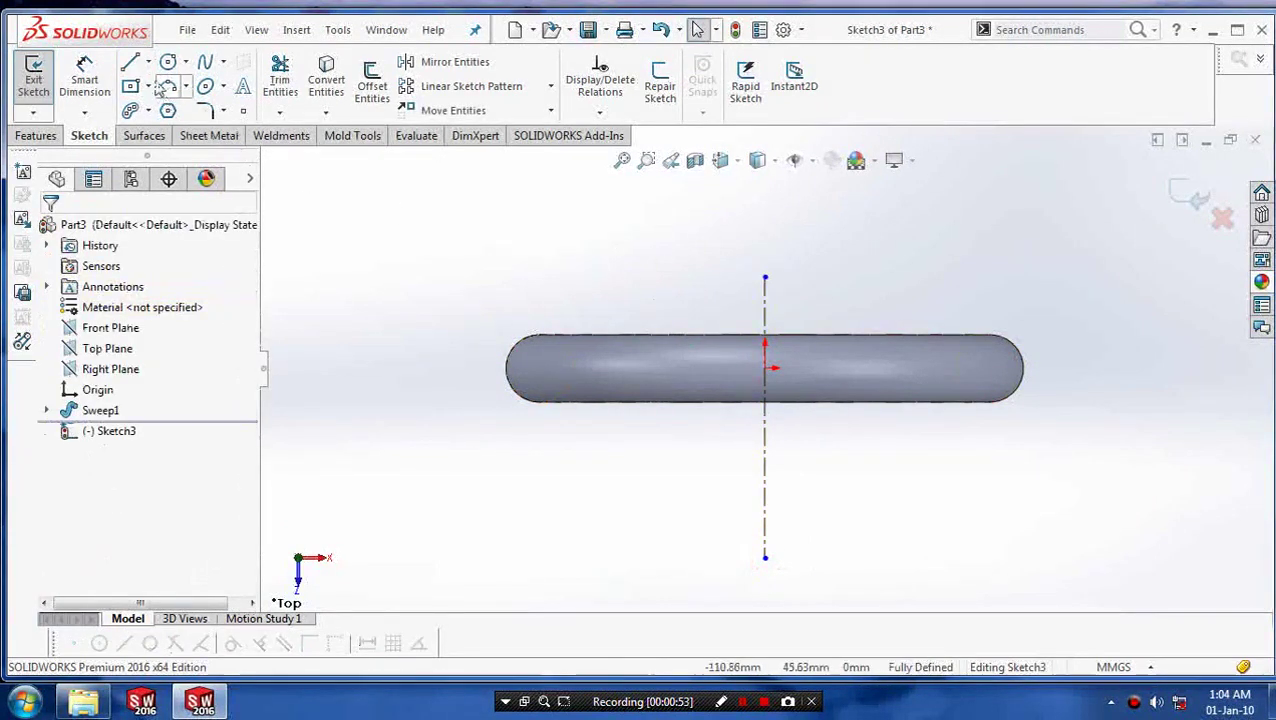
Step: Draw the closed stepped hub profile with lines from the origin, including a diagonal edge
{"action": "left_click", "coordinate": [131, 64]}
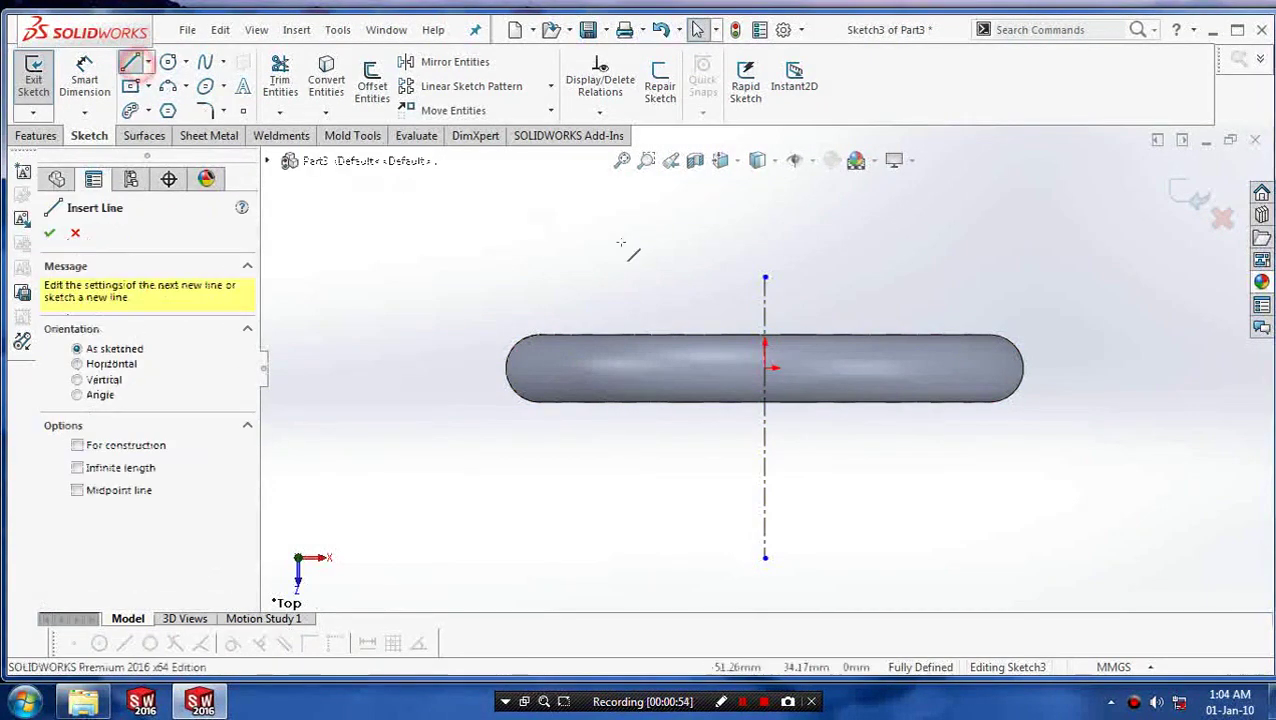
{"action": "left_click", "coordinate": [765, 347]}
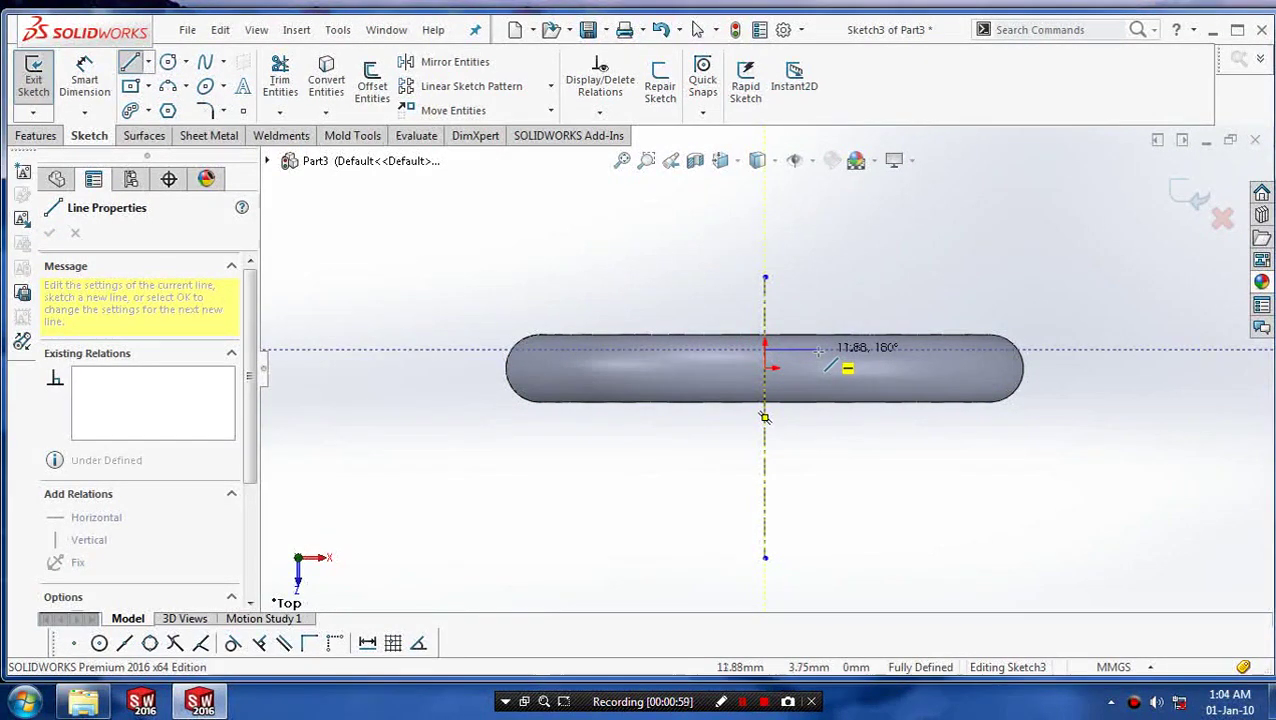
{"action": "left_click", "coordinate": [812, 349]}
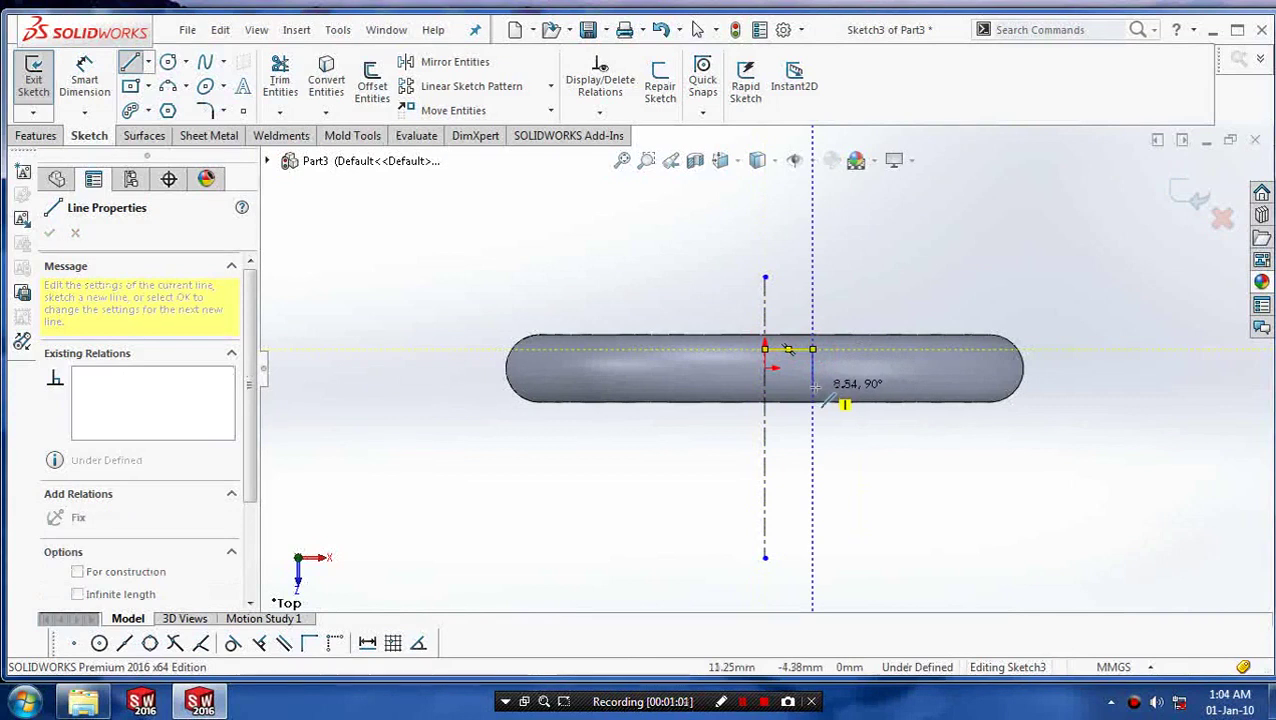
{"action": "left_click", "coordinate": [812, 349]}
{"action": "left_click", "coordinate": [812, 380]}
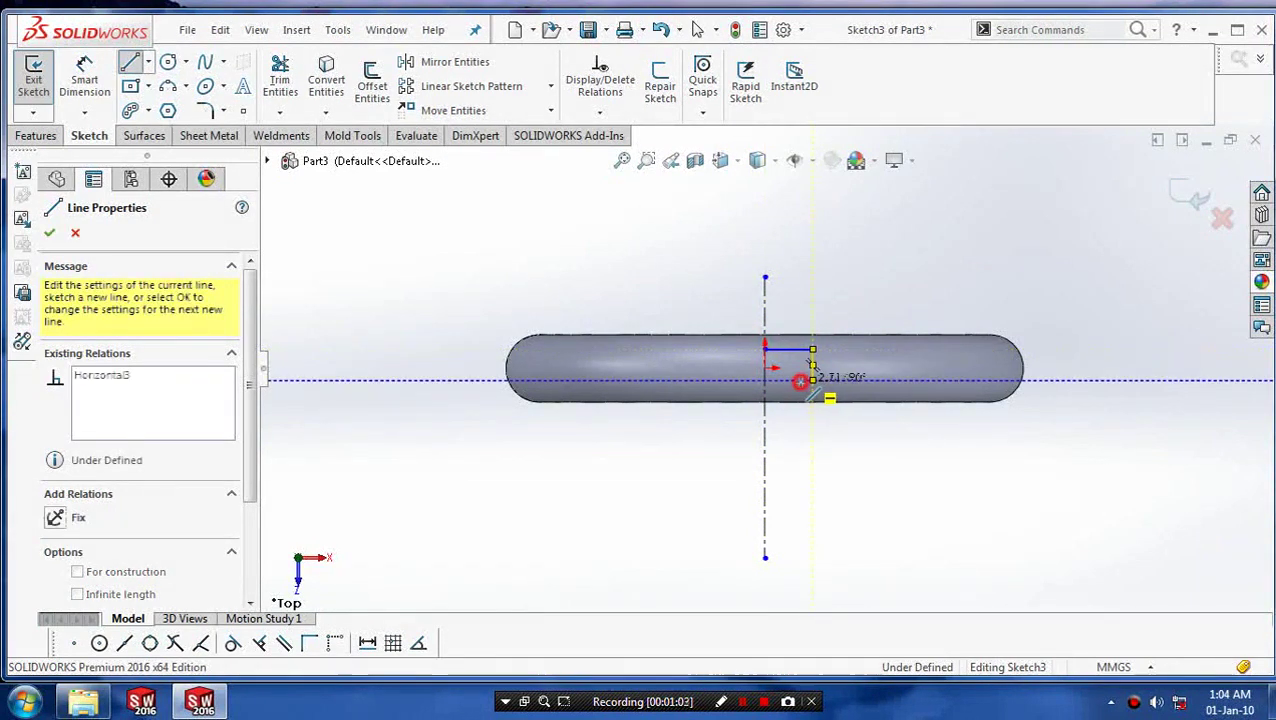
{"action": "left_click", "coordinate": [800, 402]}
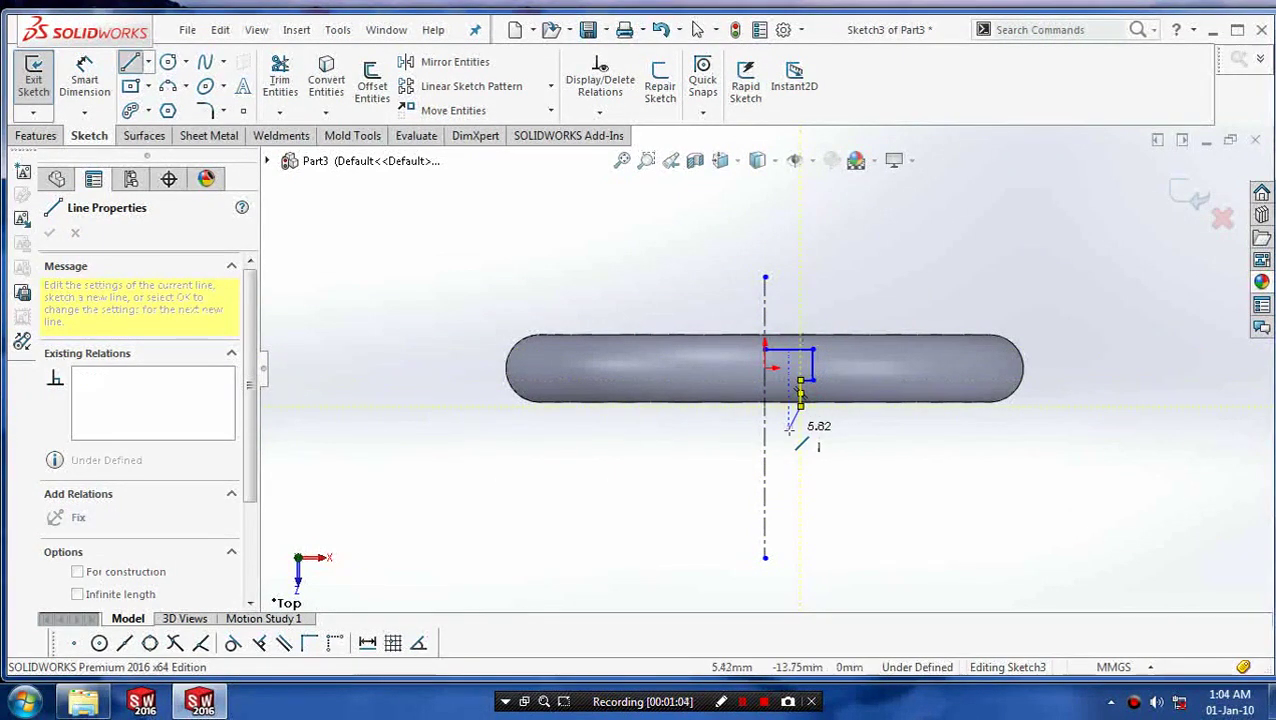
{"action": "left_click", "coordinate": [789, 430]}
{"action": "left_click", "coordinate": [765, 430]}
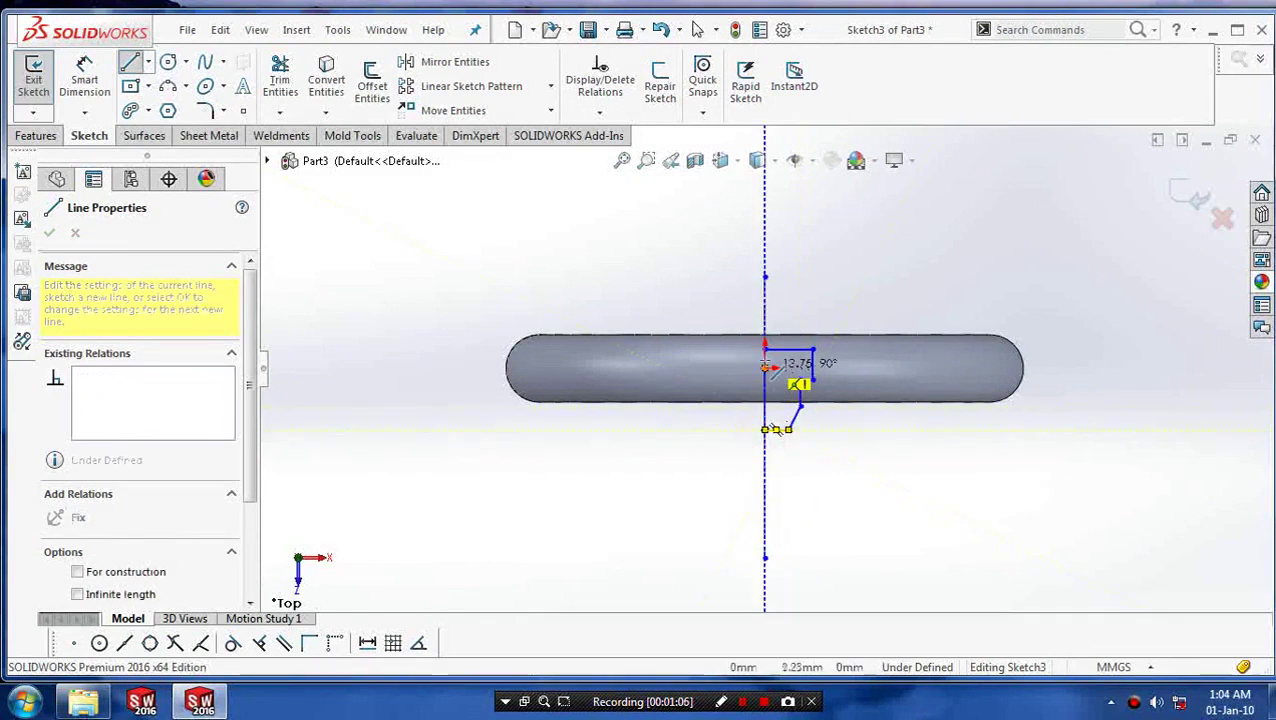
{"action": "left_click", "coordinate": [765, 349]}
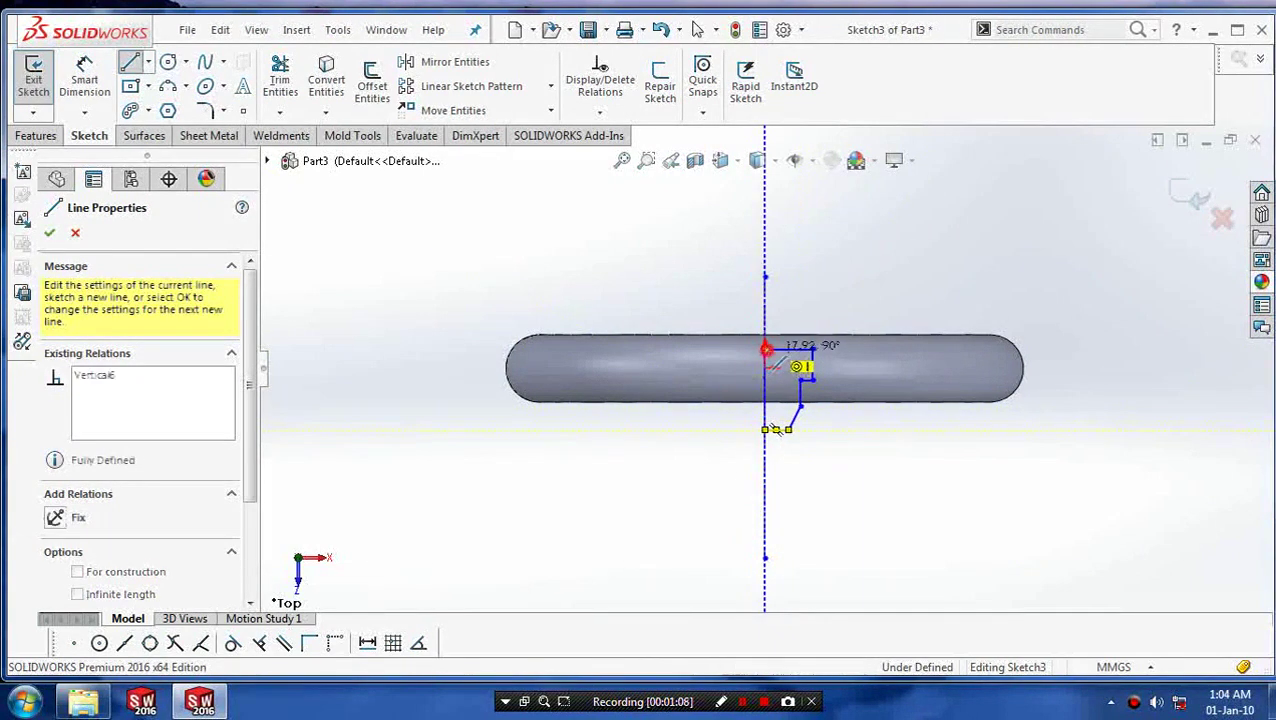
{"action": "left_click", "coordinate": [49, 234]}
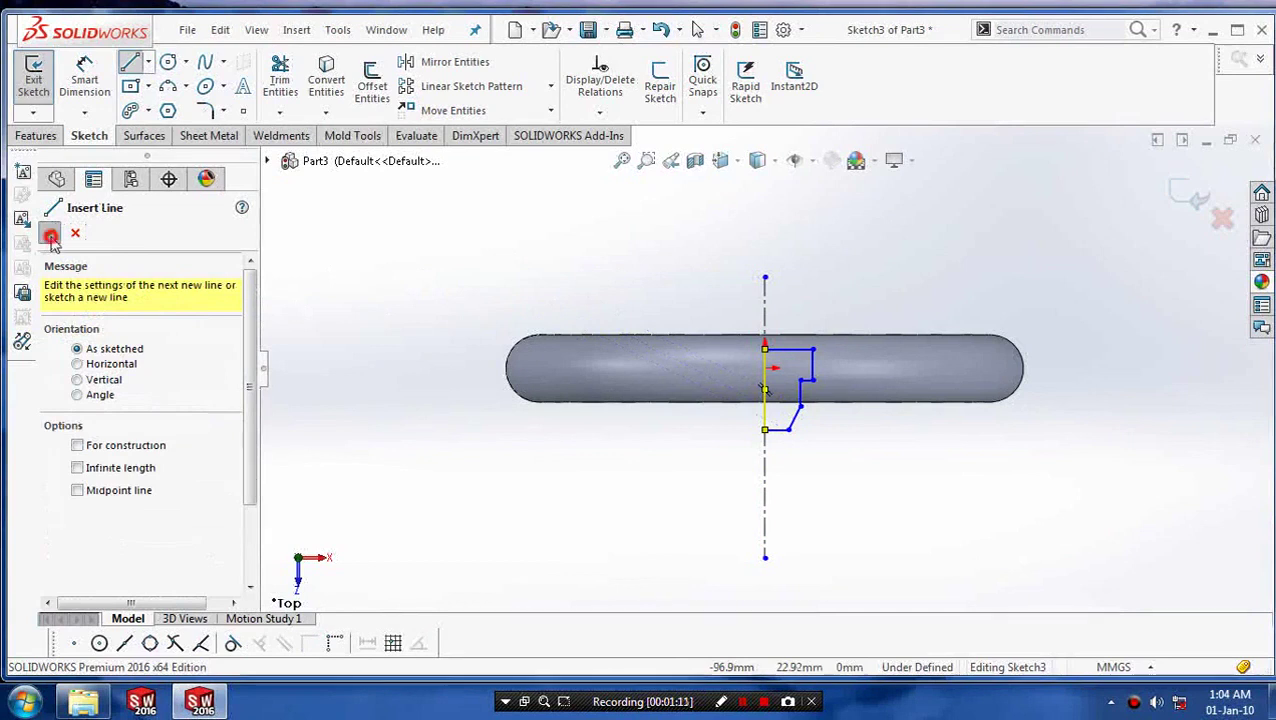
{"action": "left_click", "coordinate": [50, 236]}
Step: Dimension the hub profile's vertical edge along the centerline to 18 mm
{"action": "left_click", "coordinate": [84, 80]}
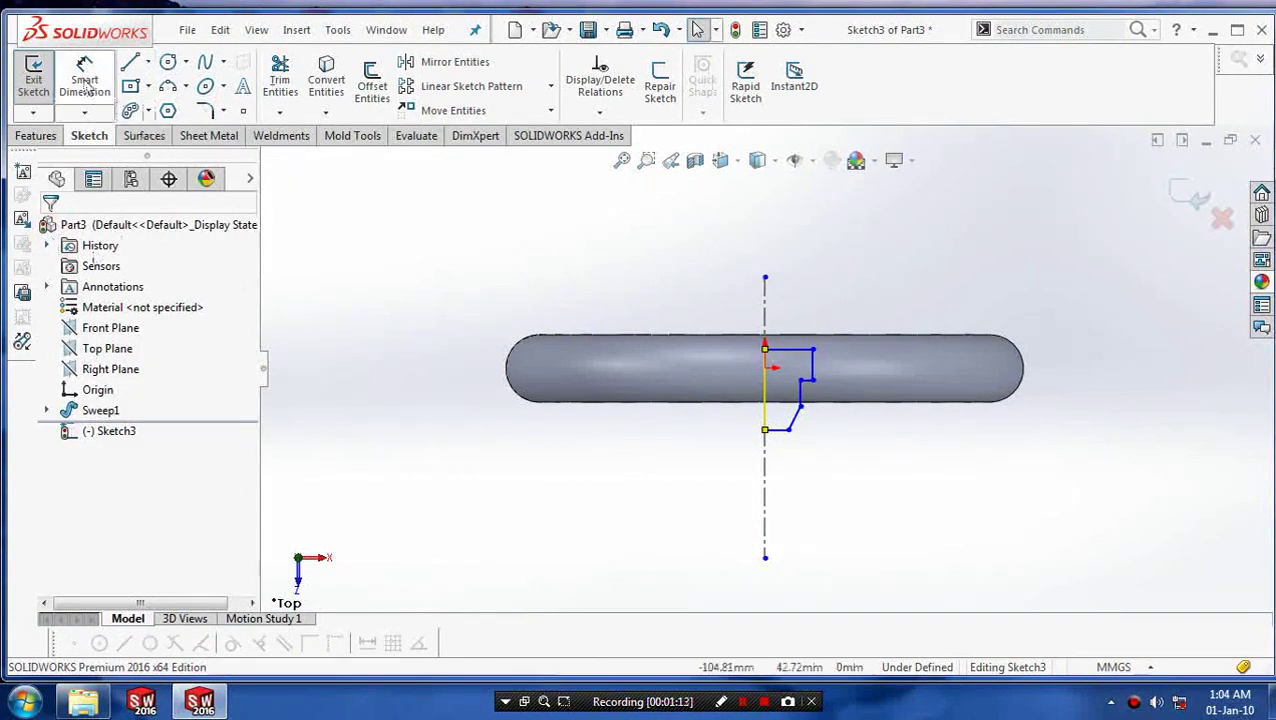
{"action": "left_click", "coordinate": [764, 390]}
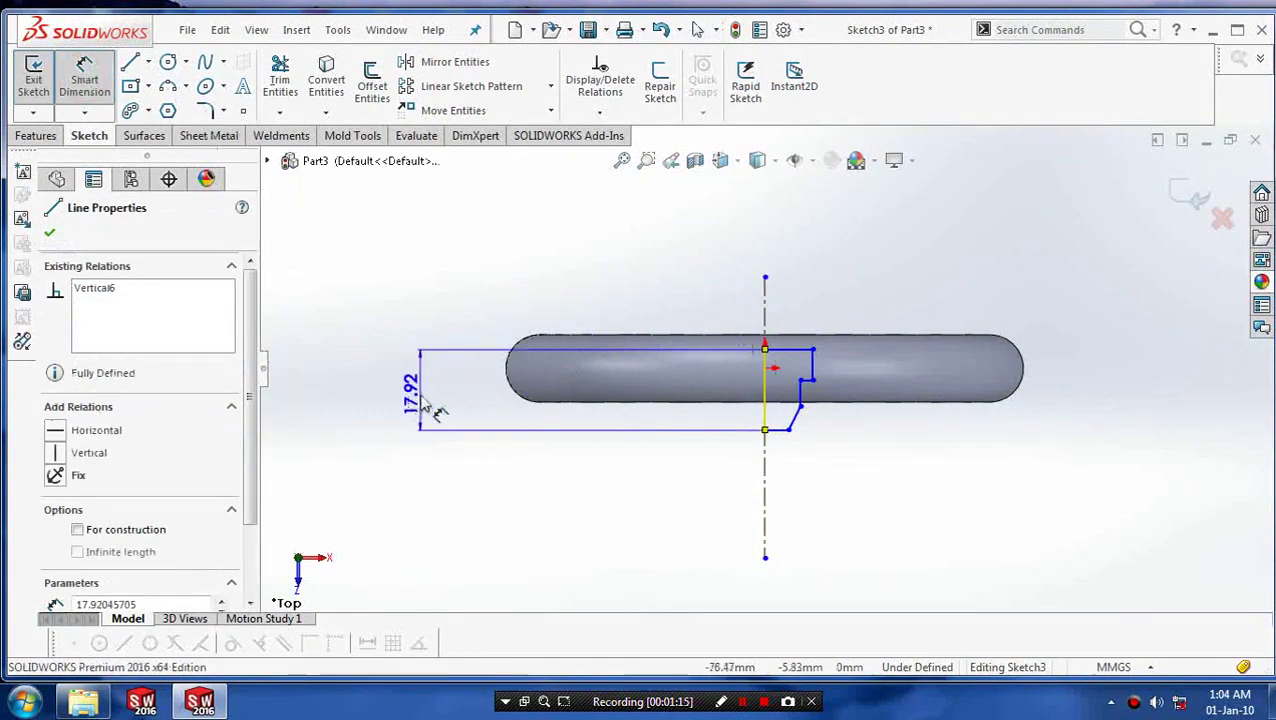
{"action": "left_click", "coordinate": [415, 400]}
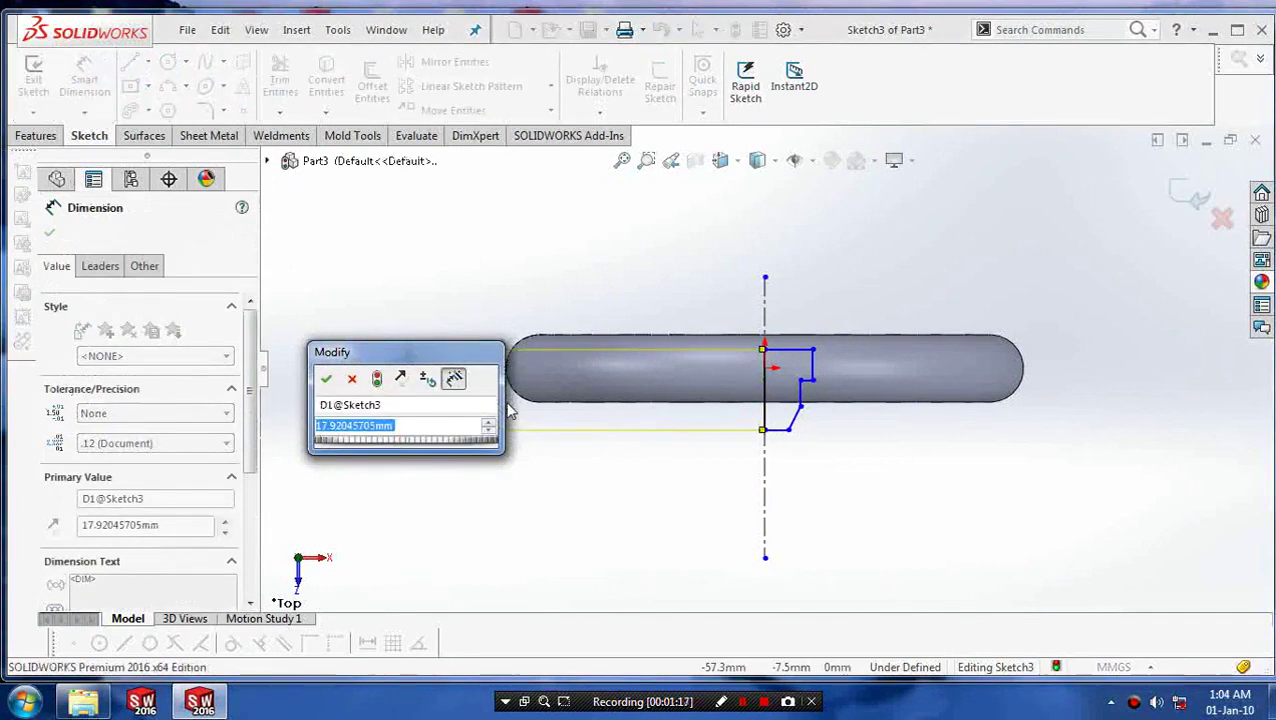
{"action": "type", "text": "18"}
{"action": "key", "text": "Return"}
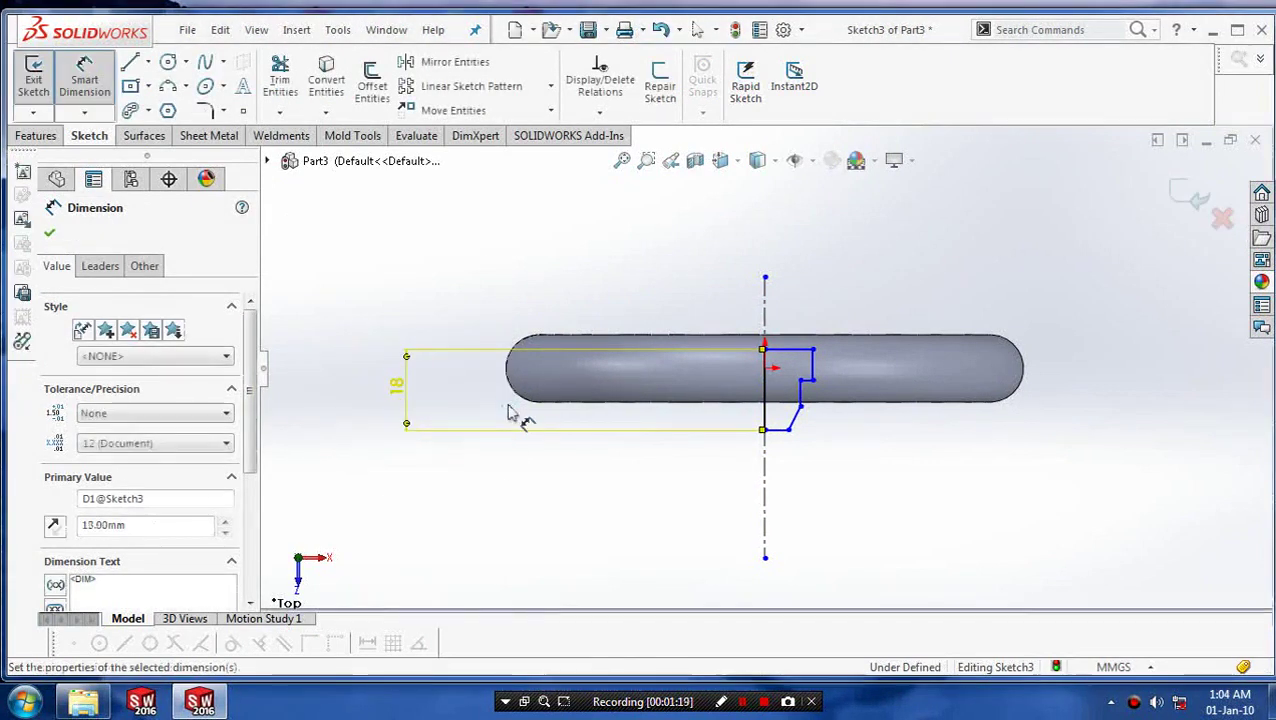
{"action": "left_click", "coordinate": [45, 234]}
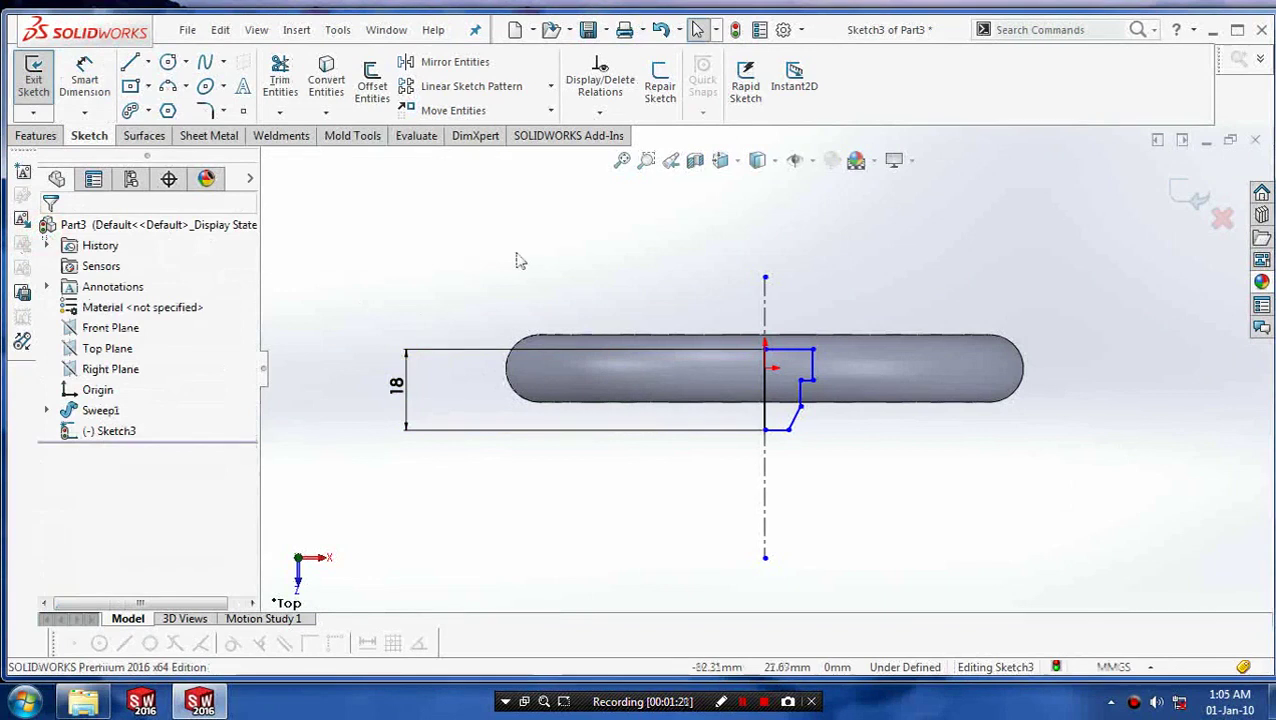
Step: Add 2 mm sketch fillets to the top, step, diagonal and bottom corners of the hub profile
{"action": "left_click", "coordinate": [208, 111]}
{"action": "scroll", "coordinate": [838, 370], "scroll_direction": "down", "scroll_amount": 5}
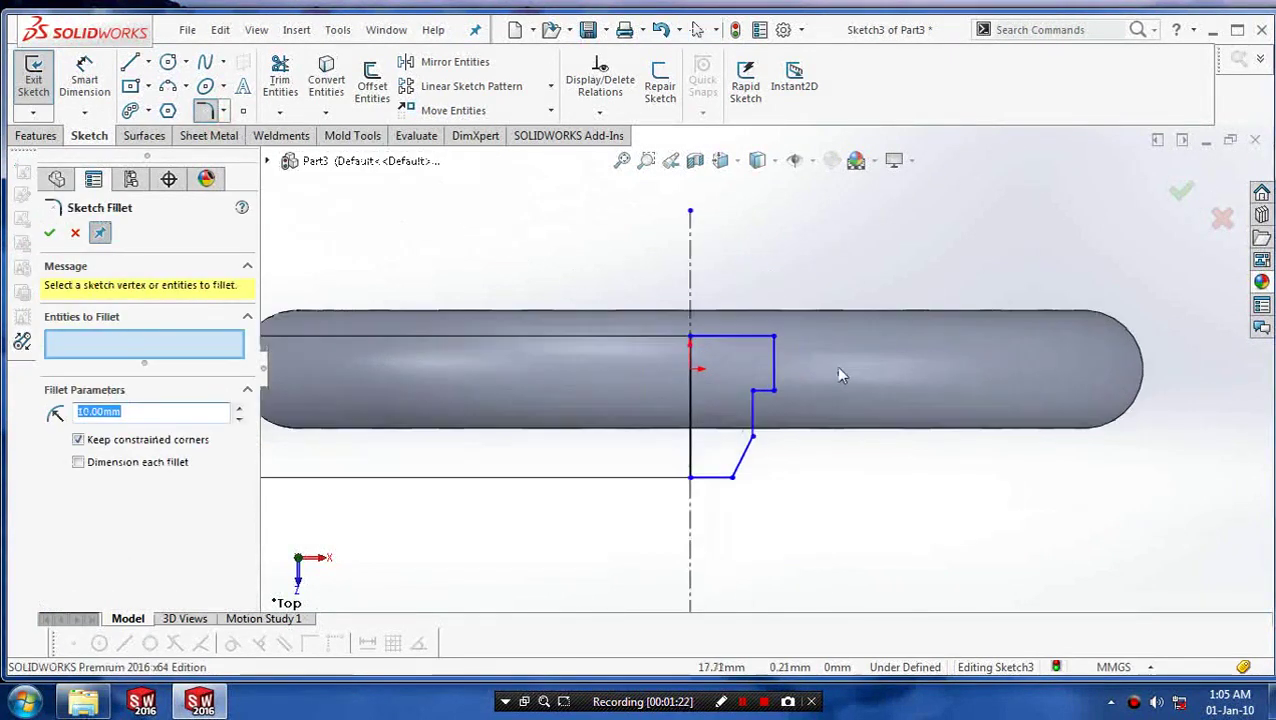
{"action": "left_click", "coordinate": [700, 368]}
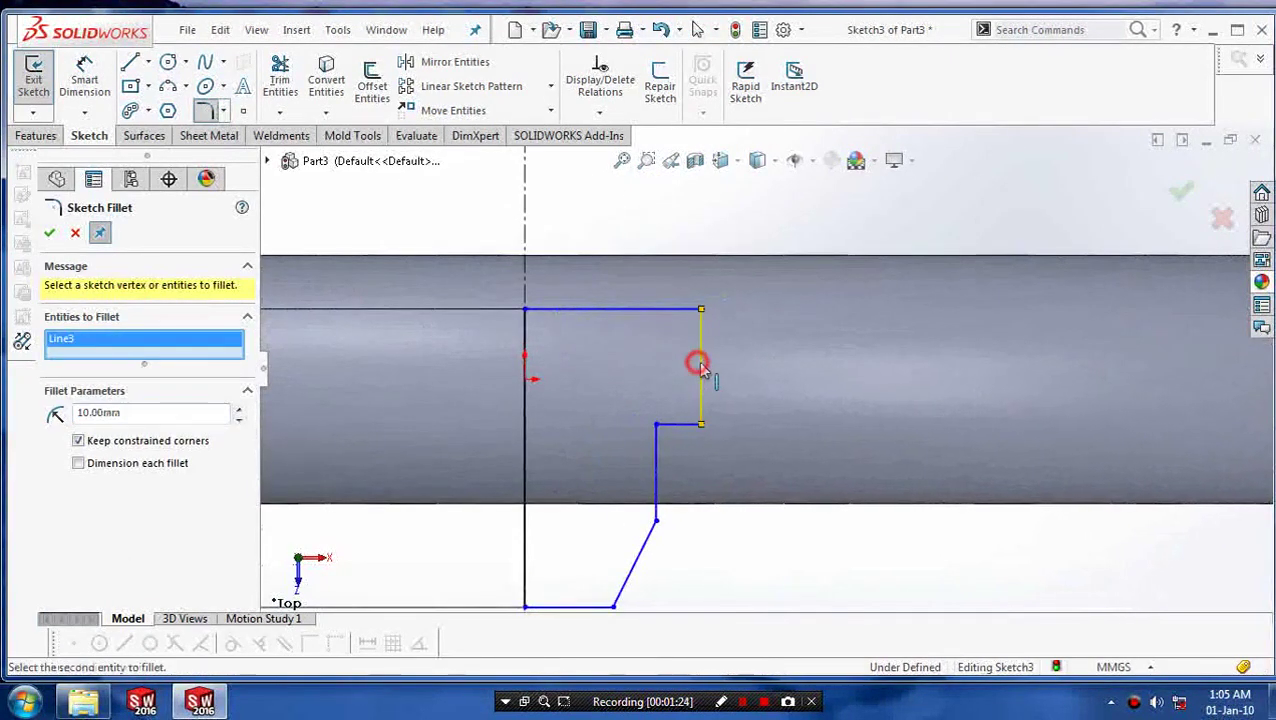
{"action": "left_click", "coordinate": [675, 311]}
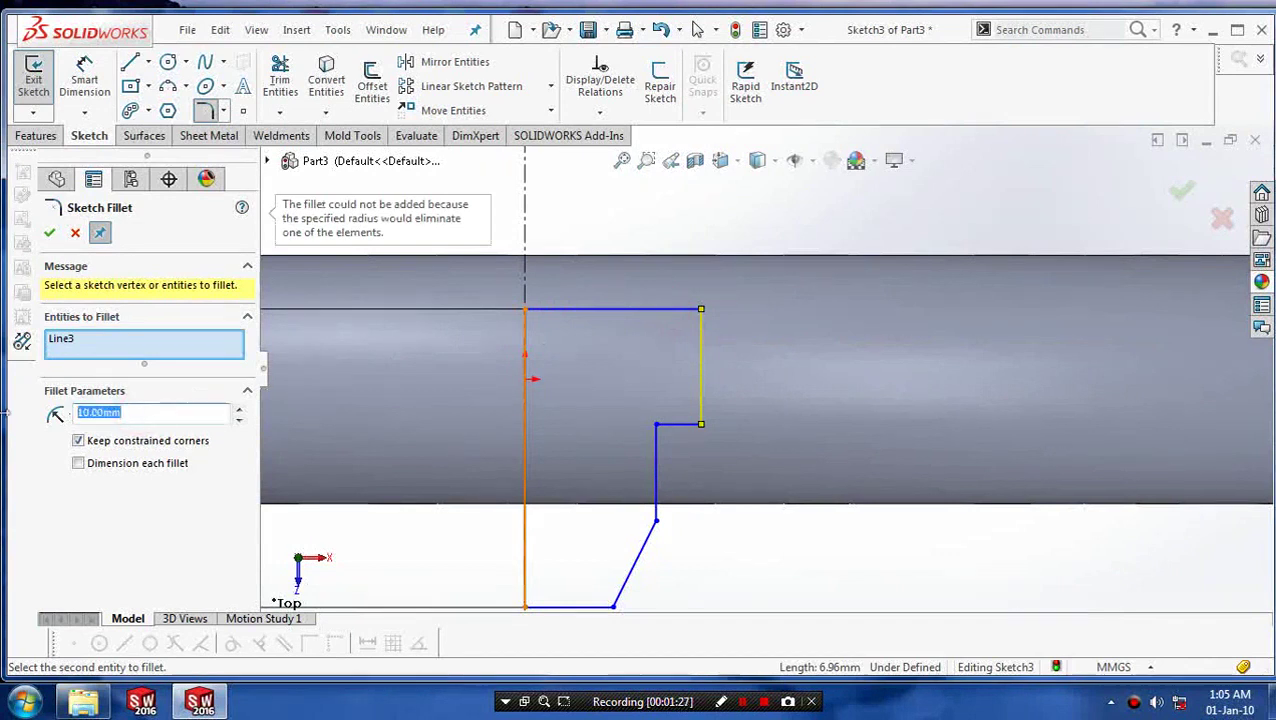
{"action": "type", "text": "2"}
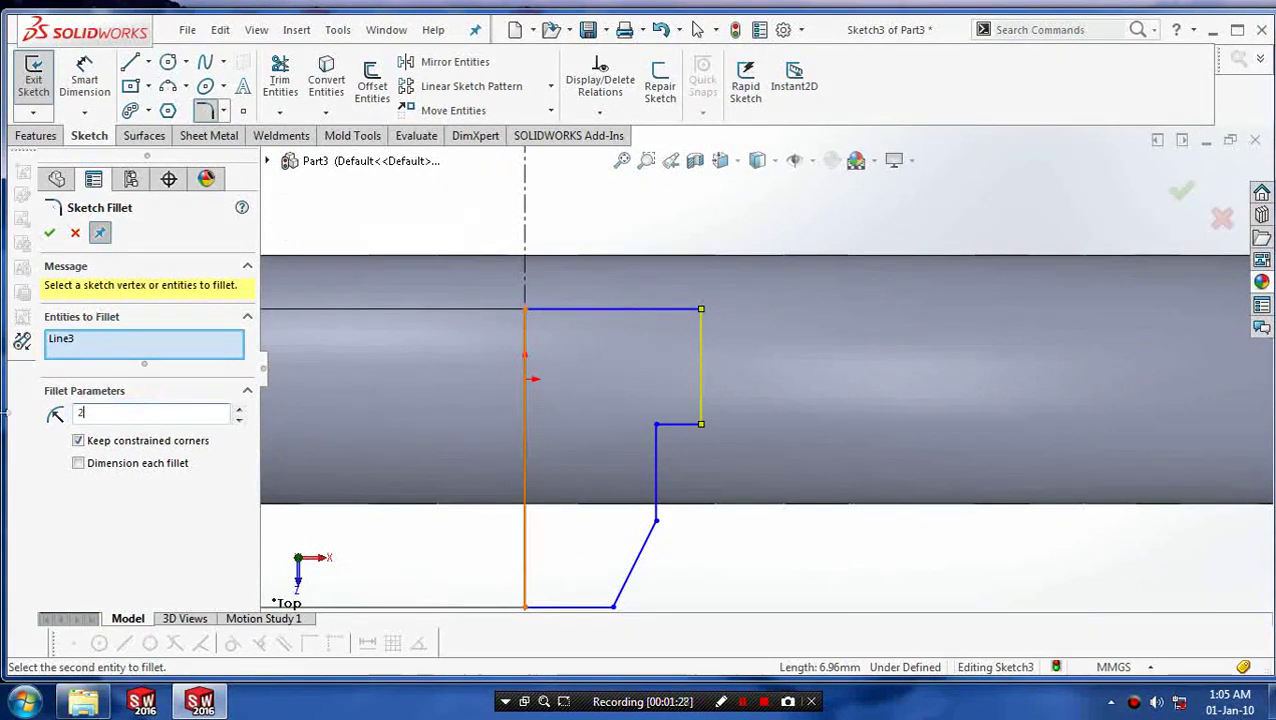
{"action": "left_click", "coordinate": [678, 309]}
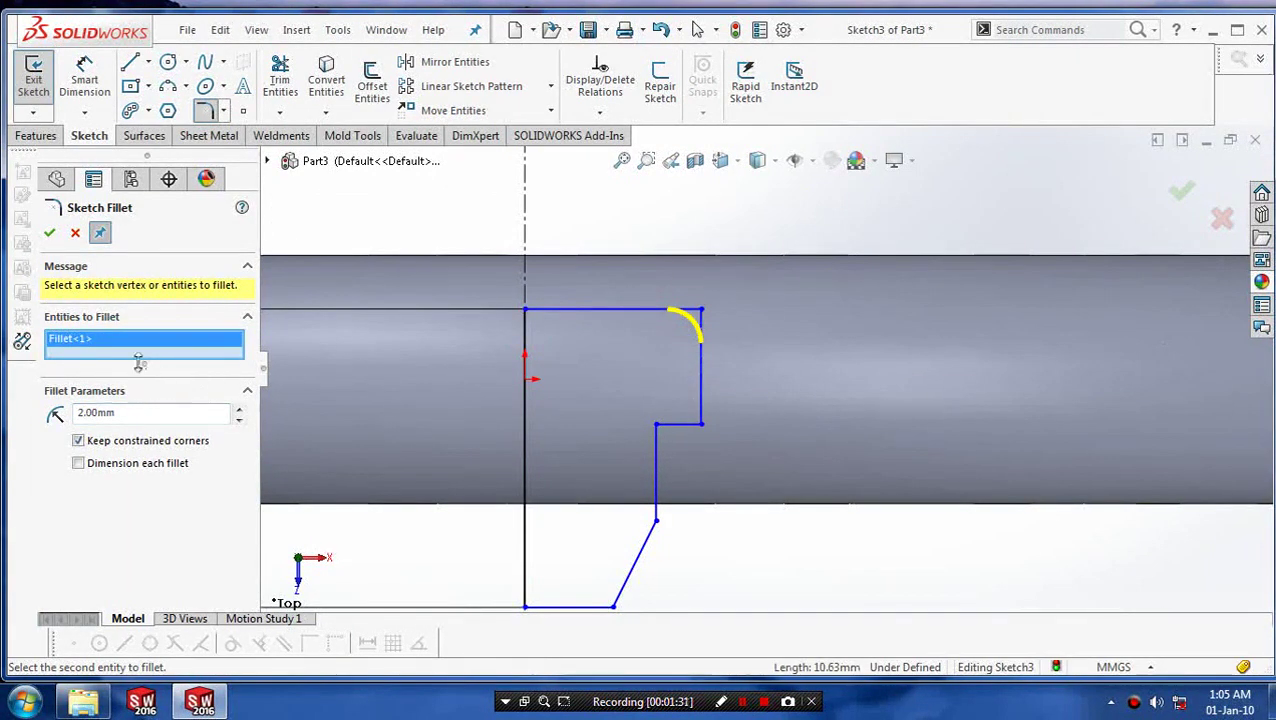
{"action": "left_click", "coordinate": [625, 593]}
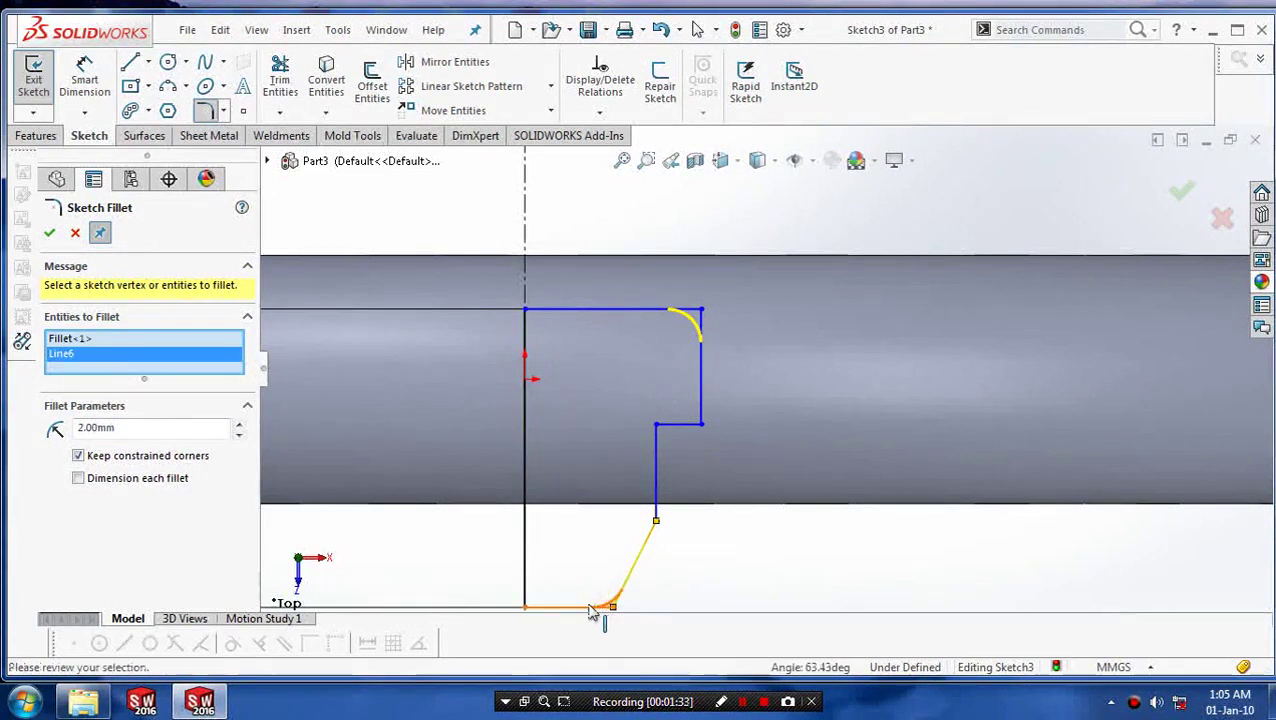
{"action": "left_click", "coordinate": [681, 428]}
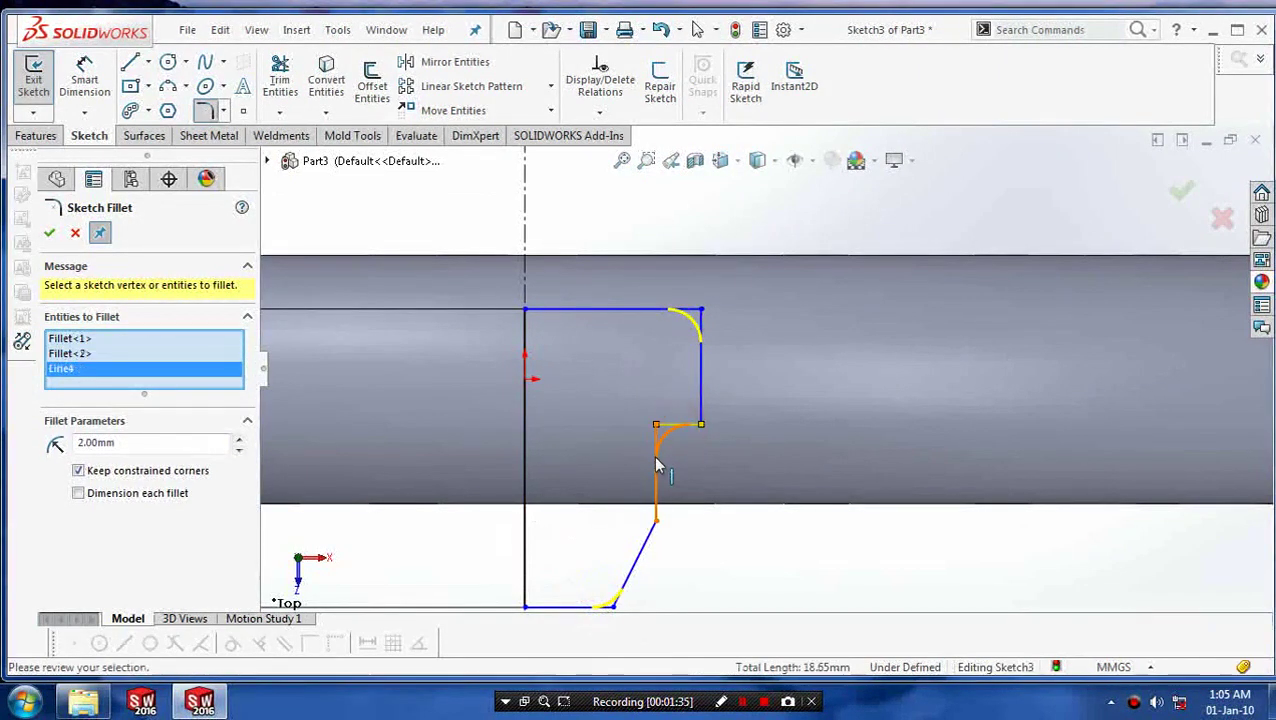
{"action": "left_click", "coordinate": [656, 497]}
{"action": "left_click", "coordinate": [645, 547]}
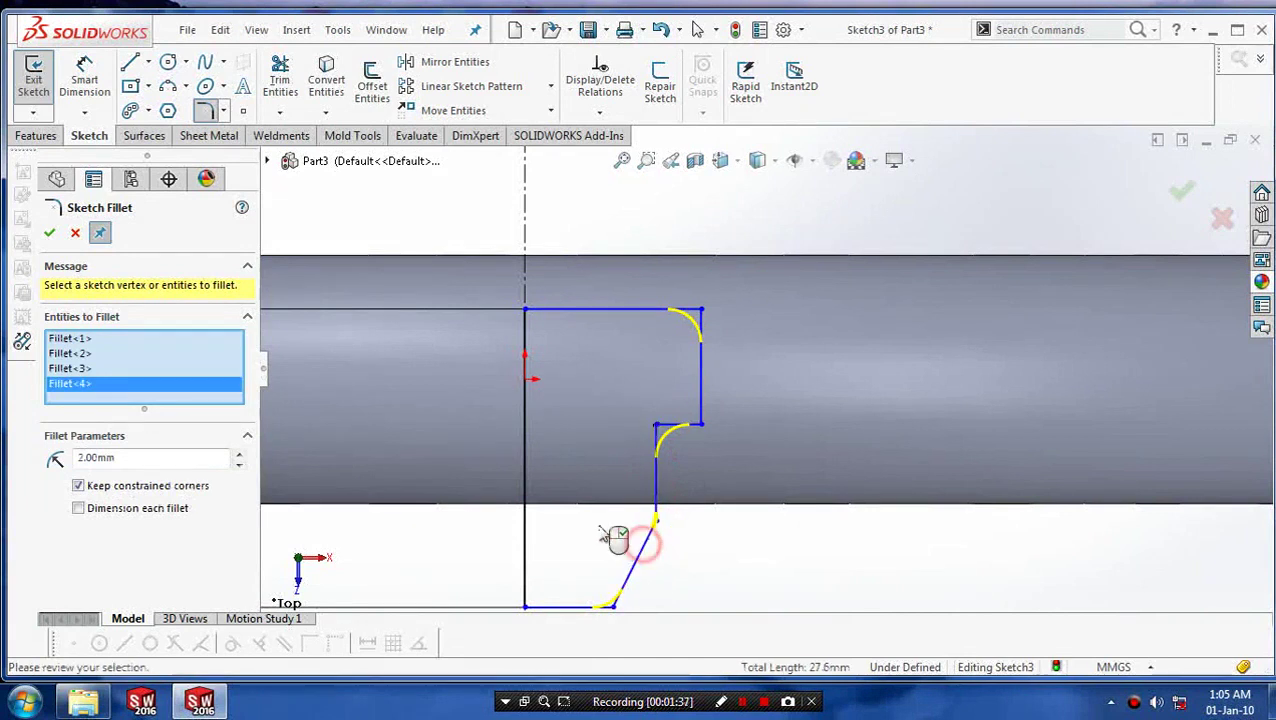
{"action": "left_click", "coordinate": [49, 233]}
{"action": "scroll", "coordinate": [700, 490], "scroll_direction": "up", "scroll_amount": 4}
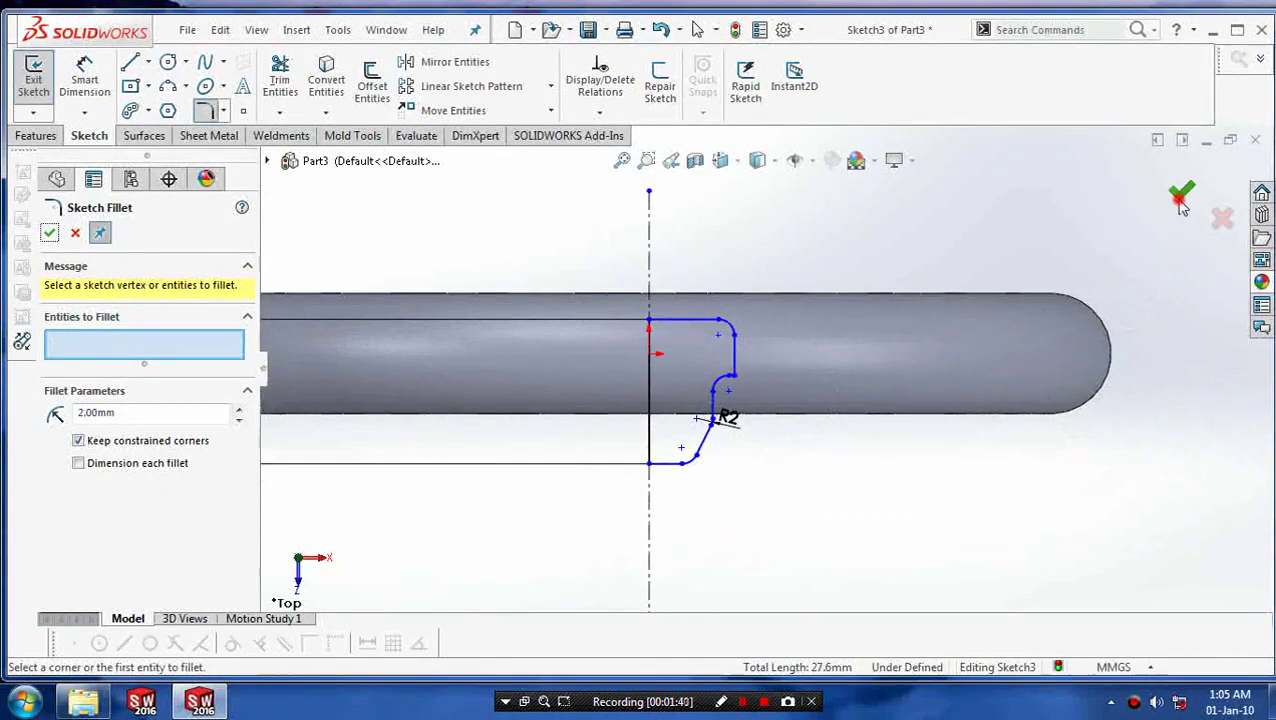
{"action": "left_click", "coordinate": [1182, 195]}
Step: Exit the sketch and revolve the hub profile 360° about the centerline as Revolve1
{"action": "left_click", "coordinate": [22, 88]}
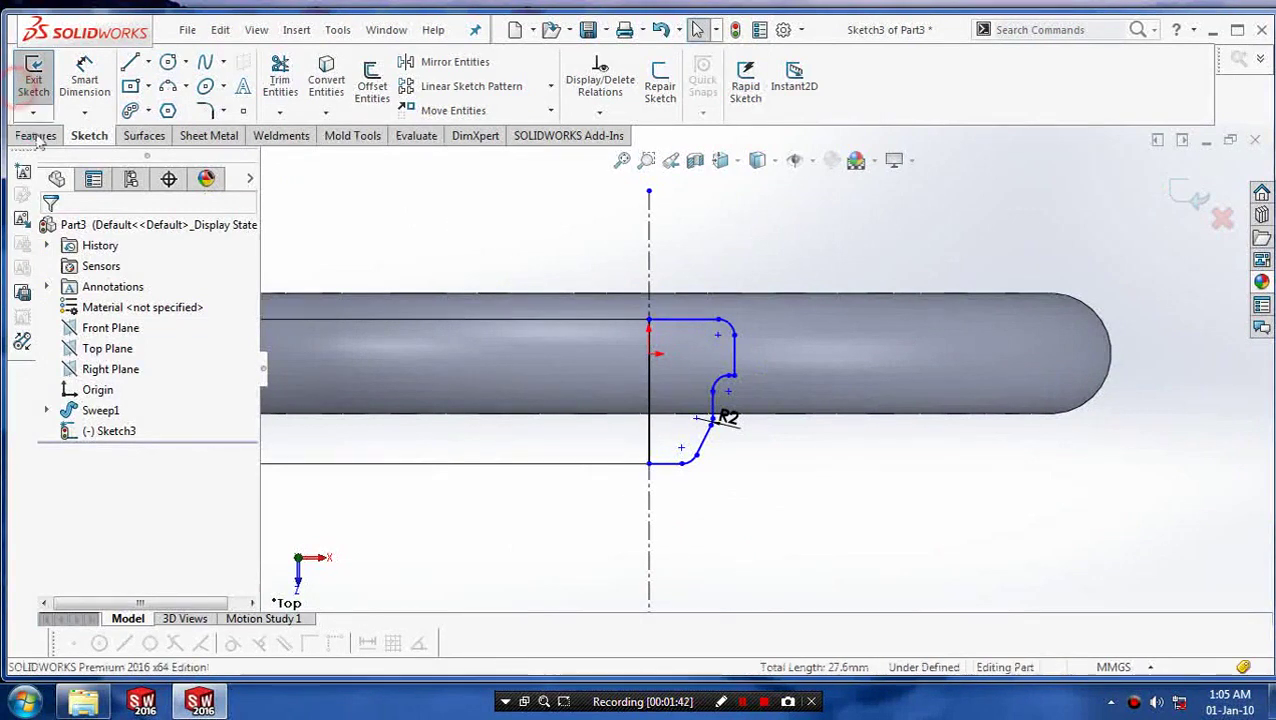
{"action": "left_click", "coordinate": [103, 84]}
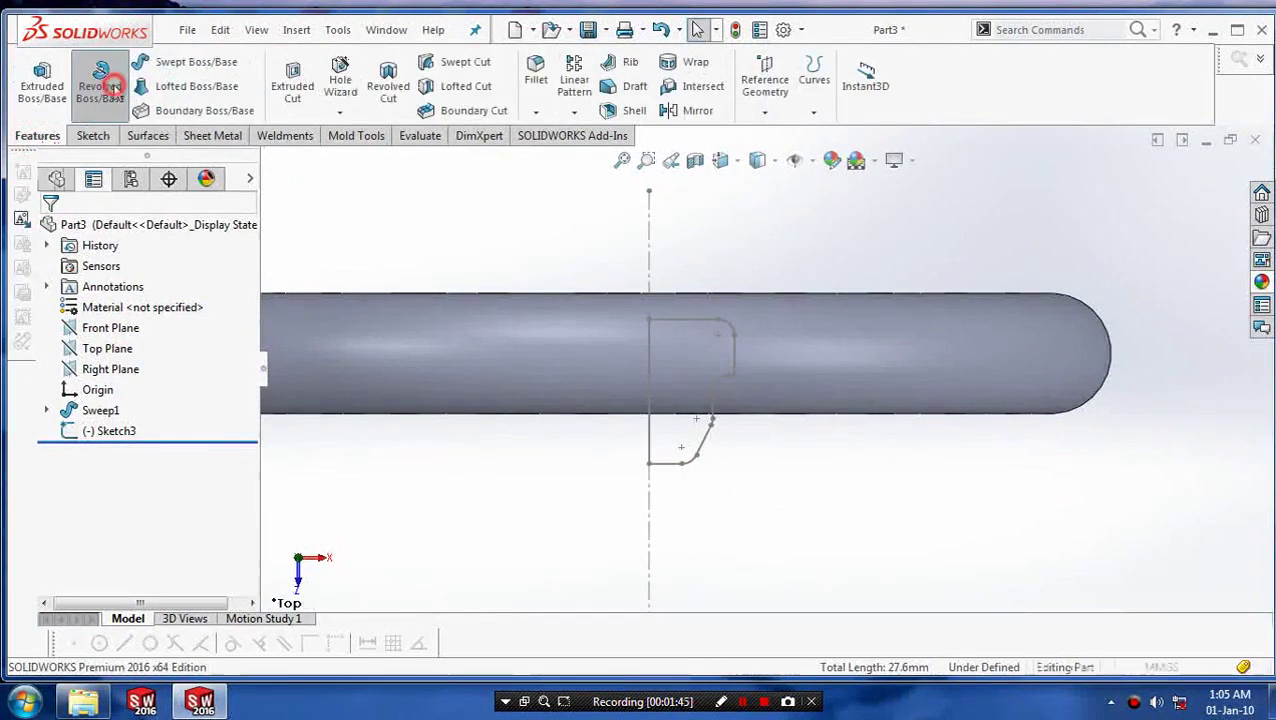
{"action": "left_click", "coordinate": [655, 404]}
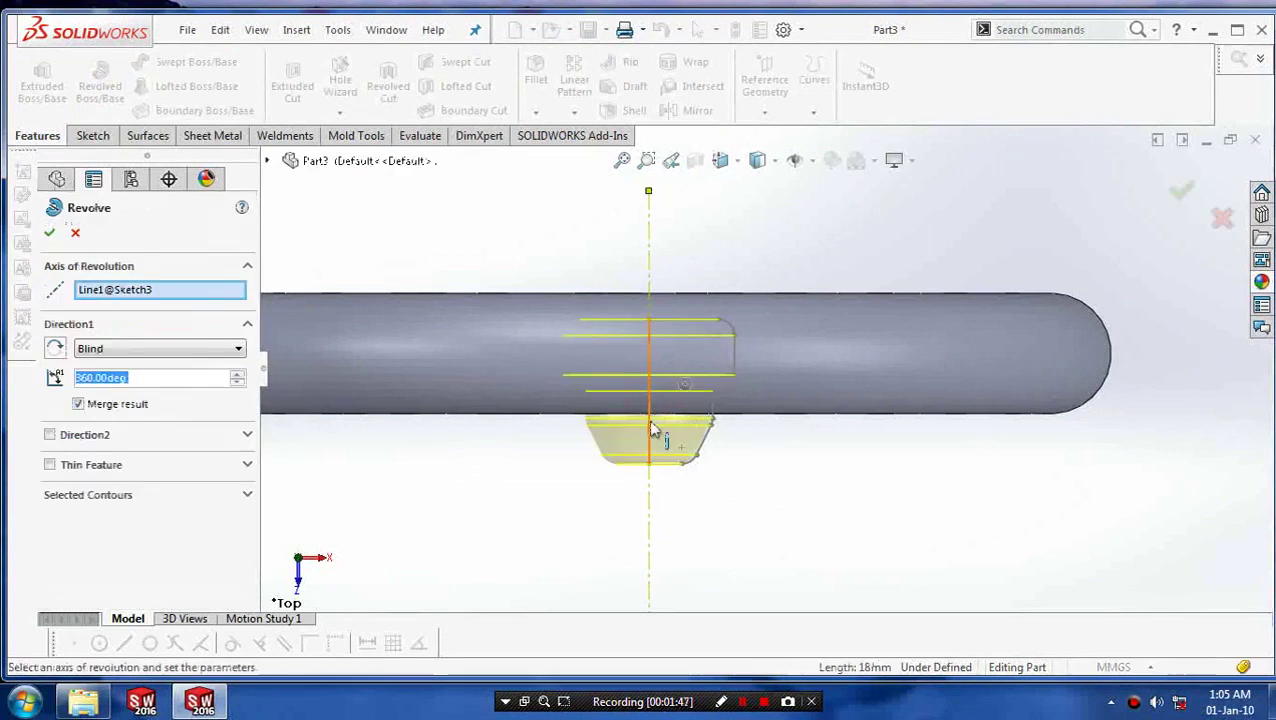
{"action": "left_click", "coordinate": [49, 233]}
{"action": "middle_click_drag", "start_coordinate": [293, 313], "coordinate": [403, 359]}
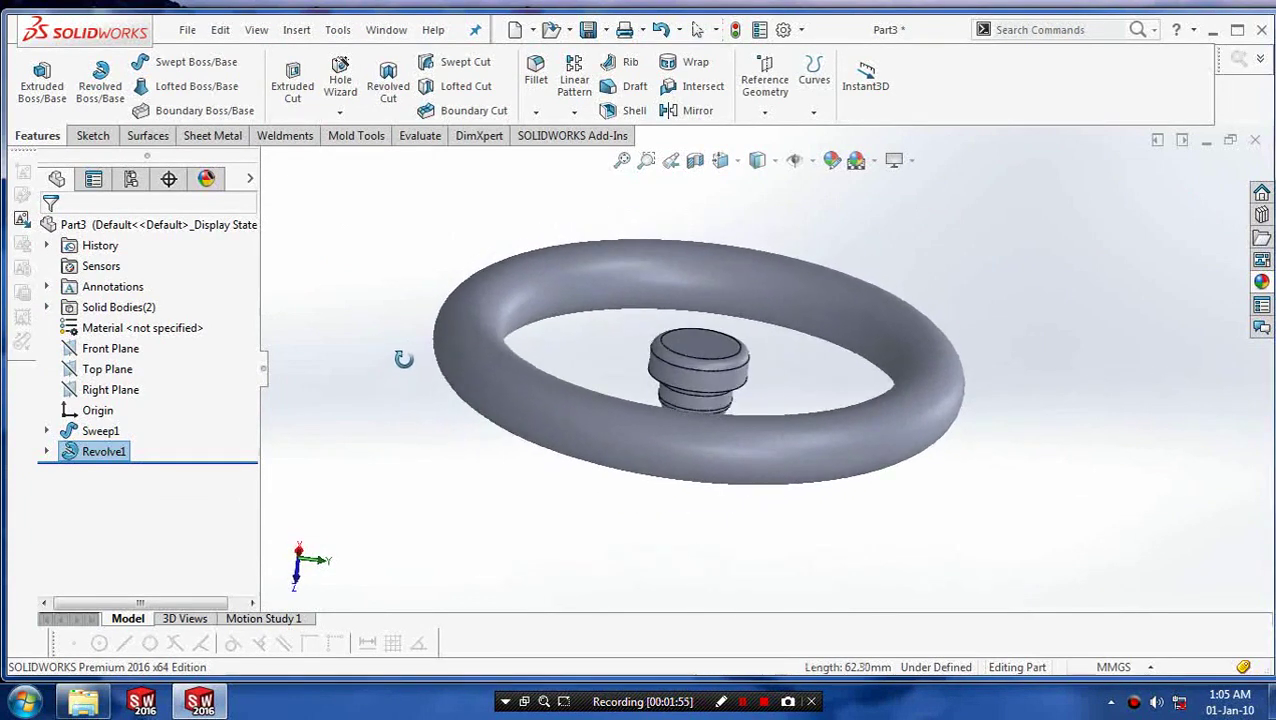
Step: Face the Top Plane and start a spline sketch on it
{"action": "left_click", "coordinate": [114, 368]}
{"action": "right_click", "coordinate": [114, 366]}
{"action": "left_click", "coordinate": [195, 347]}
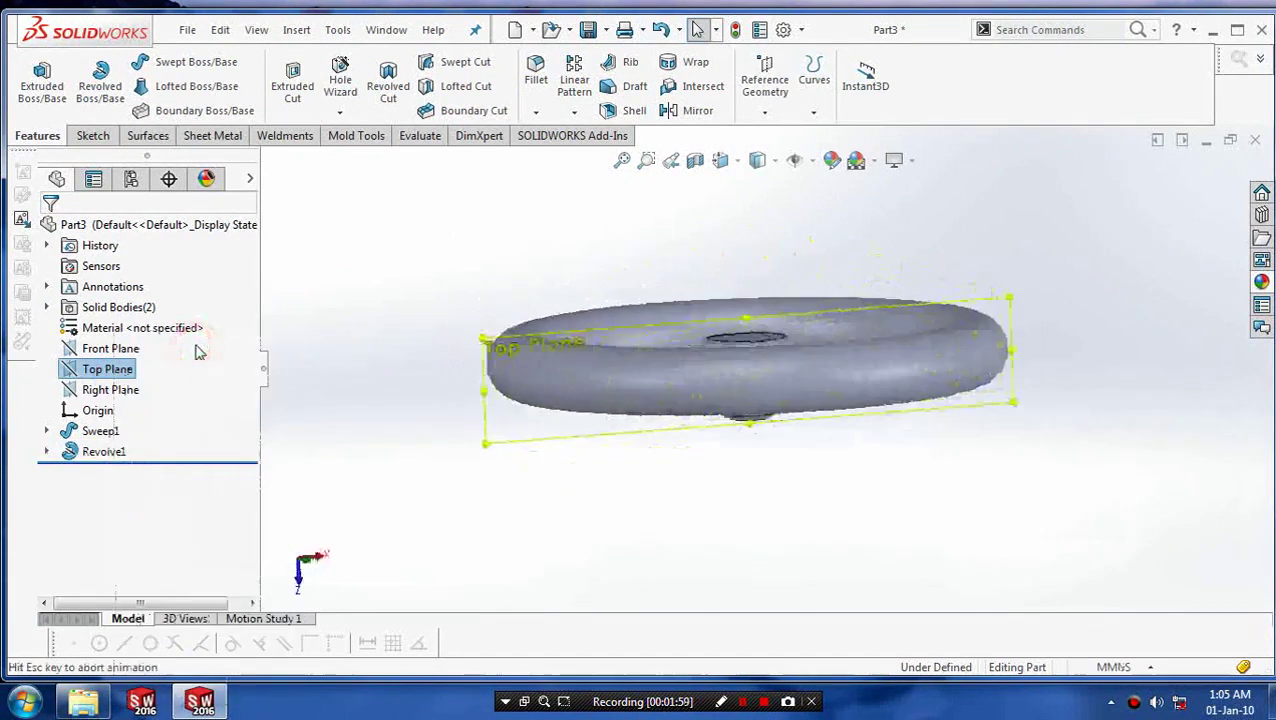
{"action": "left_click", "coordinate": [92, 137]}
{"action": "left_click", "coordinate": [224, 63]}
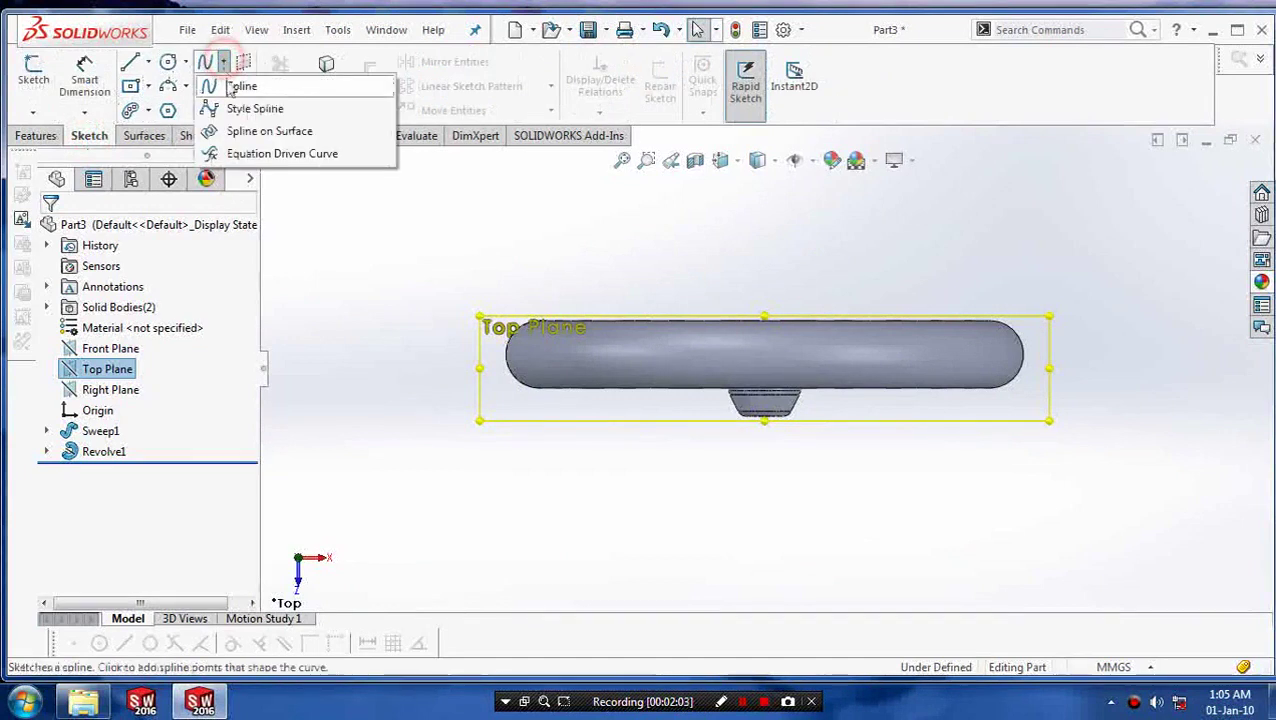
{"action": "left_click", "coordinate": [231, 88]}
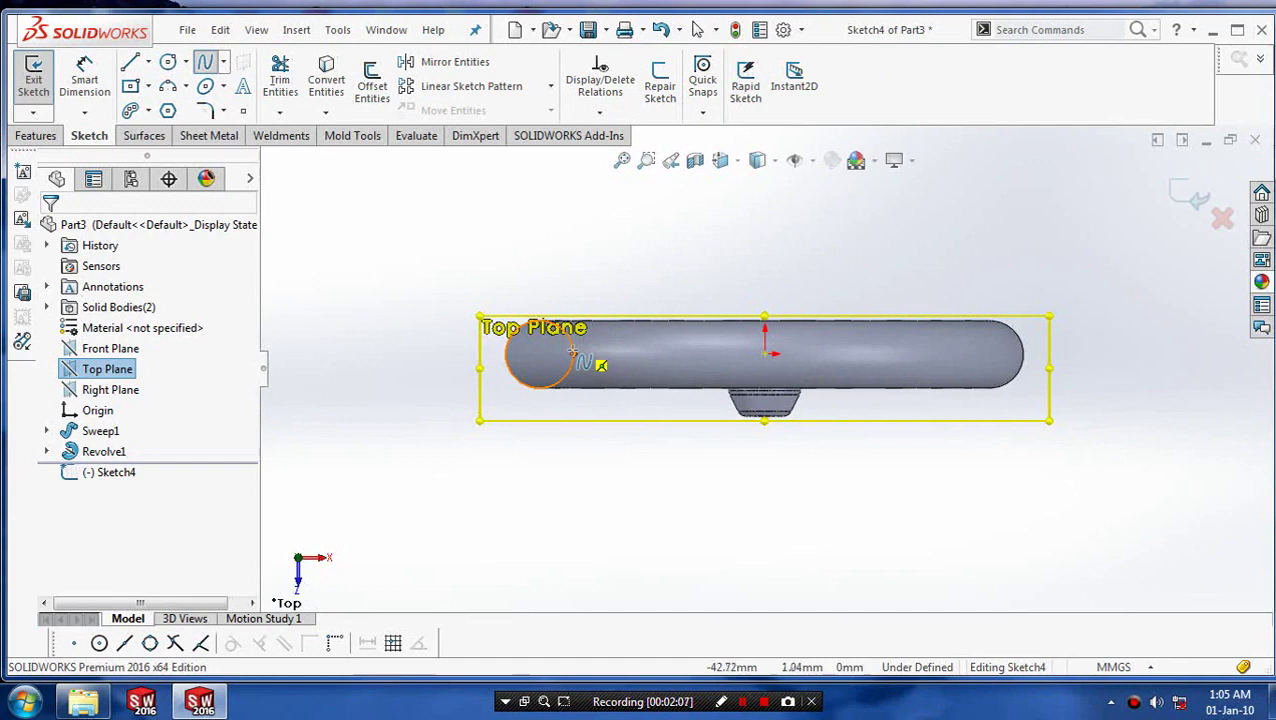
Step: Draw a curved spline from the rim's left inner edge to the hub and exit as Sketch4
{"action": "left_click", "coordinate": [574, 353]}
{"action": "left_click", "coordinate": [651, 354]}
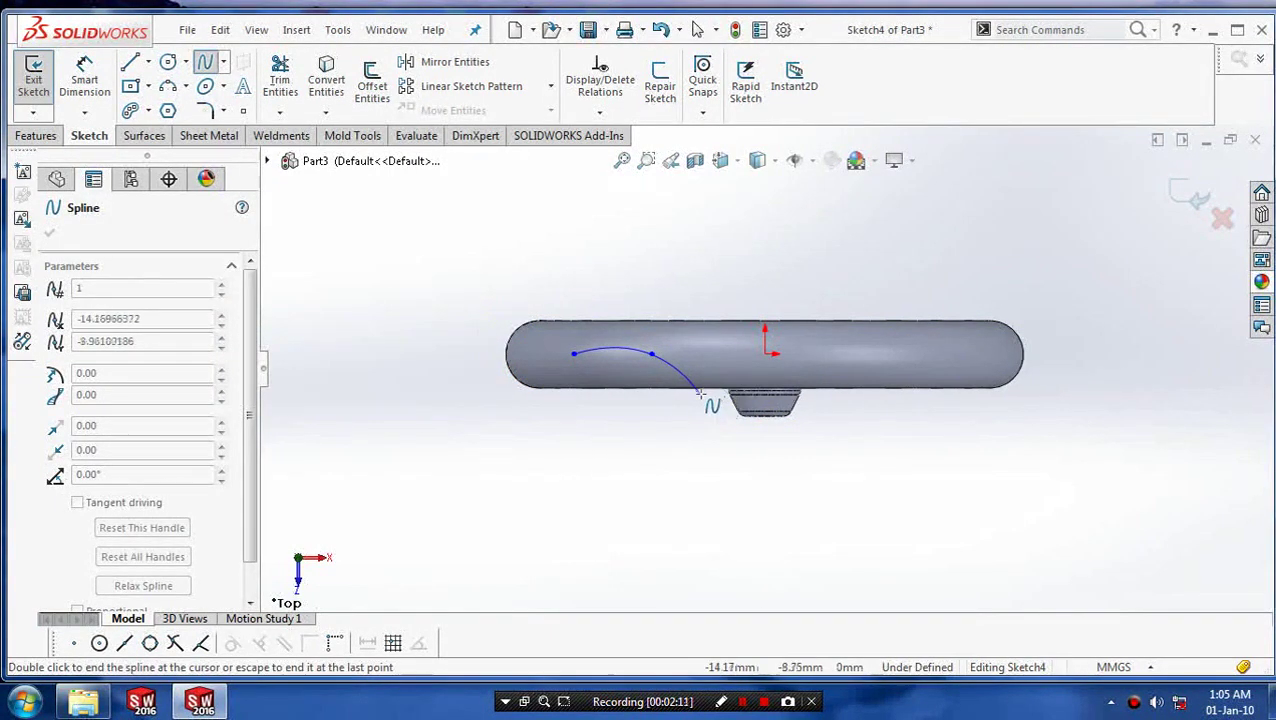
{"action": "left_click", "coordinate": [712, 393]}
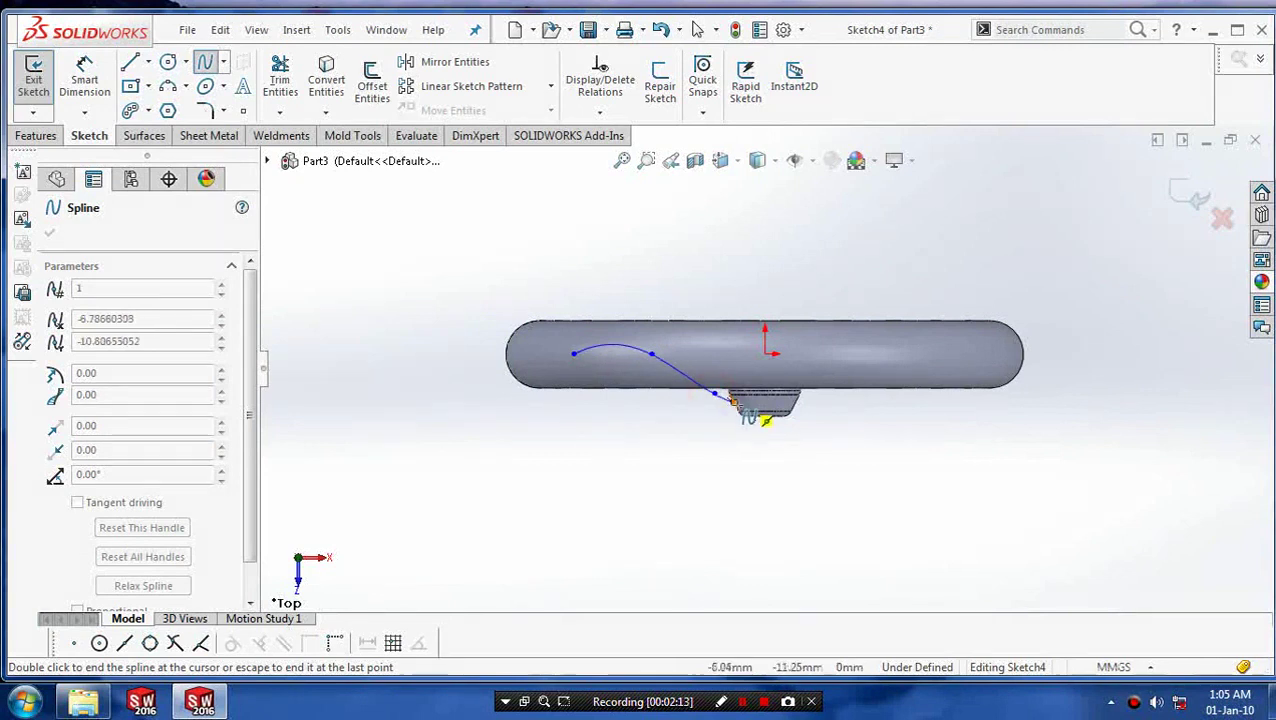
{"action": "double_click", "coordinate": [737, 404]}
{"action": "key", "text": "Escape"}
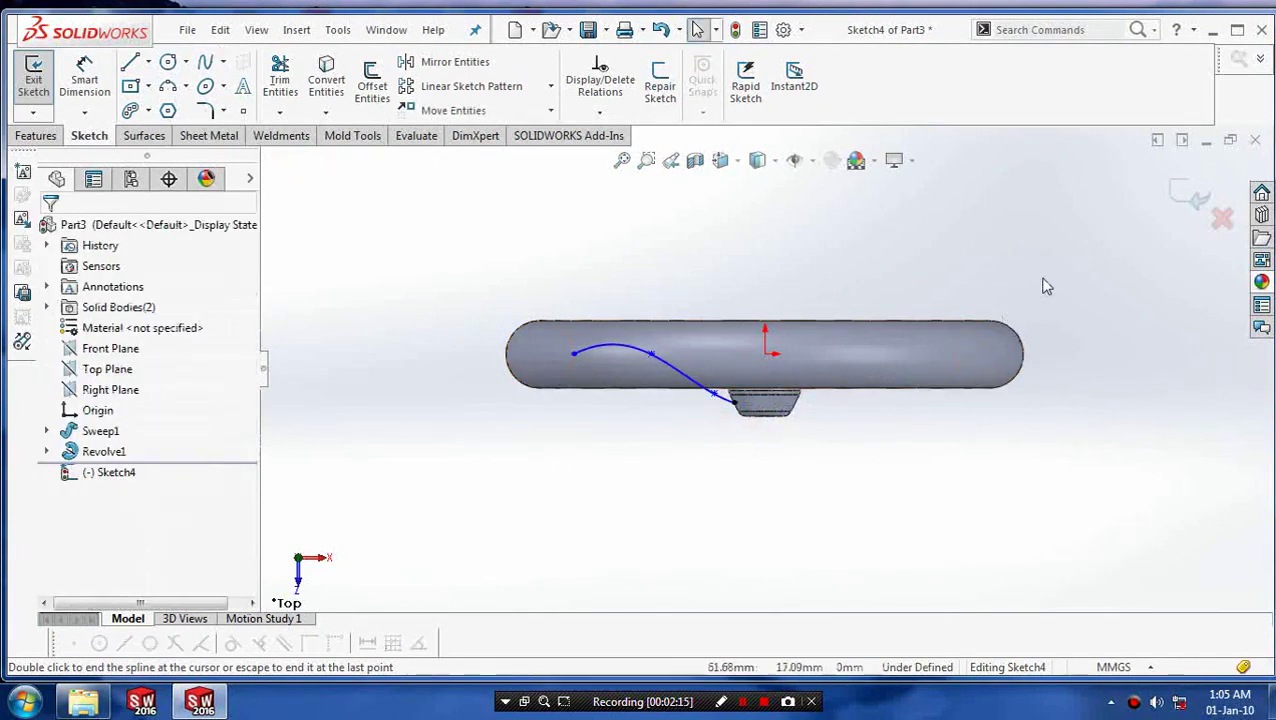
{"action": "middle_click_drag", "start_coordinate": [1043, 287], "coordinate": [1036, 366]}
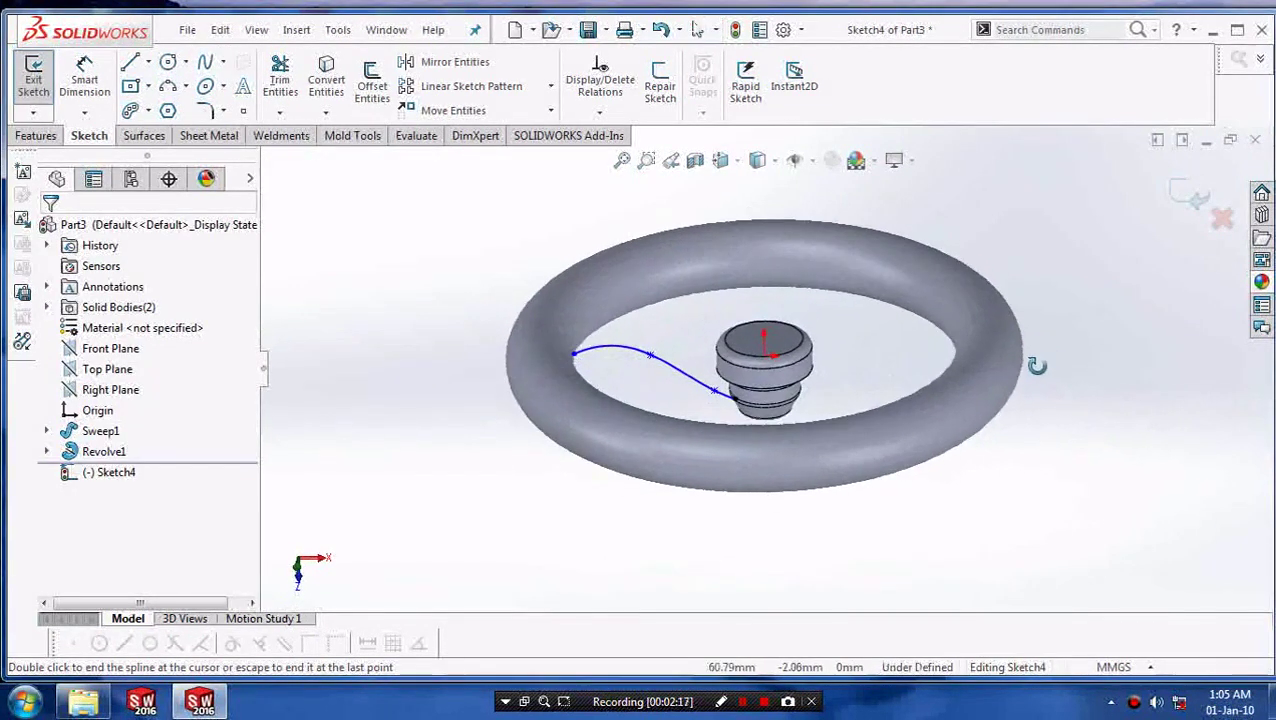
{"action": "left_click", "coordinate": [1190, 199]}
{"action": "mouse_move", "coordinate": [994, 476]}
{"action": "middle_mouse_down"}
{"action": "mouse_move", "coordinate": [976, 453]}
{"action": "mouse_move", "coordinate": [991, 478]}
{"action": "mouse_move", "coordinate": [944, 511]}
{"action": "middle_mouse_up"}
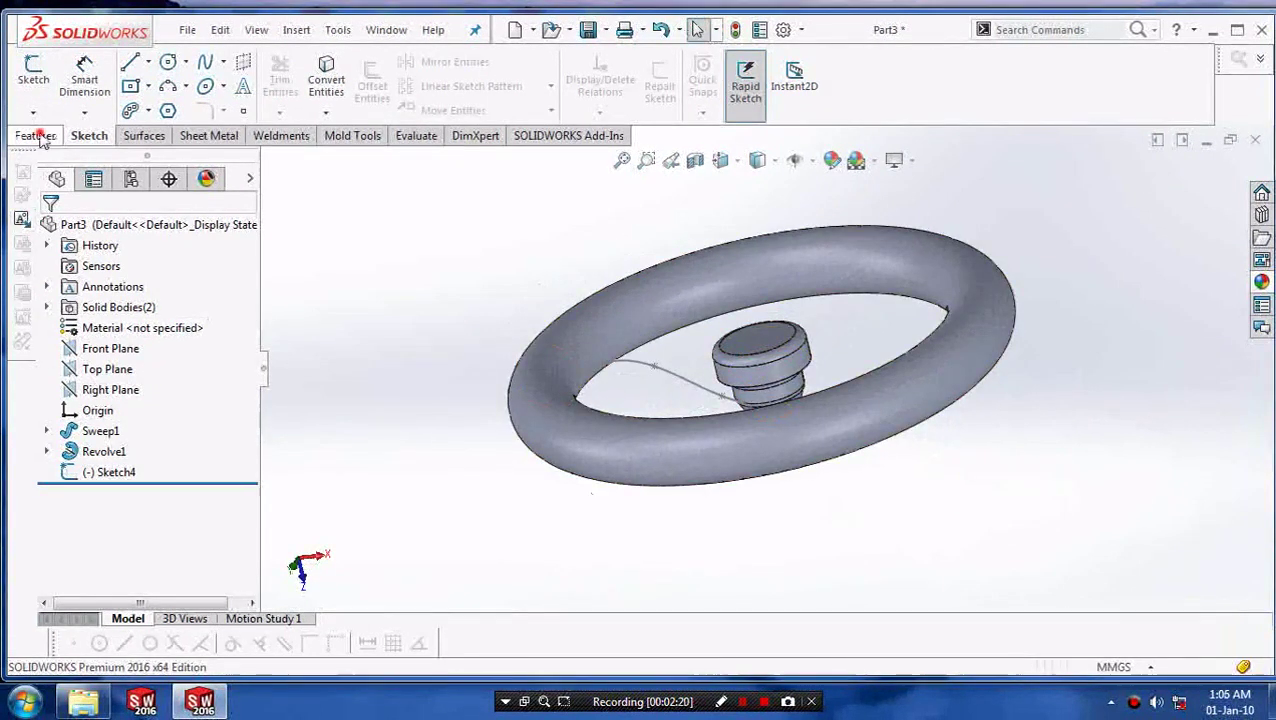
Step: Create Plane1 through the spline's rim-end point, perpendicular to the spline
{"action": "left_click", "coordinate": [38, 136]}
{"action": "left_click", "coordinate": [765, 111]}
{"action": "left_click", "coordinate": [766, 130]}
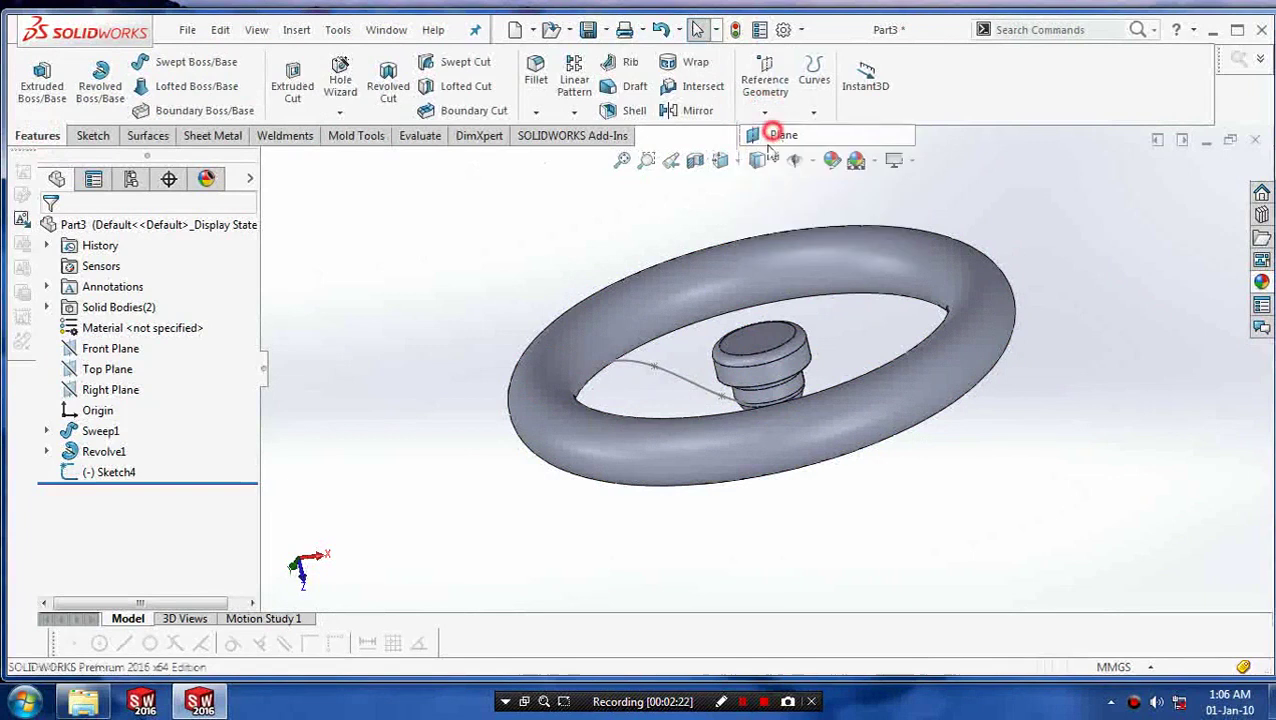
{"action": "left_click", "coordinate": [580, 376]}
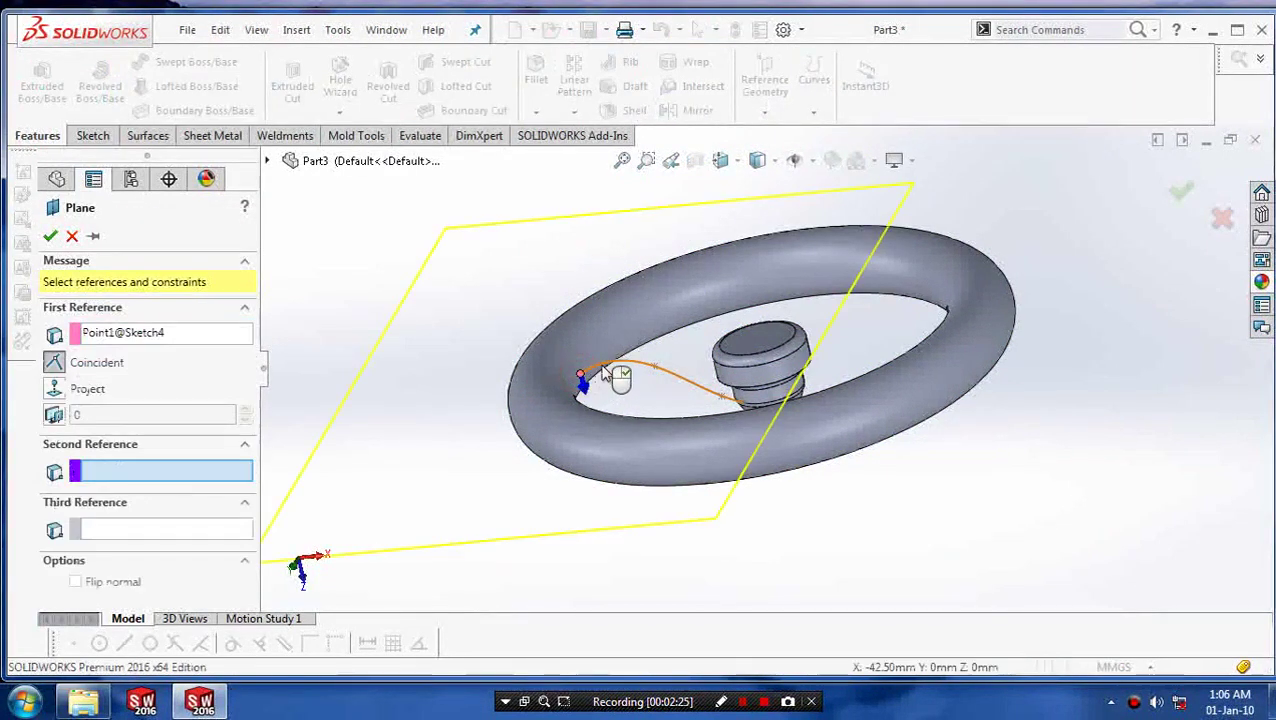
{"action": "left_click", "coordinate": [604, 374]}
{"action": "middle_click_drag", "start_coordinate": [478, 425], "coordinate": [527, 426]}
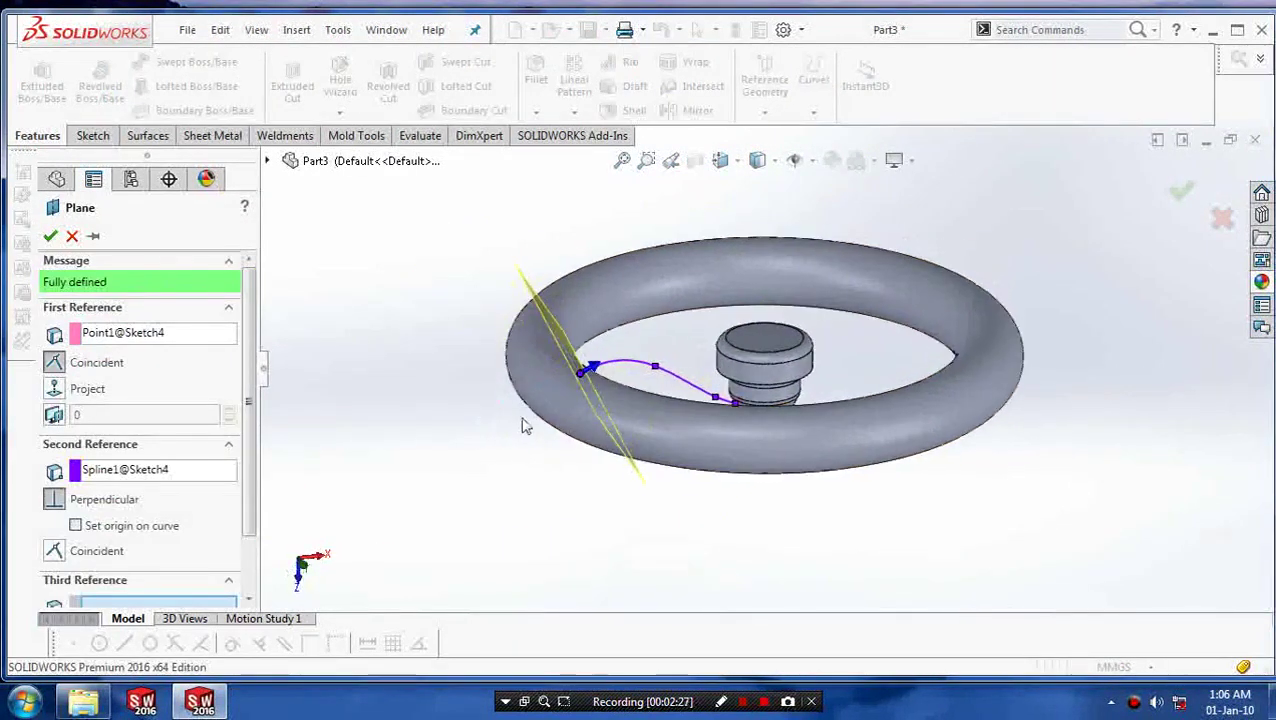
{"action": "left_click", "coordinate": [50, 236]}
{"action": "middle_click_drag", "start_coordinate": [692, 308], "coordinate": [615, 383]}
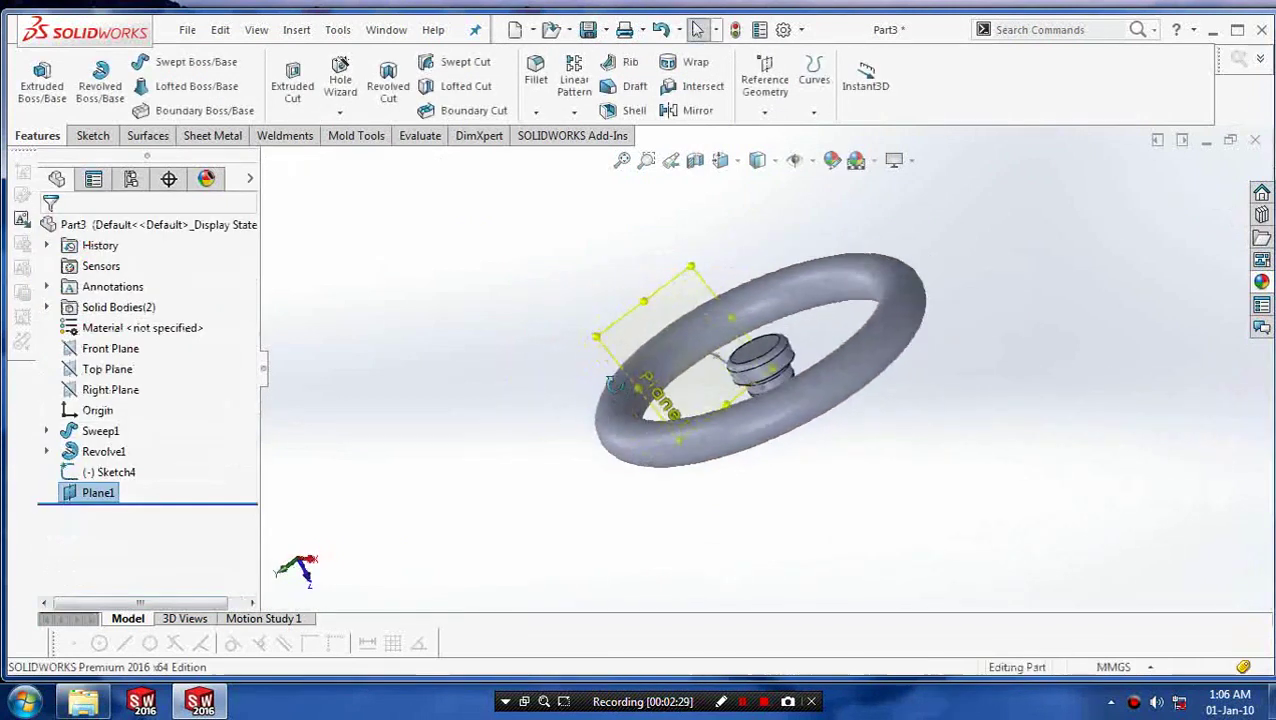
{"action": "scroll", "coordinate": [705, 365], "scroll_direction": "down", "scroll_amount": 6}
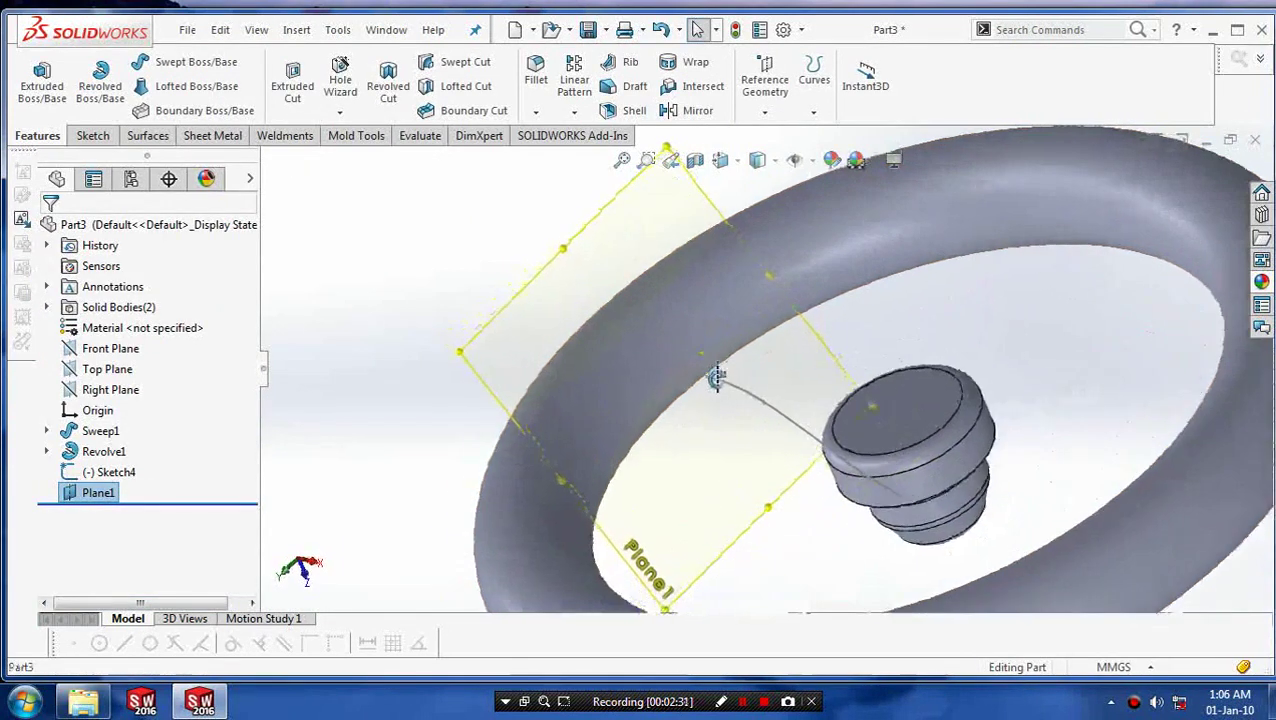
Step: Sketch a circle on Plane1 centred at the spline's rim end and dimension it to 5 mm diameter
{"action": "left_click", "coordinate": [93, 135]}
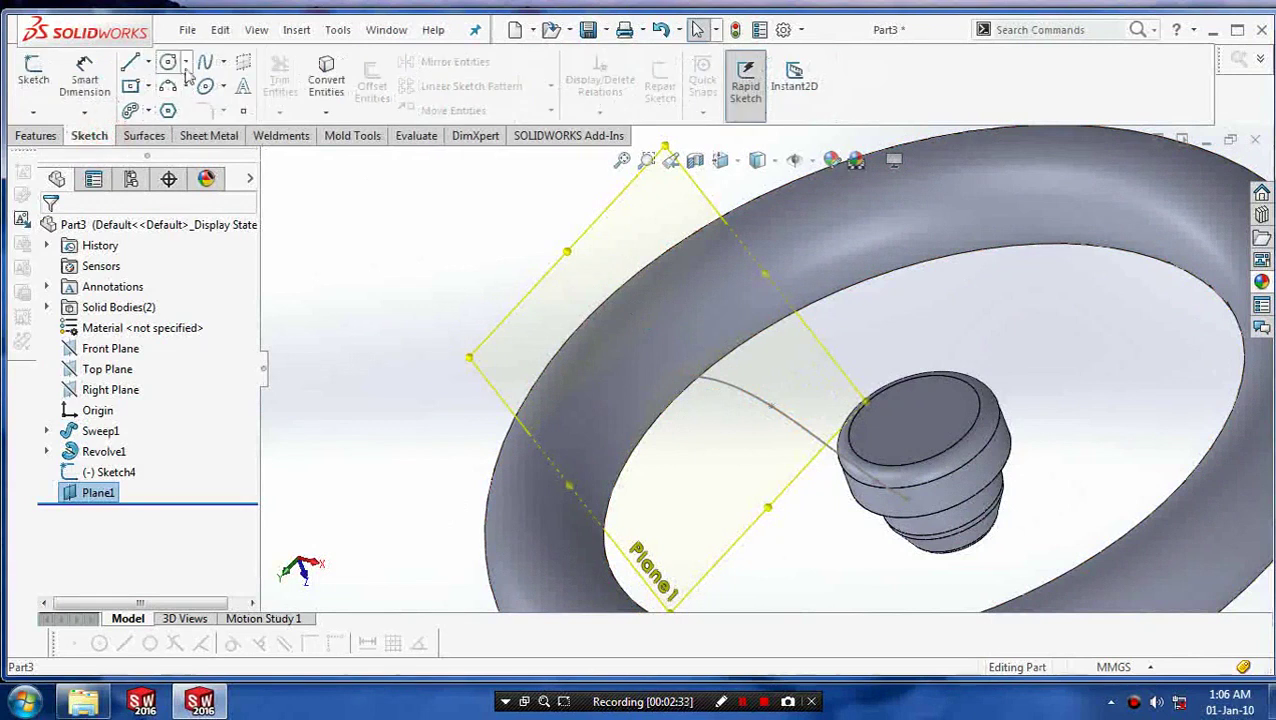
{"action": "left_click", "coordinate": [170, 63]}
{"action": "left_click", "coordinate": [666, 381]}
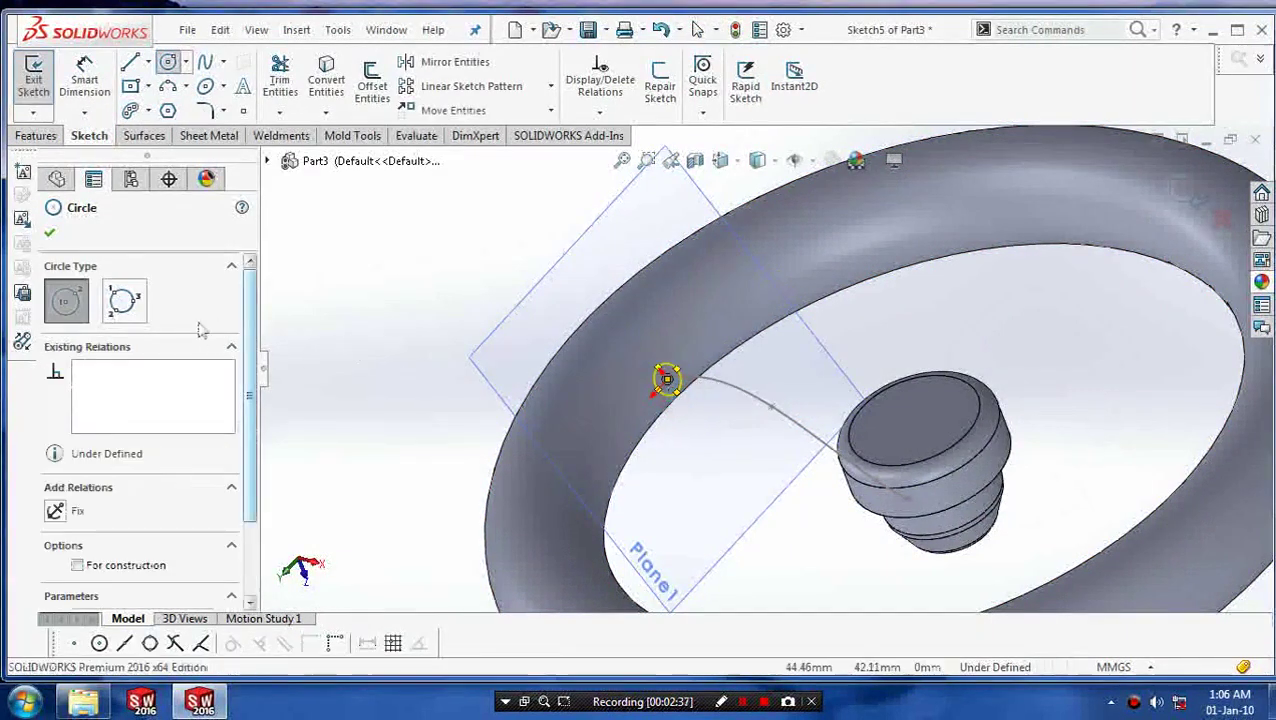
{"action": "left_click", "coordinate": [49, 232]}
{"action": "left_click", "coordinate": [76, 93]}
{"action": "left_click", "coordinate": [666, 381]}
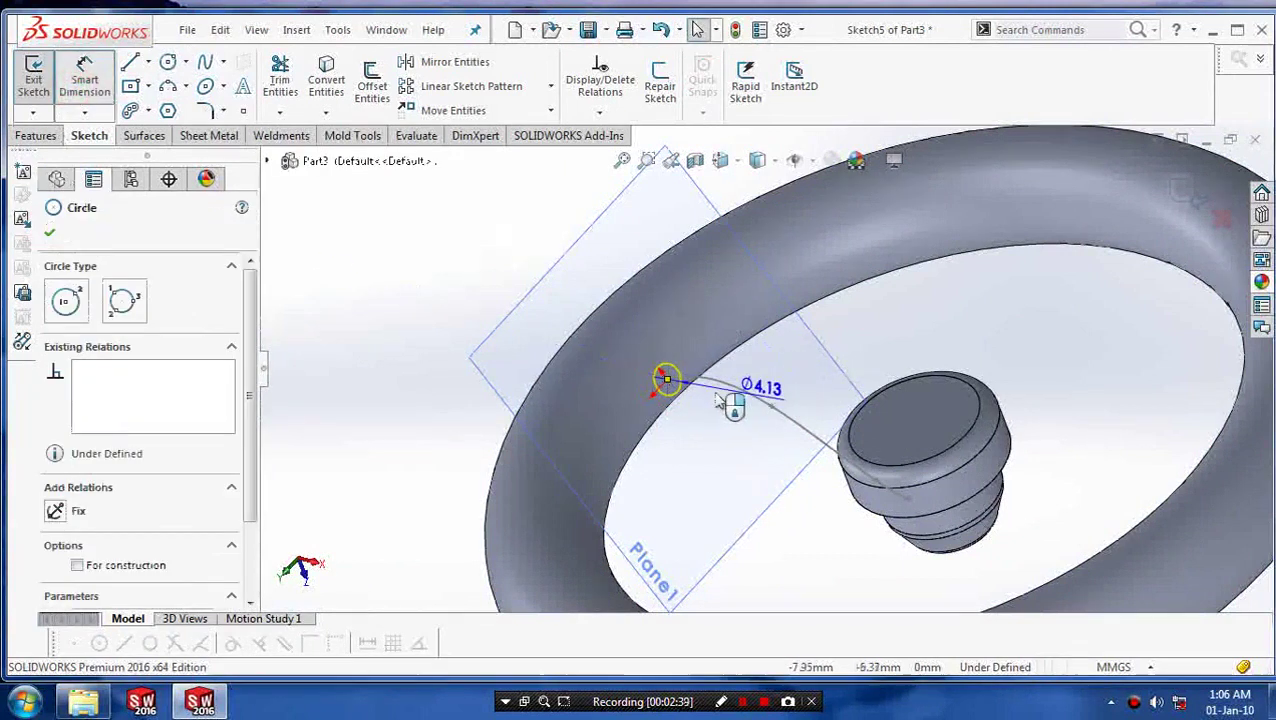
{"action": "left_click", "coordinate": [592, 288]}
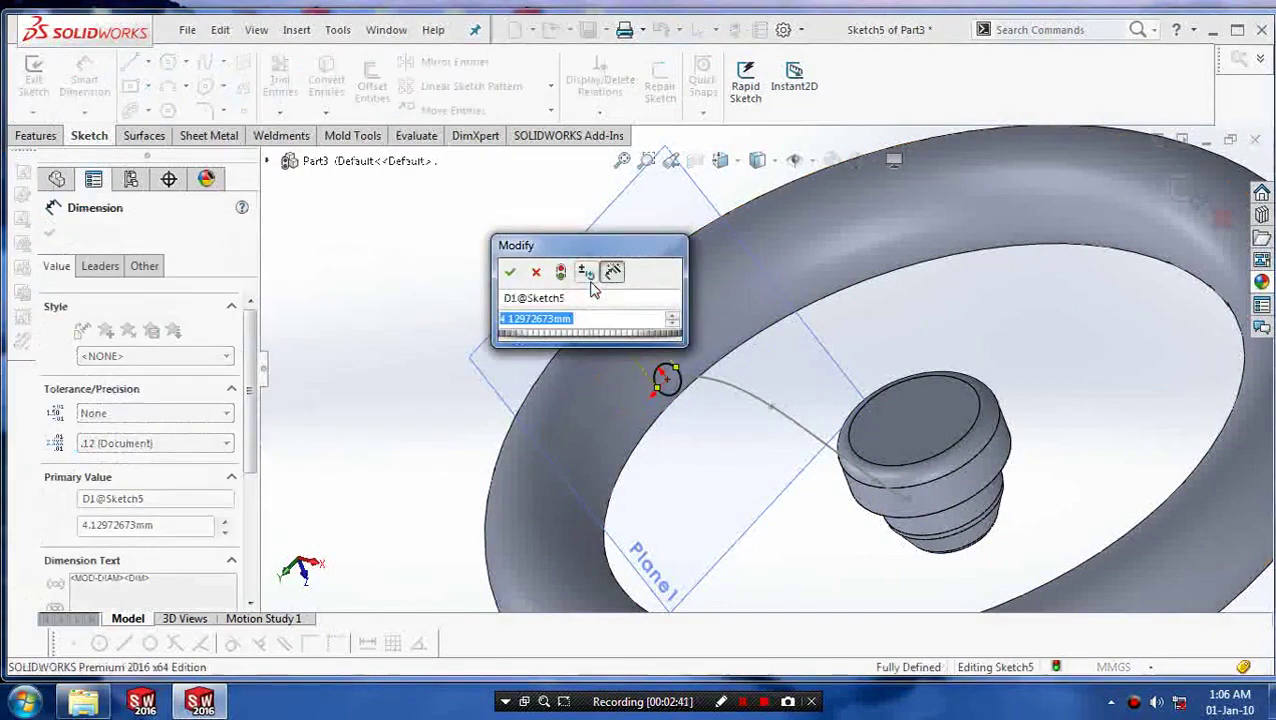
{"action": "type", "text": "5"}
{"action": "key", "text": "Return"}
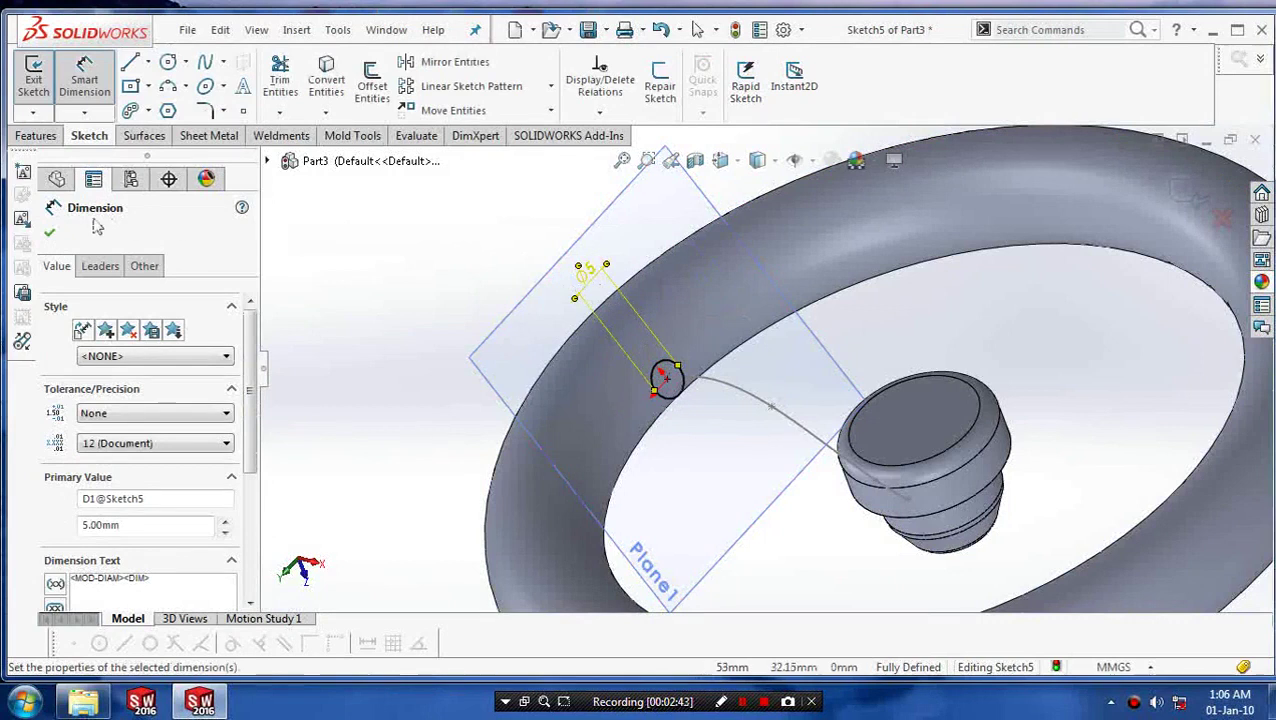
{"action": "key", "text": "Escape"}
Step: Reset the view and exit the circle profile sketch as Sketch5
{"action": "key", "text": "ctrl+8"}
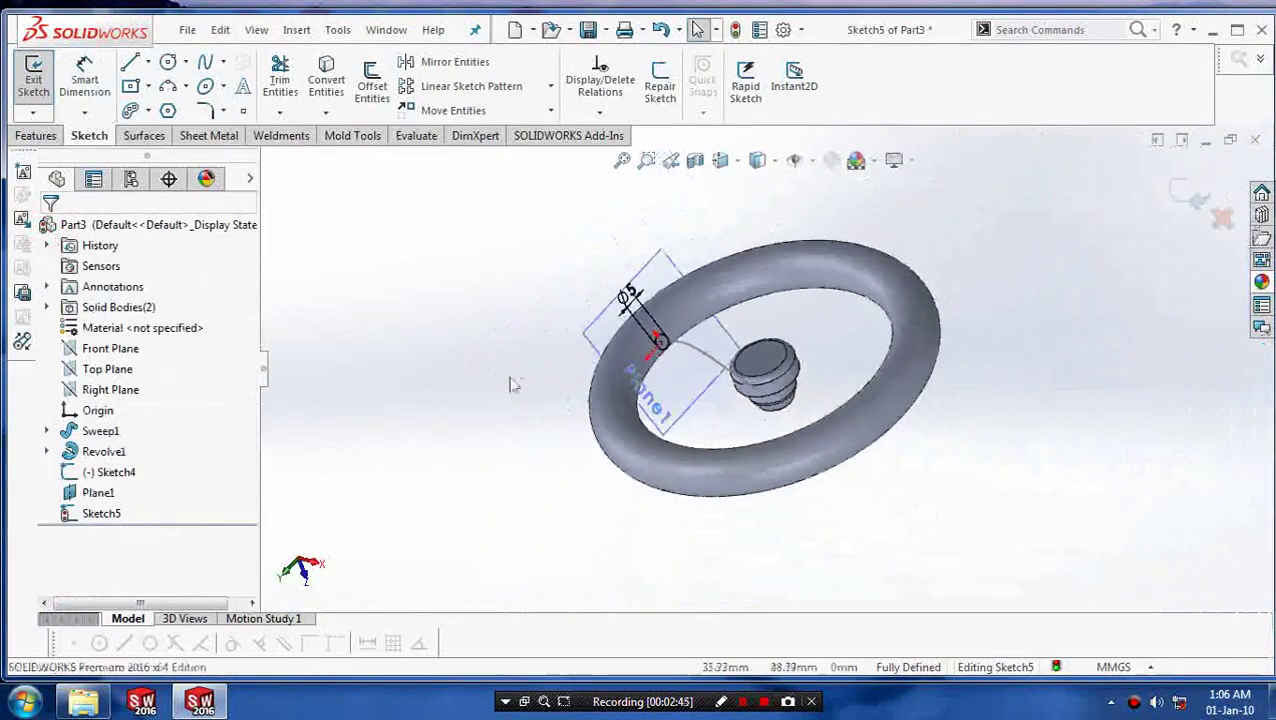
{"action": "mouse_move", "coordinate": [513, 379]}
{"action": "middle_mouse_down"}
{"action": "mouse_move", "coordinate": [570, 379]}
{"action": "mouse_move", "coordinate": [552, 390]}
{"action": "mouse_move", "coordinate": [557, 406]}
{"action": "middle_mouse_up"}
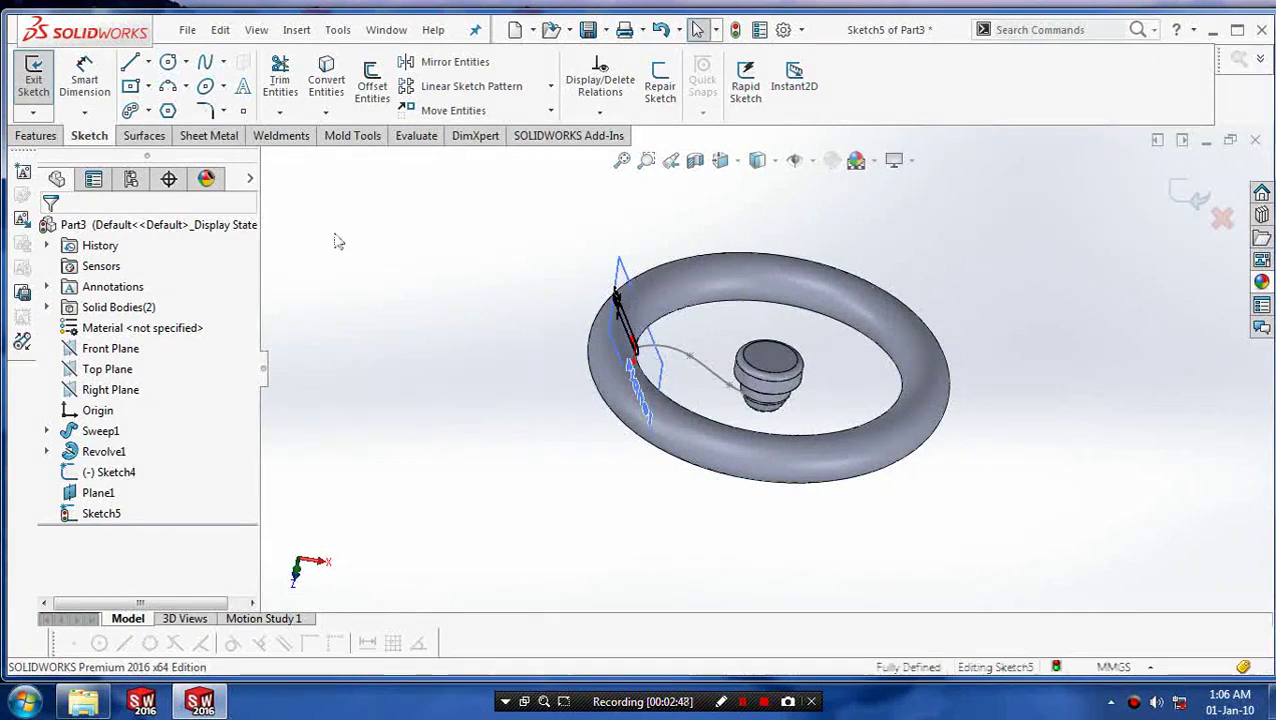
{"action": "left_click", "coordinate": [33, 80]}
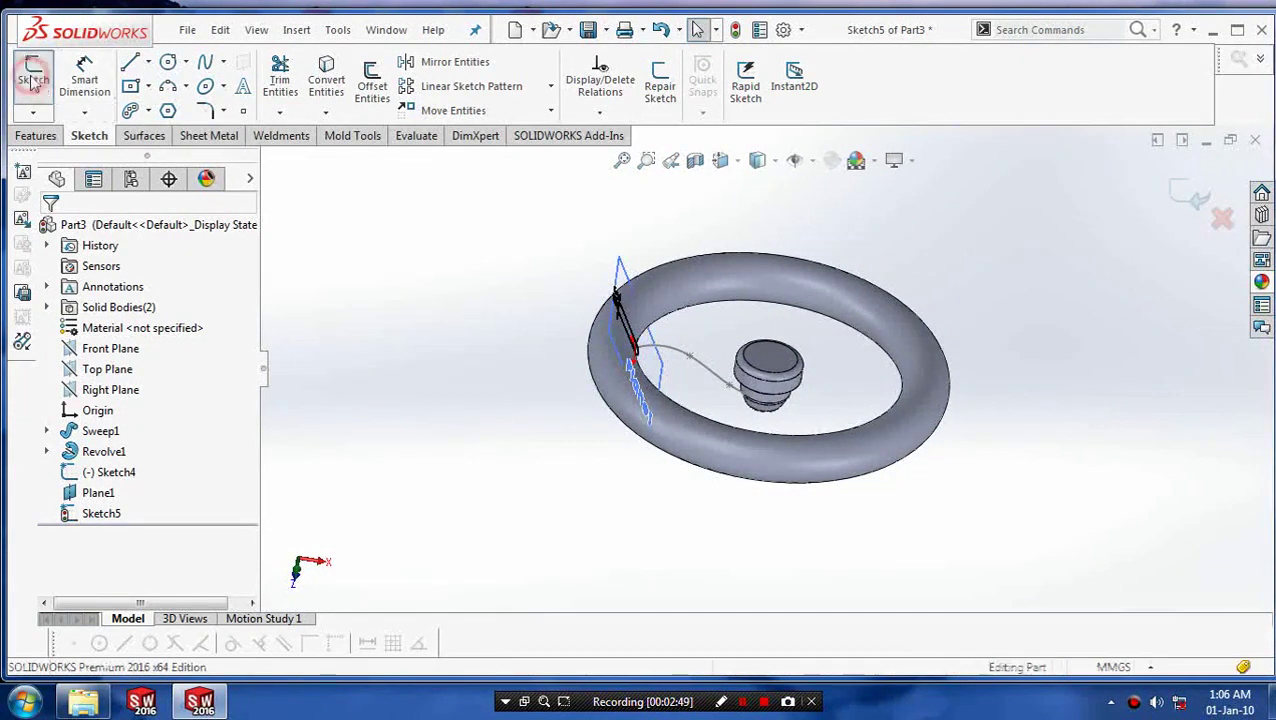
{"action": "left_click", "coordinate": [50, 137]}
Step: Sweep the 5 mm circle (Sketch5) along the spline (Sketch4) to preview the first spoke
{"action": "left_click", "coordinate": [160, 62]}
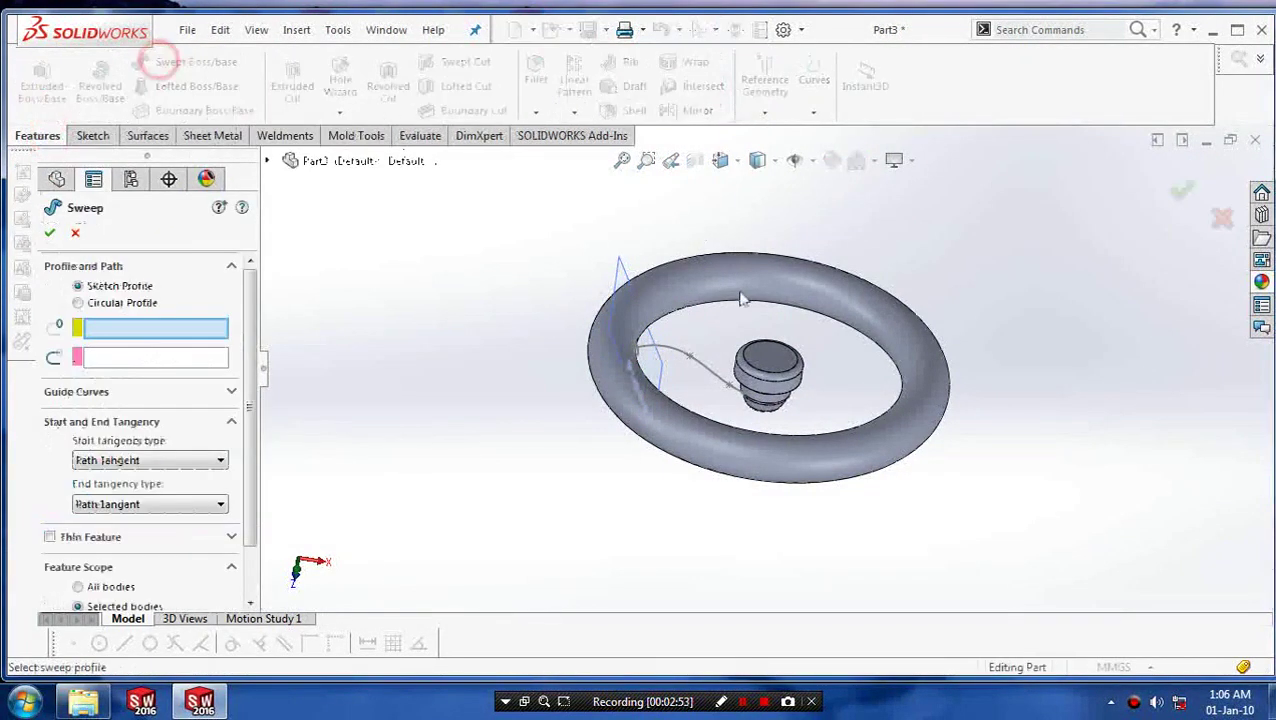
{"action": "left_click", "coordinate": [638, 360]}
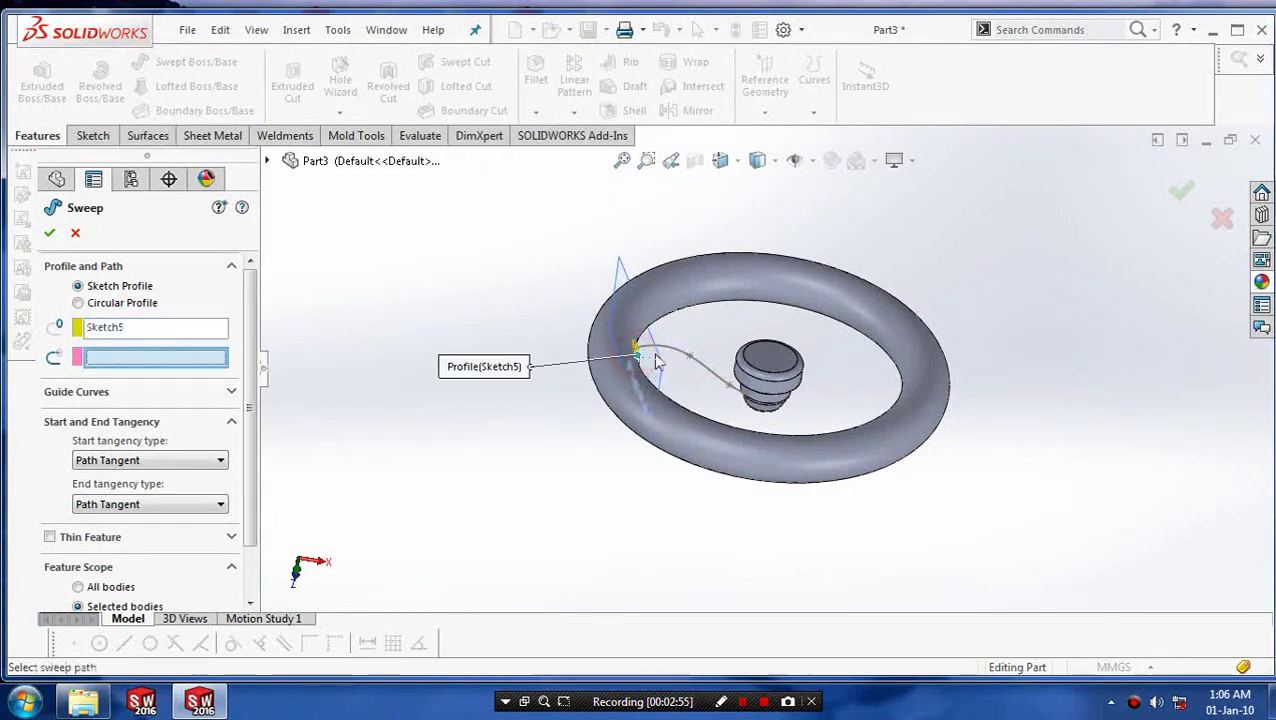
{"action": "left_click", "coordinate": [690, 362]}
{"action": "middle_click_drag", "start_coordinate": [658, 463], "coordinate": [622, 443]}
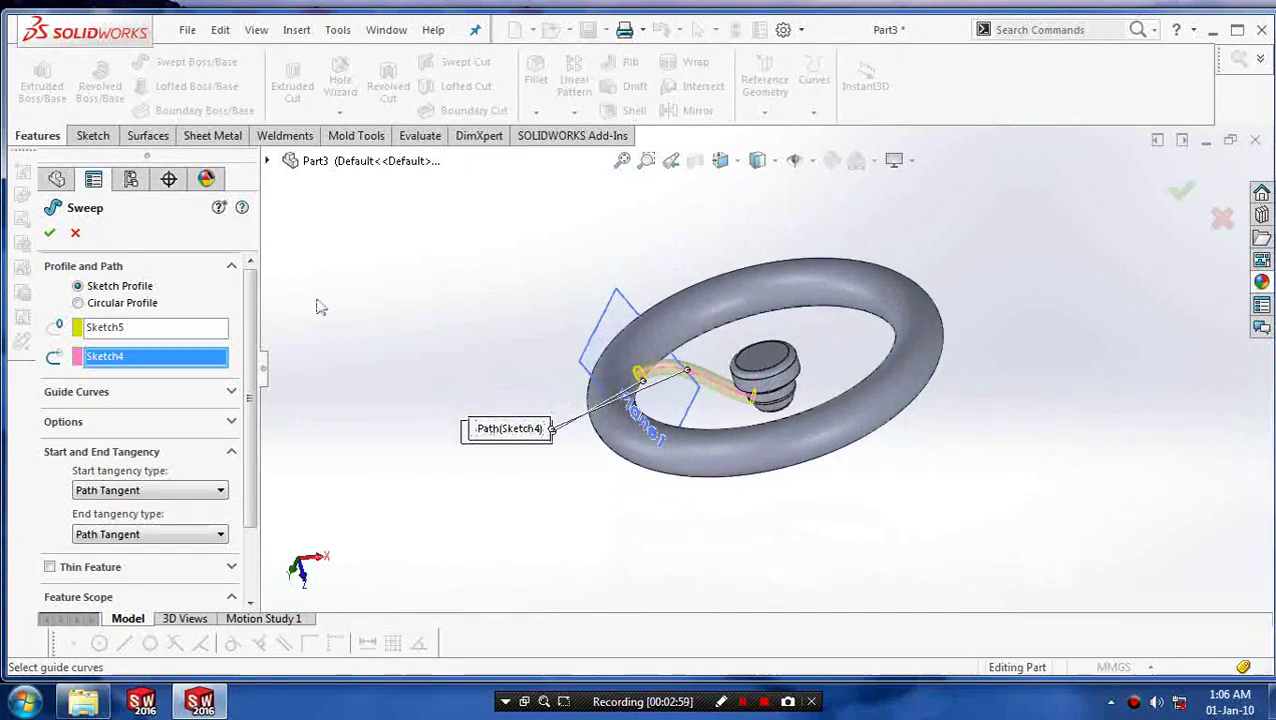
Step: Accept the sweep to create Sweep2, then hide Plane1 and reorient to a near top-down view
{"action": "left_click", "coordinate": [49, 233]}
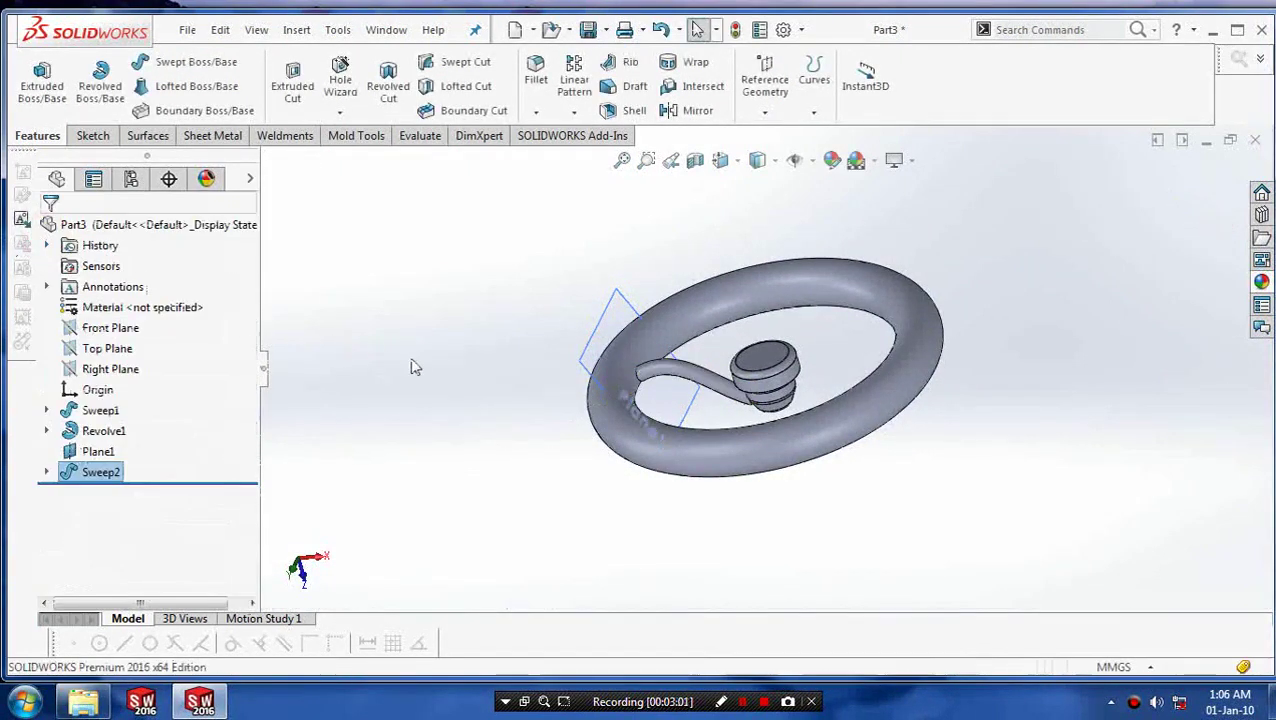
{"action": "middle_click_drag", "start_coordinate": [415, 367], "coordinate": [393, 350]}
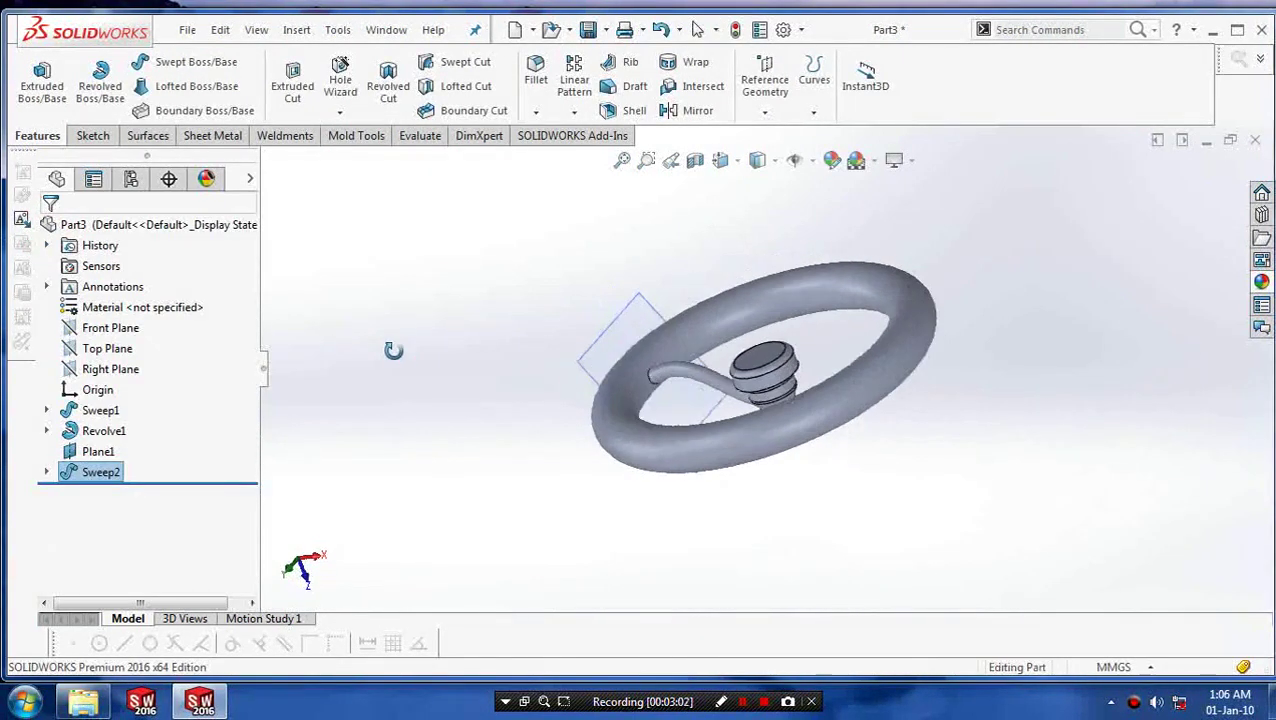
{"action": "left_click", "coordinate": [604, 336]}
{"action": "right_click", "coordinate": [604, 335]}
{"action": "left_click", "coordinate": [661, 302]}
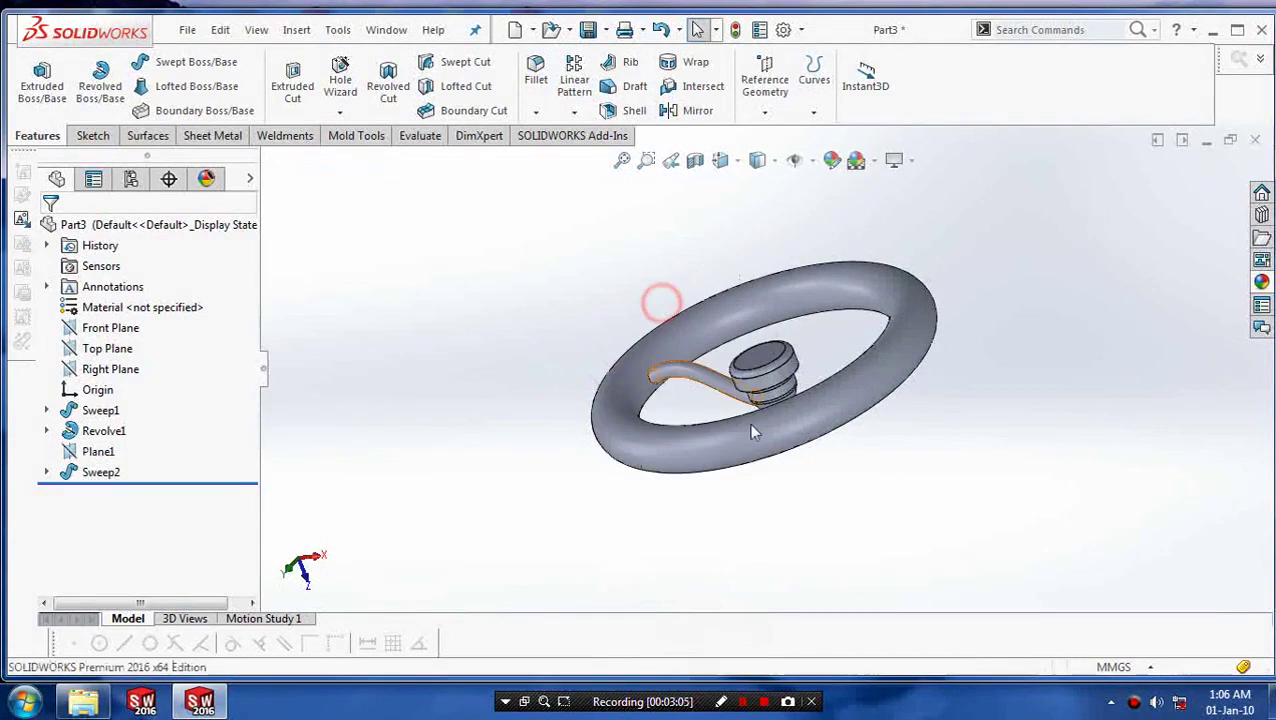
{"action": "middle_click_drag", "start_coordinate": [754, 432], "coordinate": [884, 445]}
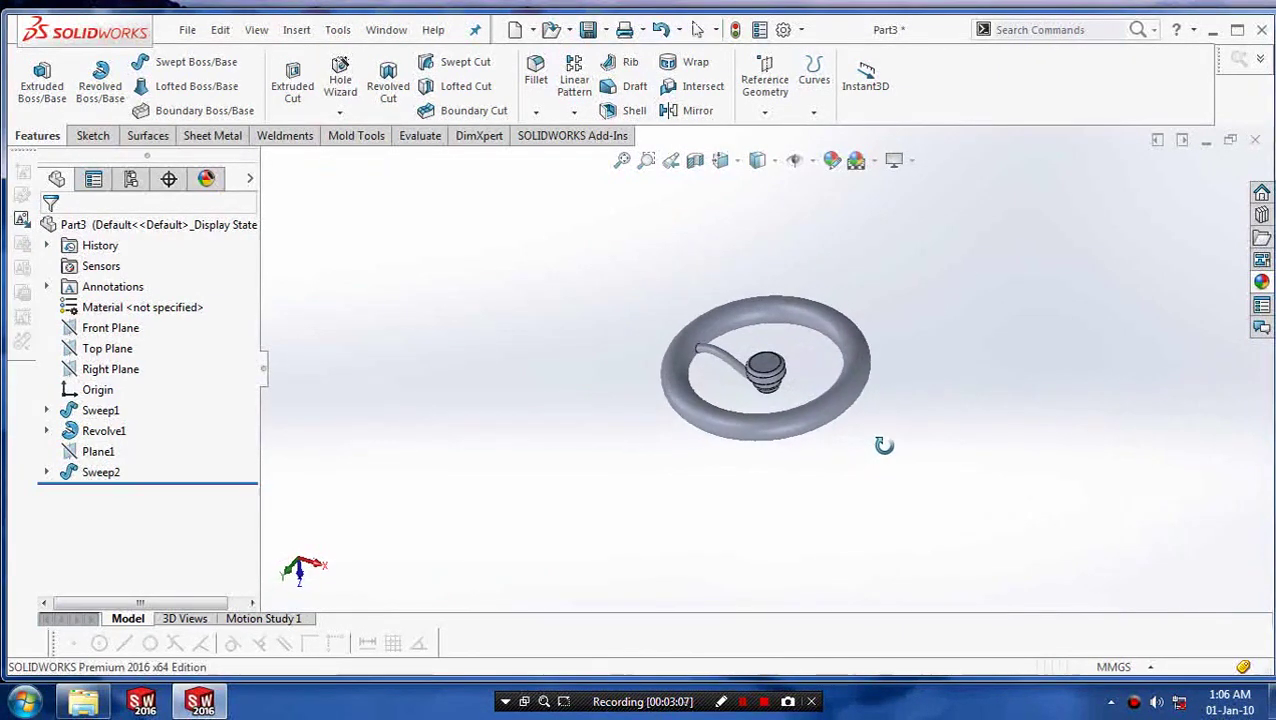
{"action": "scroll", "coordinate": [881, 442], "scroll_direction": "down", "scroll_amount": 2}
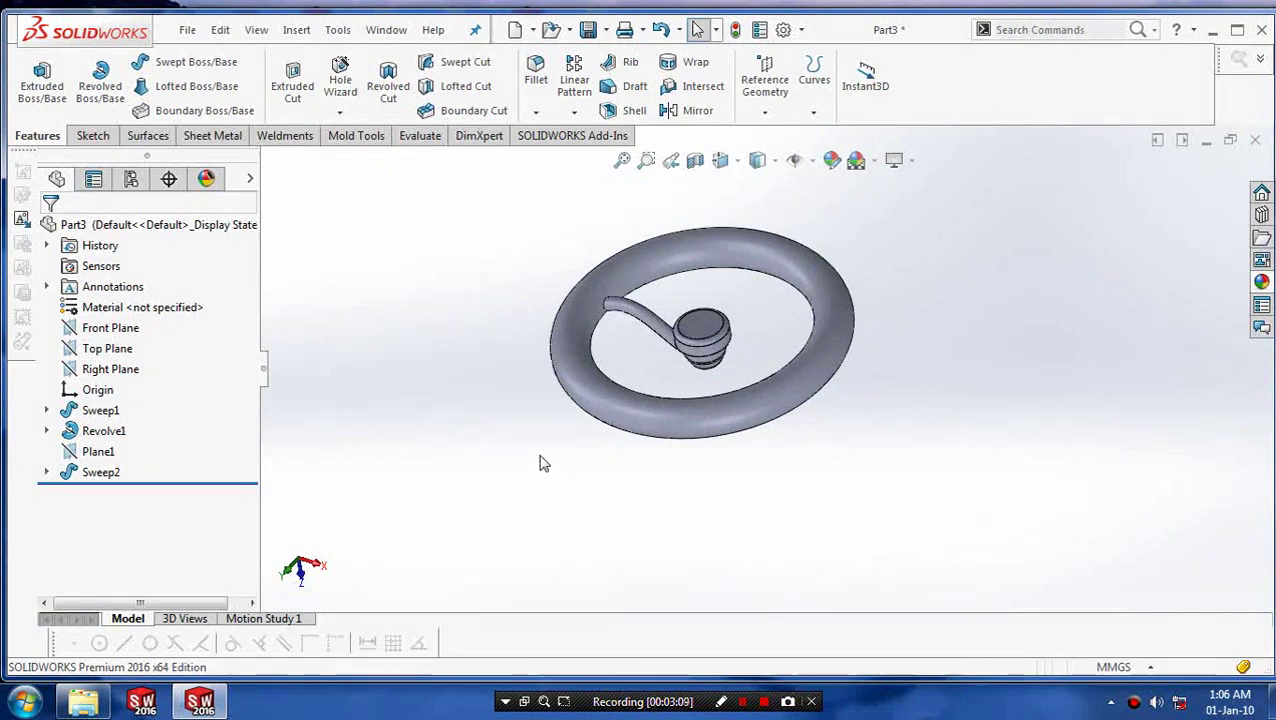
{"action": "mouse_move", "coordinate": [505, 408]}
{"action": "middle_mouse_down"}
{"action": "mouse_move", "coordinate": [518, 402]}
{"action": "mouse_move", "coordinate": [498, 410]}
{"action": "middle_mouse_up"}
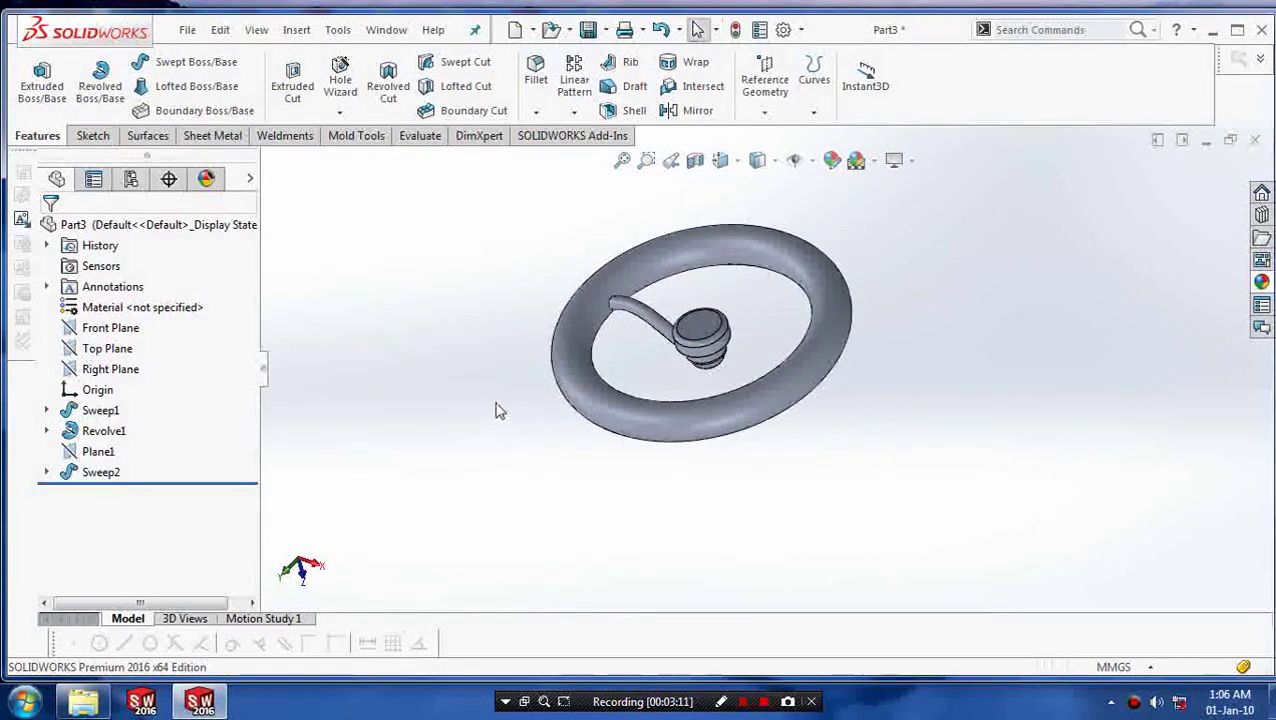
Step: Circular-pattern the Sweep2 spoke about the hub's circular edge with 3 equally spaced instances
{"action": "left_click", "coordinate": [574, 111]}
{"action": "left_click", "coordinate": [605, 157]}
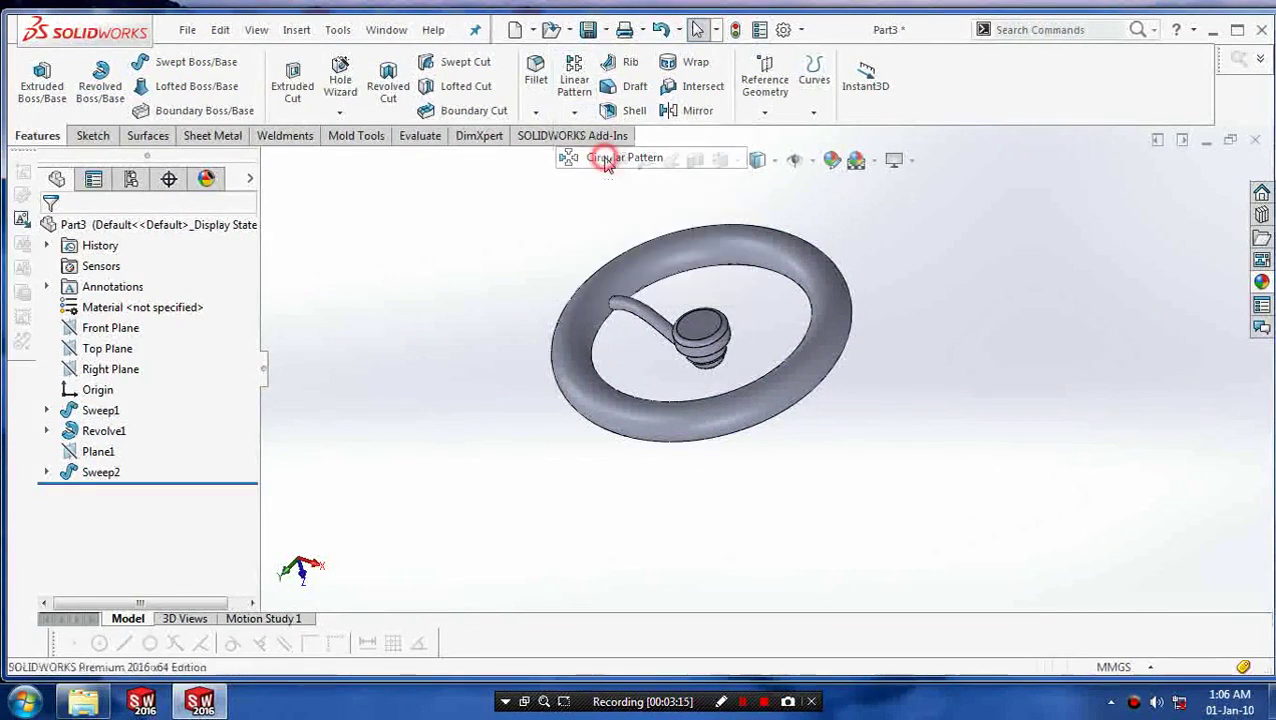
{"action": "left_click", "coordinate": [648, 318]}
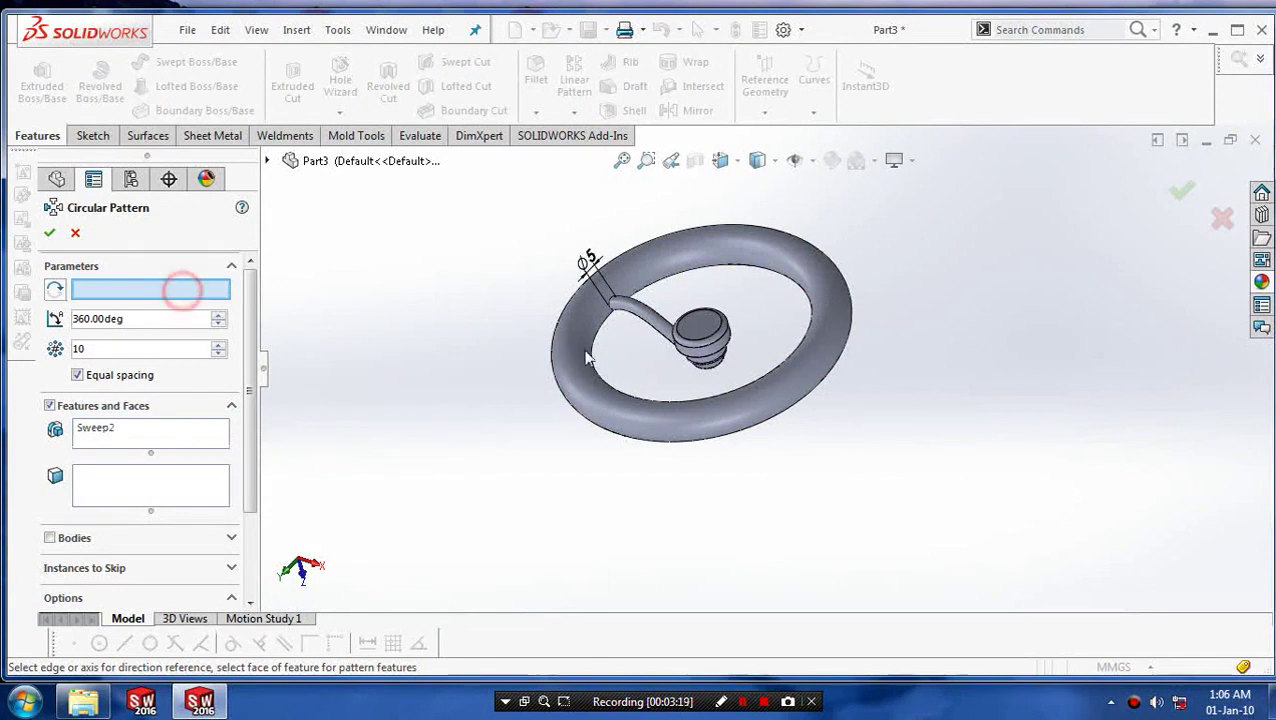
{"action": "left_click", "coordinate": [714, 343]}
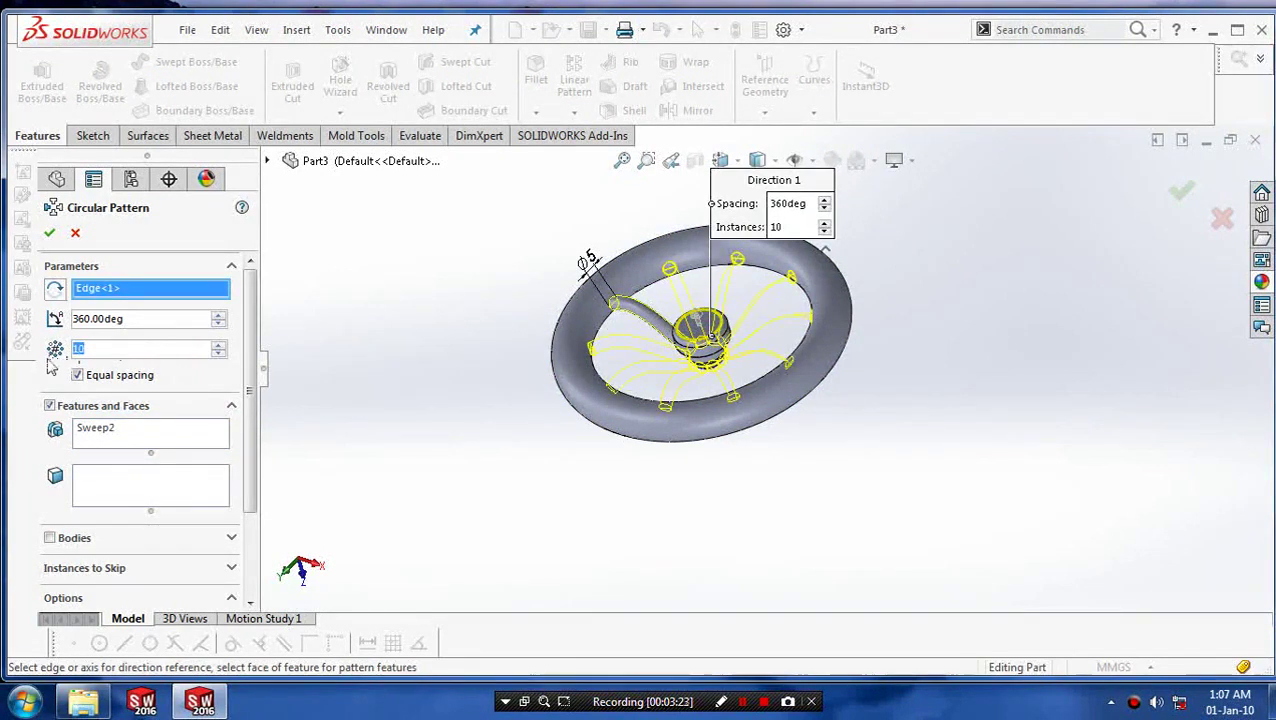
{"action": "type", "text": "3"}
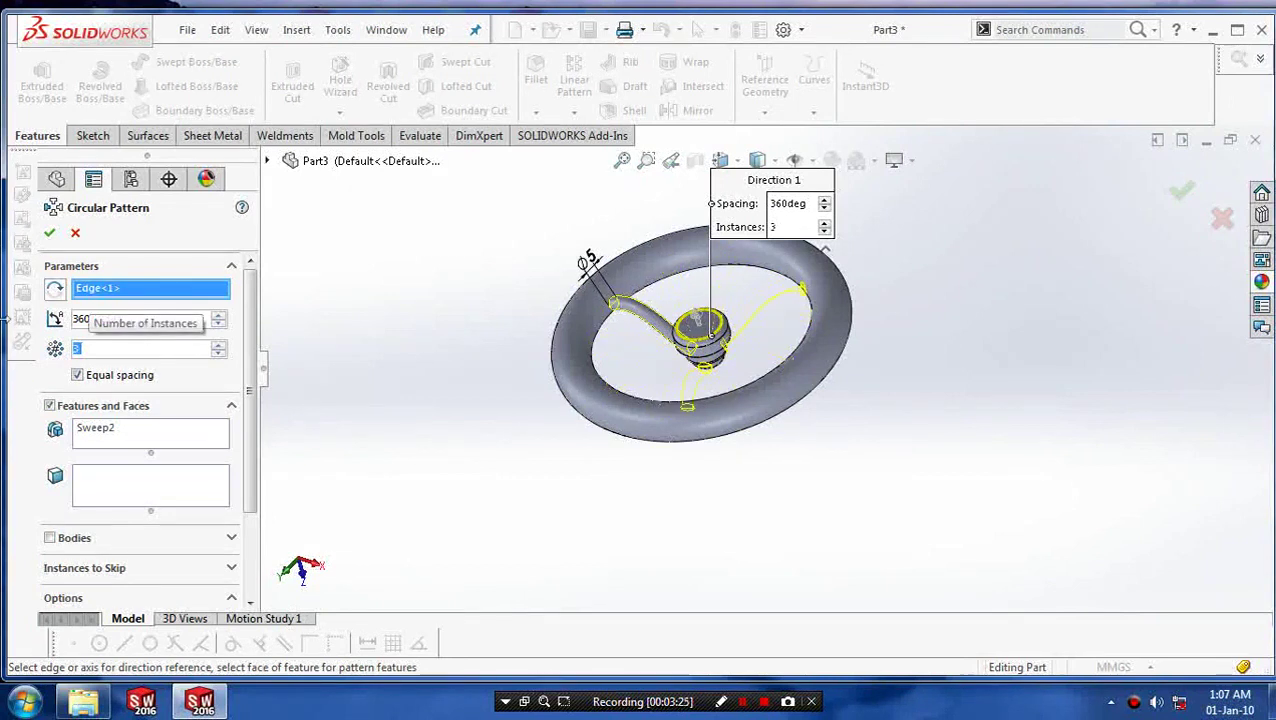
{"action": "left_click", "coordinate": [49, 232]}
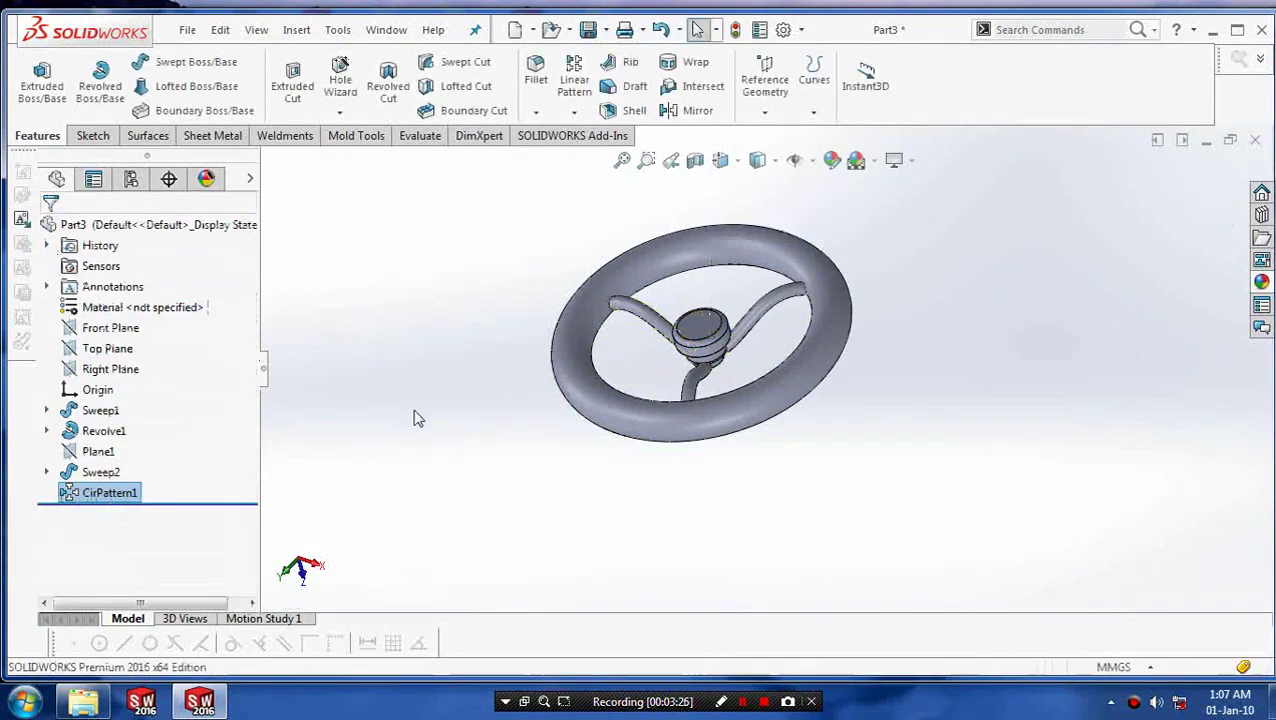
Step: Orbit and zoom in for a closer look at the rim, hub and three spokes
{"action": "middle_click_drag", "start_coordinate": [453, 417], "coordinate": [446, 421]}
{"action": "scroll", "coordinate": [627, 364], "scroll_direction": "down", "scroll_amount": 4}
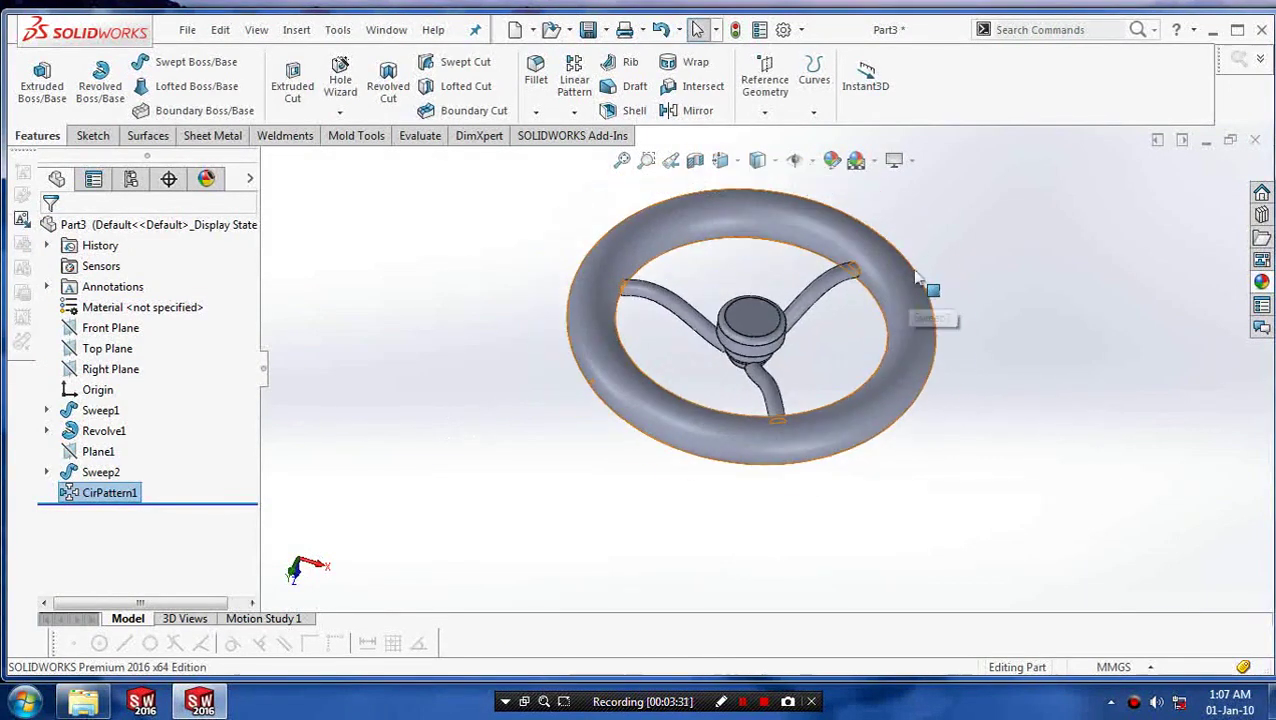
{"action": "middle_click_drag", "start_coordinate": [977, 404], "coordinate": [960, 463]}
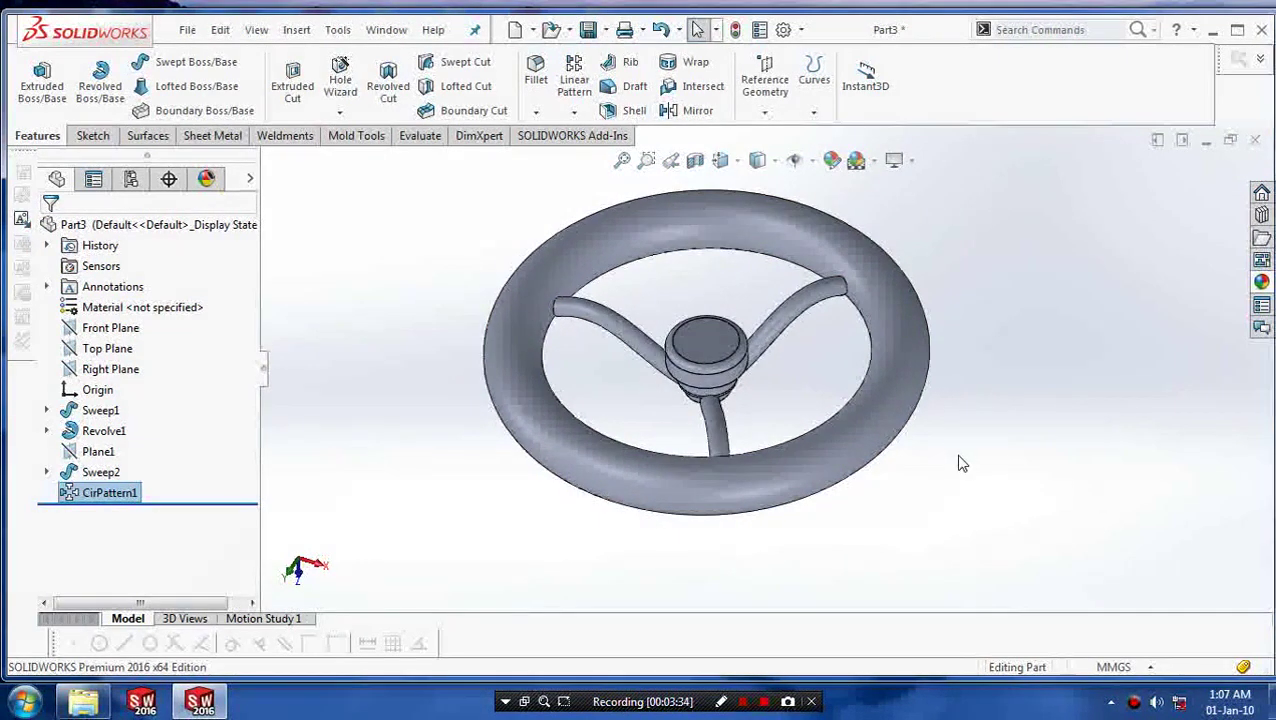
Step: Apply a dark grey face appearance to the wheel rim
{"action": "left_click", "coordinate": [917, 386]}
{"action": "right_click", "coordinate": [922, 387]}
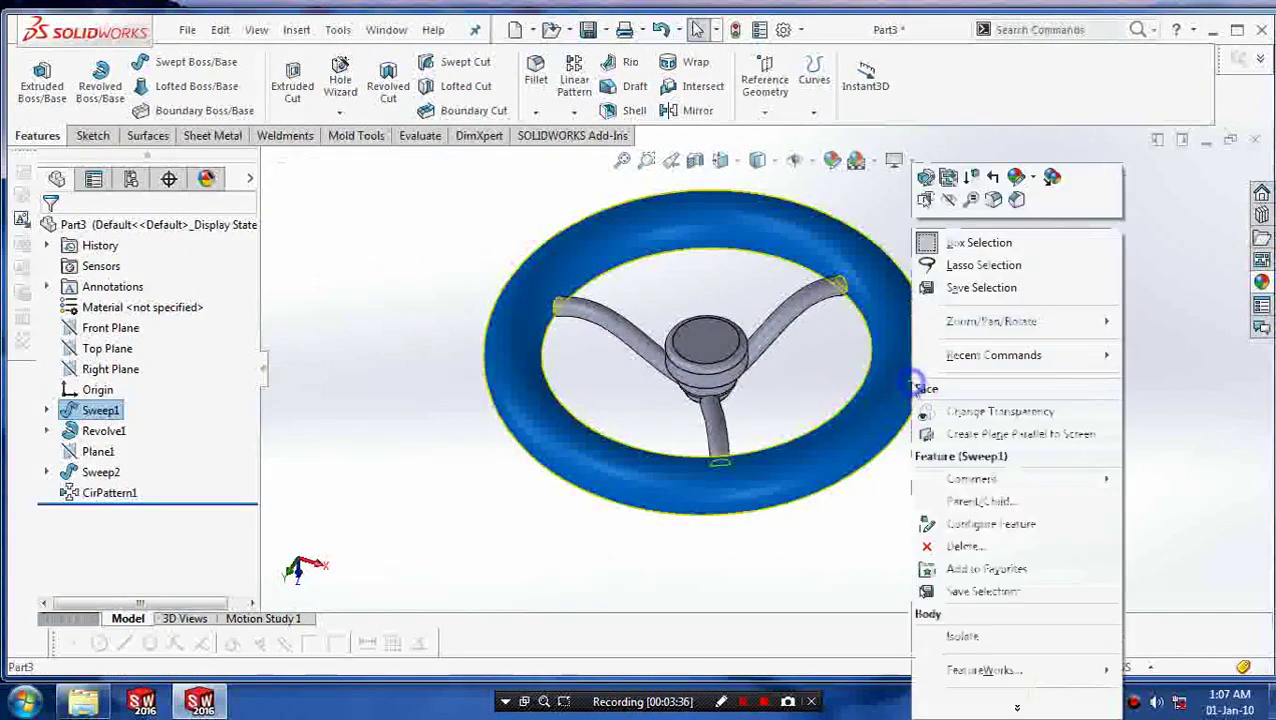
{"action": "left_click", "coordinate": [1033, 180]}
{"action": "left_click", "coordinate": [1034, 219]}
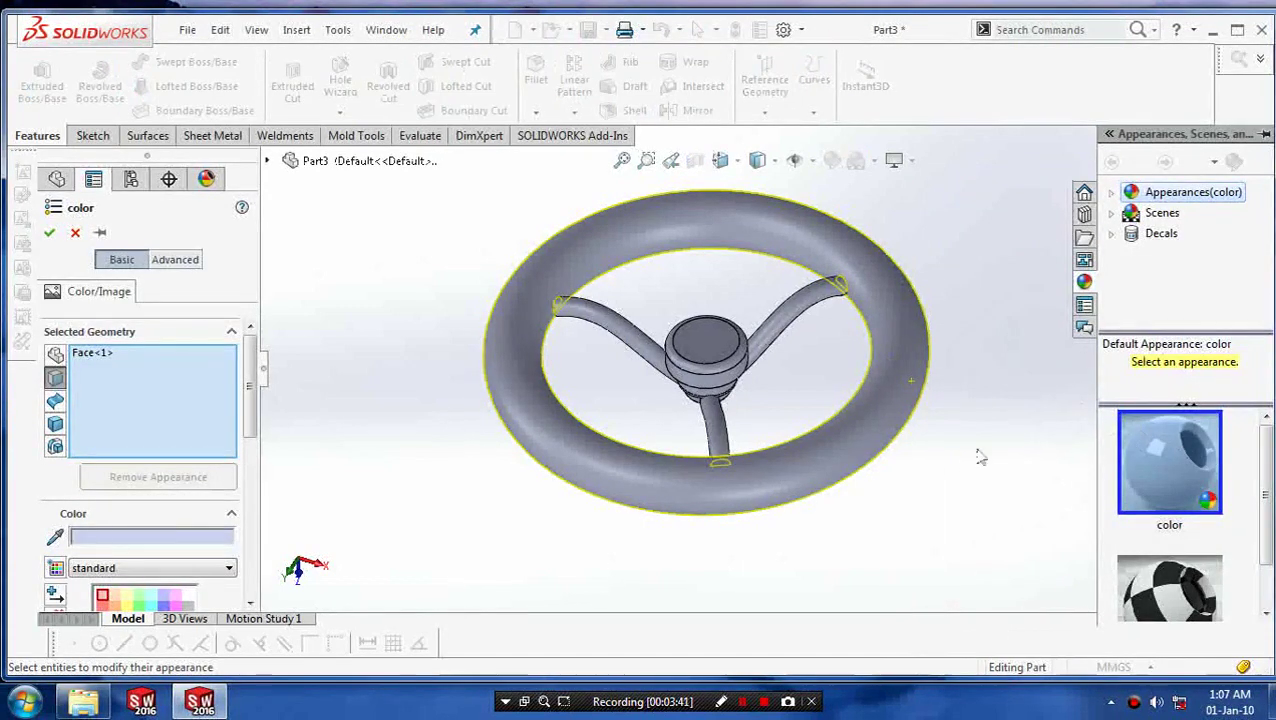
{"action": "left_click_drag", "start_coordinate": [245, 399], "coordinate": [238, 444]}
{"action": "left_click", "coordinate": [187, 530]}
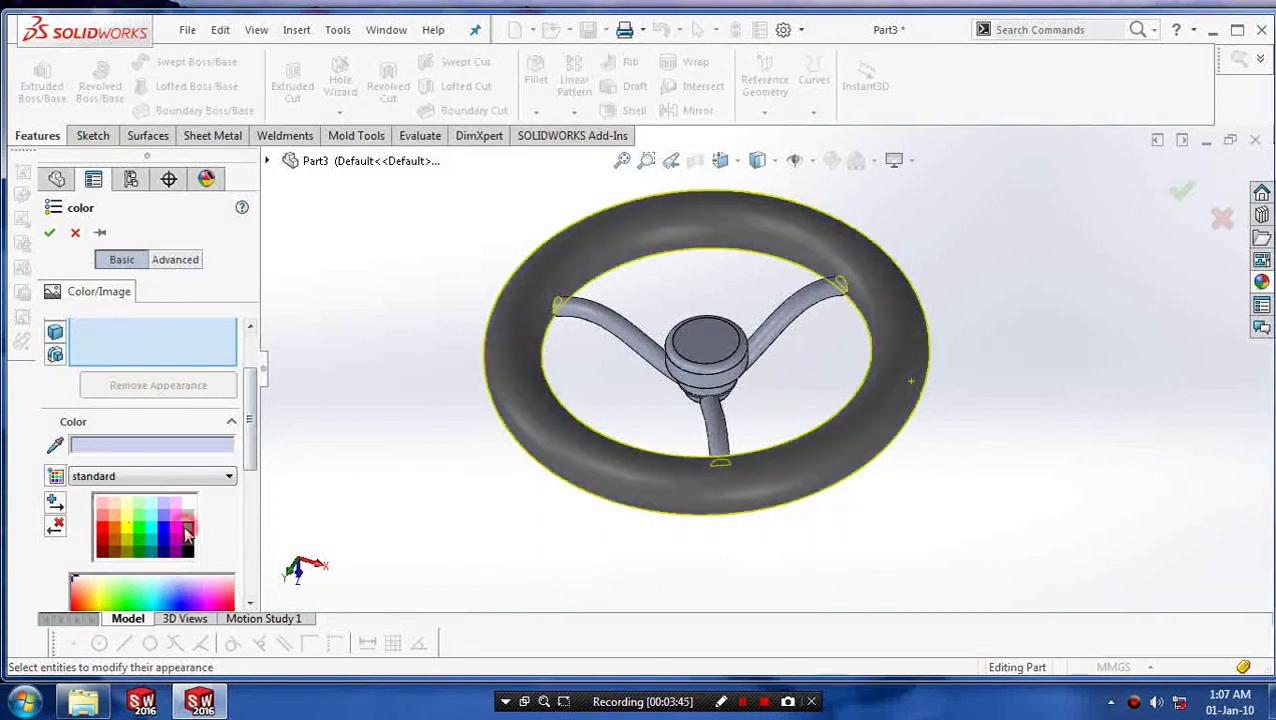
{"action": "left_click", "coordinate": [49, 232]}
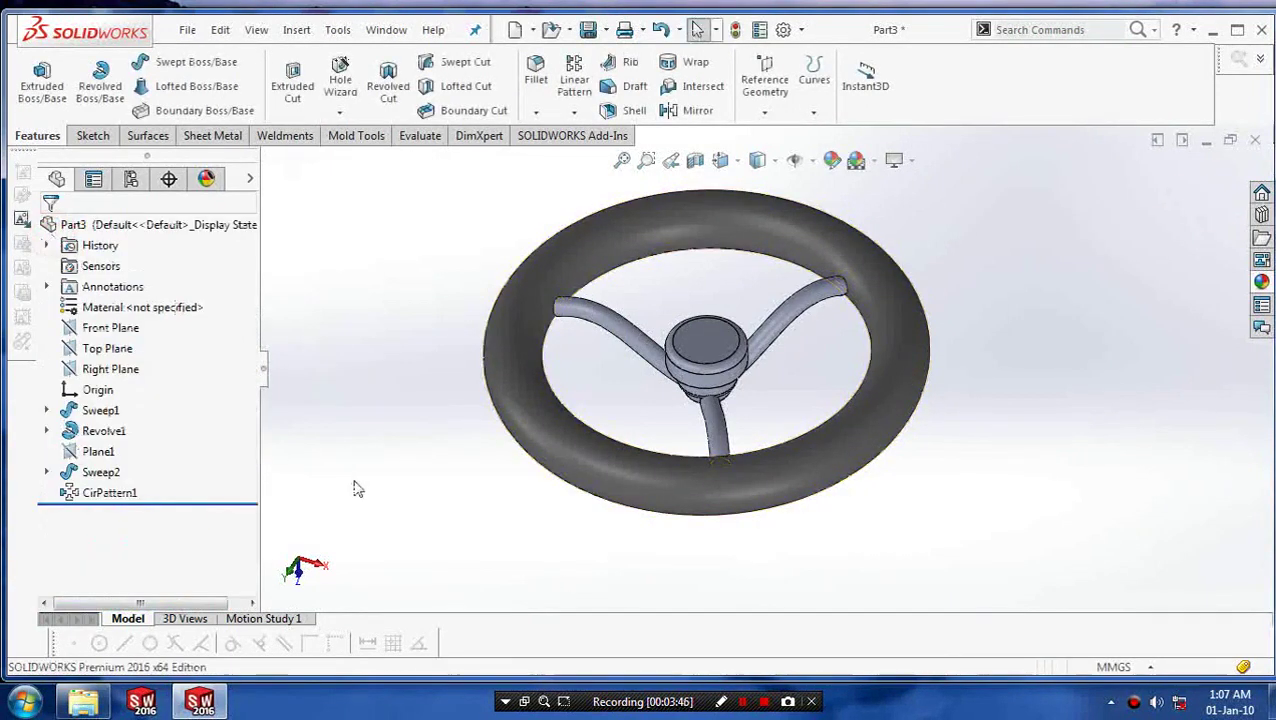
Step: Give the hub's top face a light grey appearance, RGB 192, 192, 192
{"action": "right_click", "coordinate": [706, 345]}
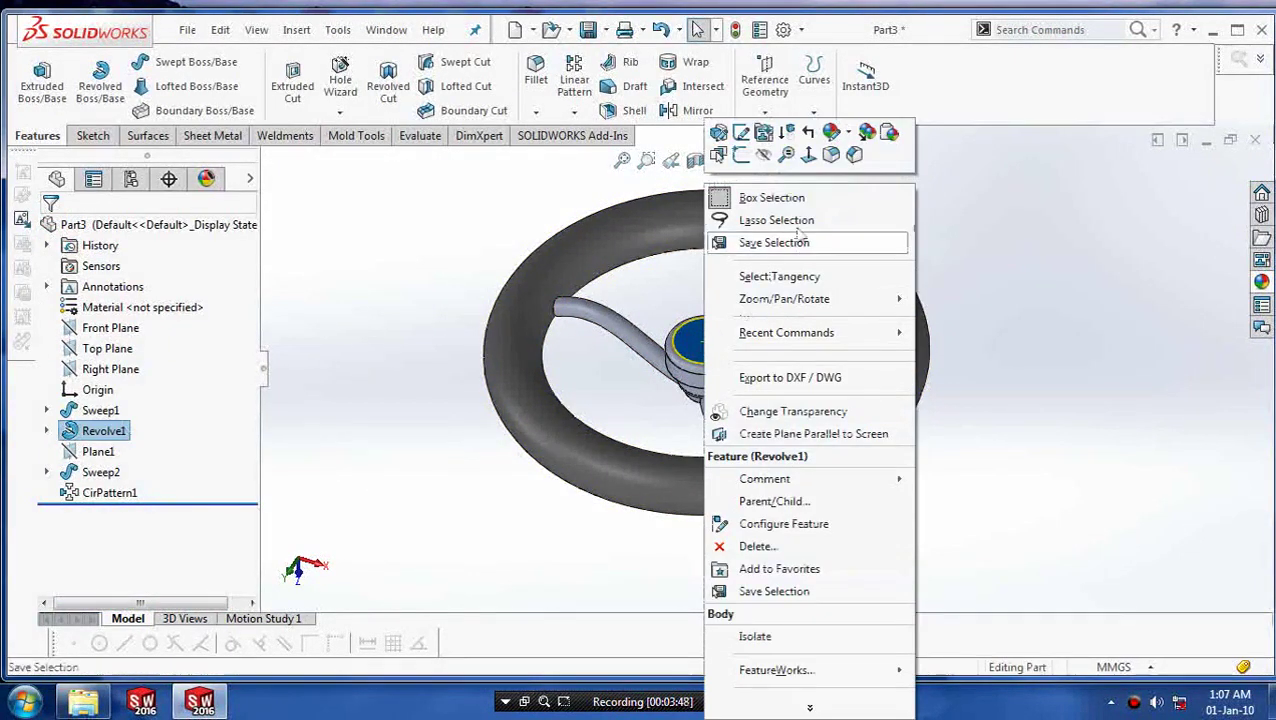
{"action": "left_click", "coordinate": [866, 132]}
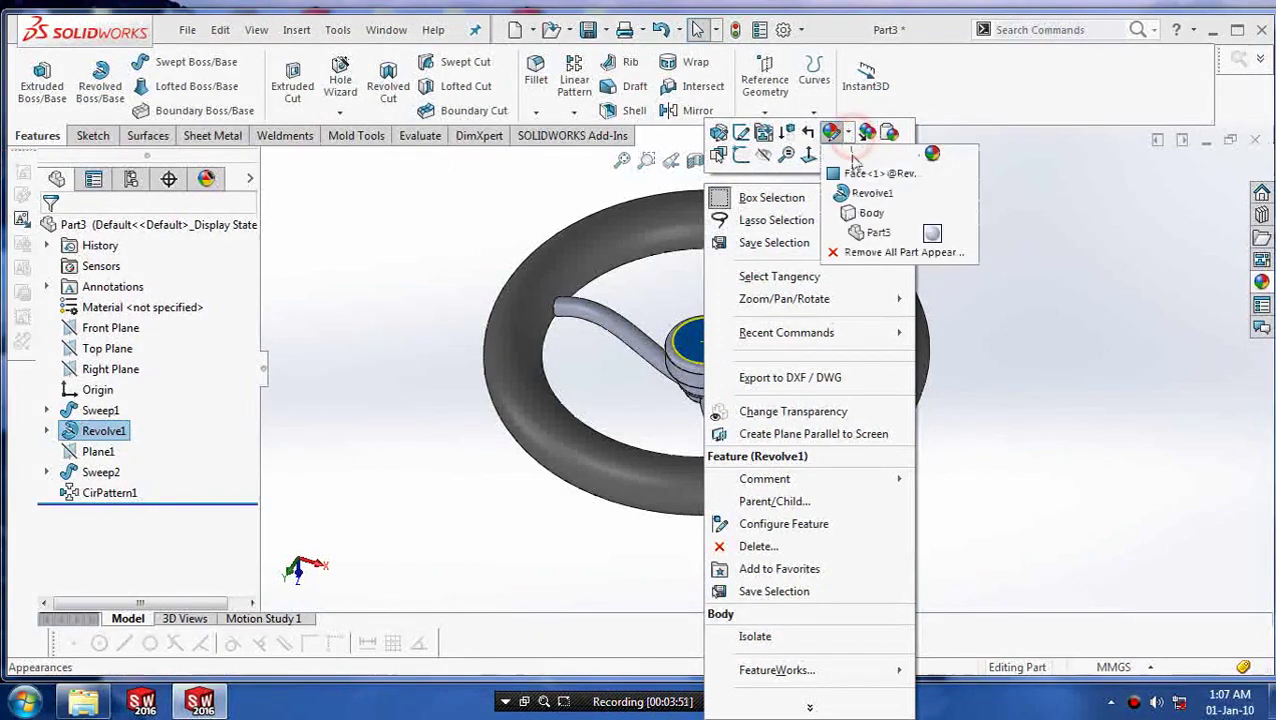
{"action": "left_click", "coordinate": [856, 166]}
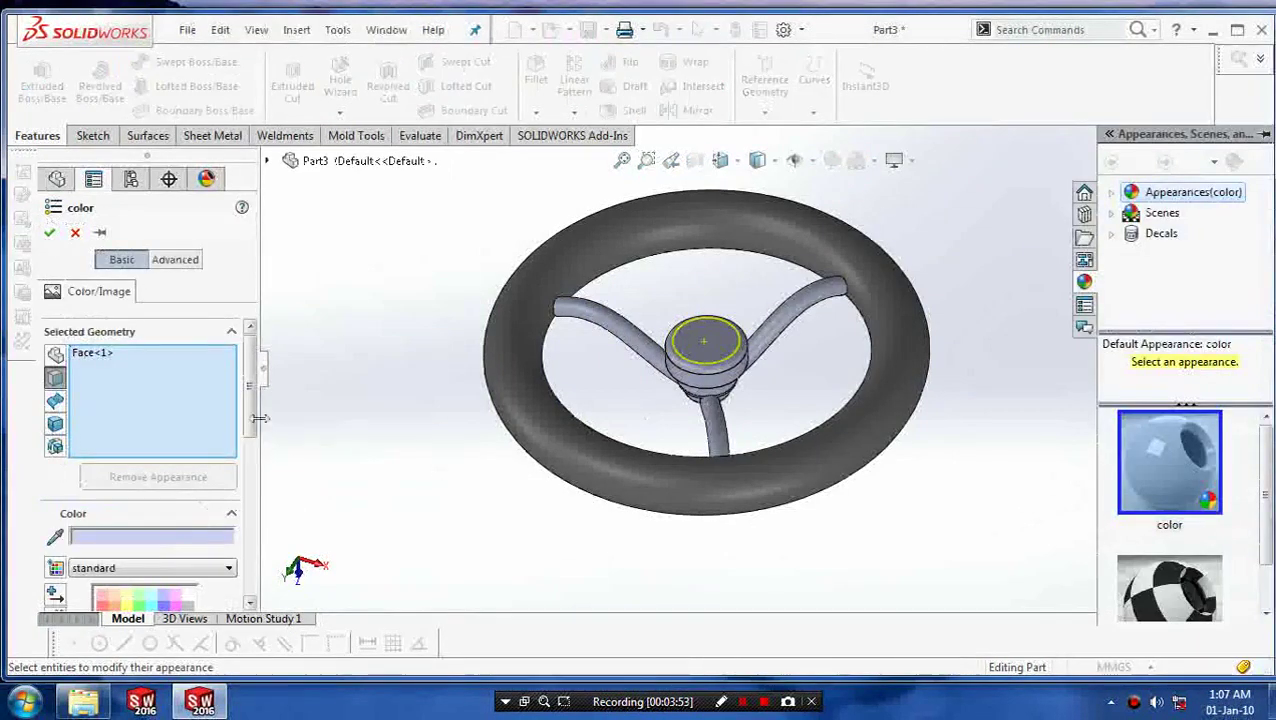
{"action": "scroll", "coordinate": [257, 425], "scroll_direction": "down", "scroll_amount": 5}
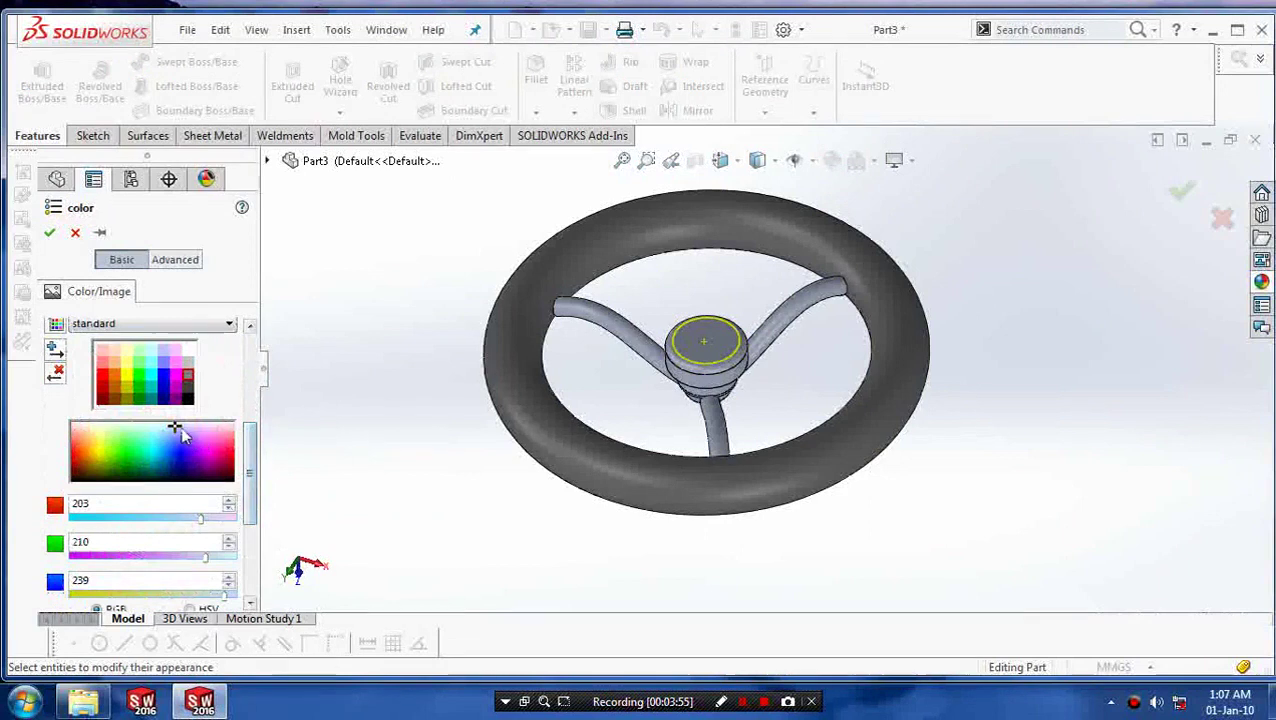
{"action": "left_click", "coordinate": [189, 391]}
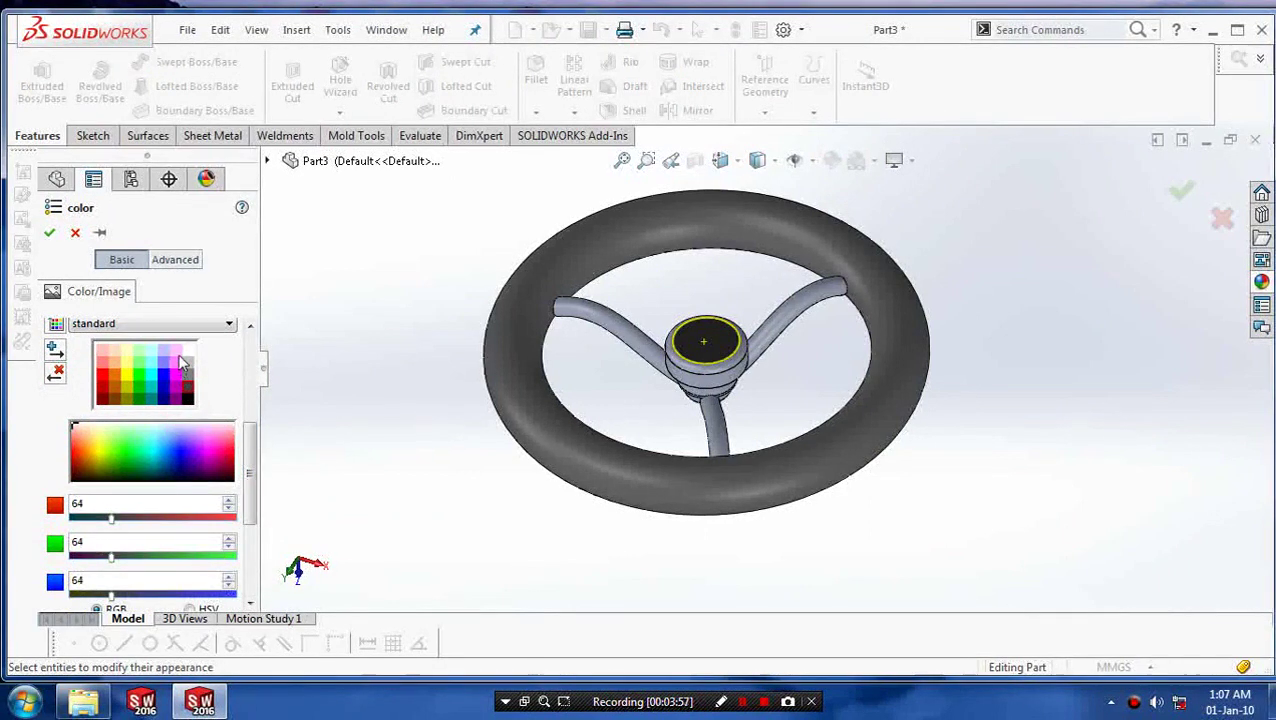
{"action": "left_click", "coordinate": [187, 362]}
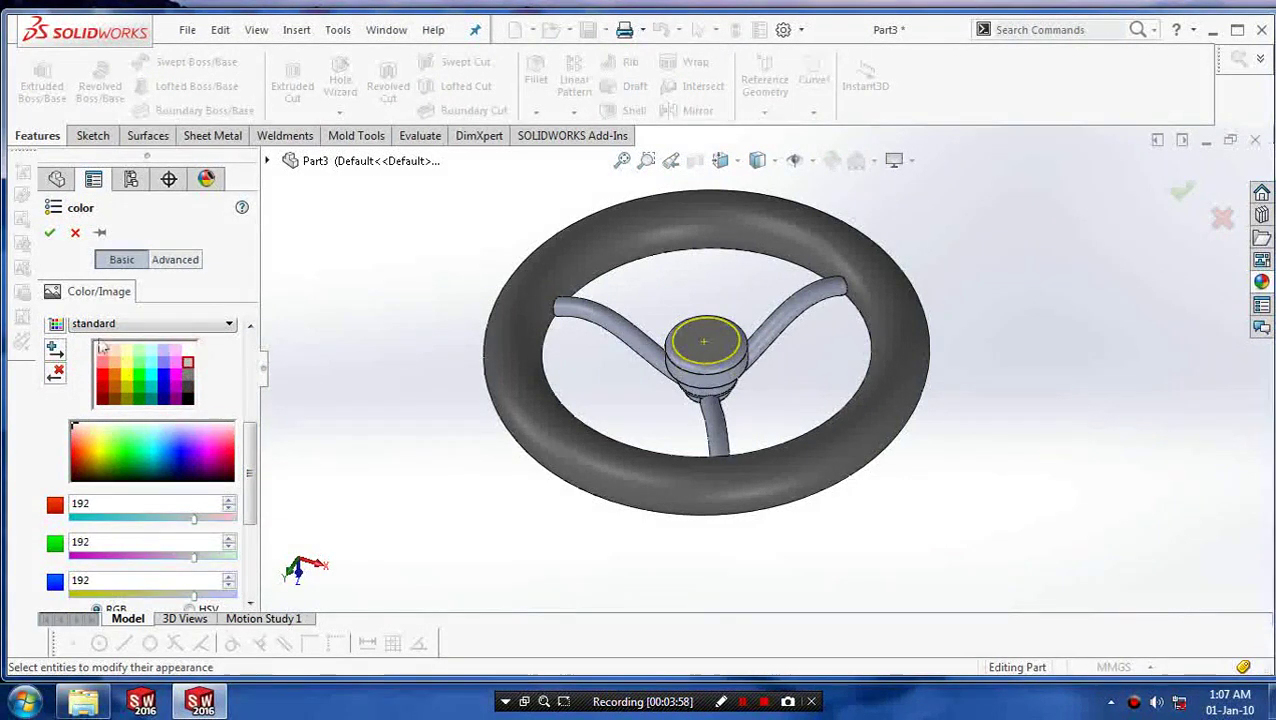
{"action": "left_click", "coordinate": [49, 232]}
{"action": "left_click", "coordinate": [597, 330]}
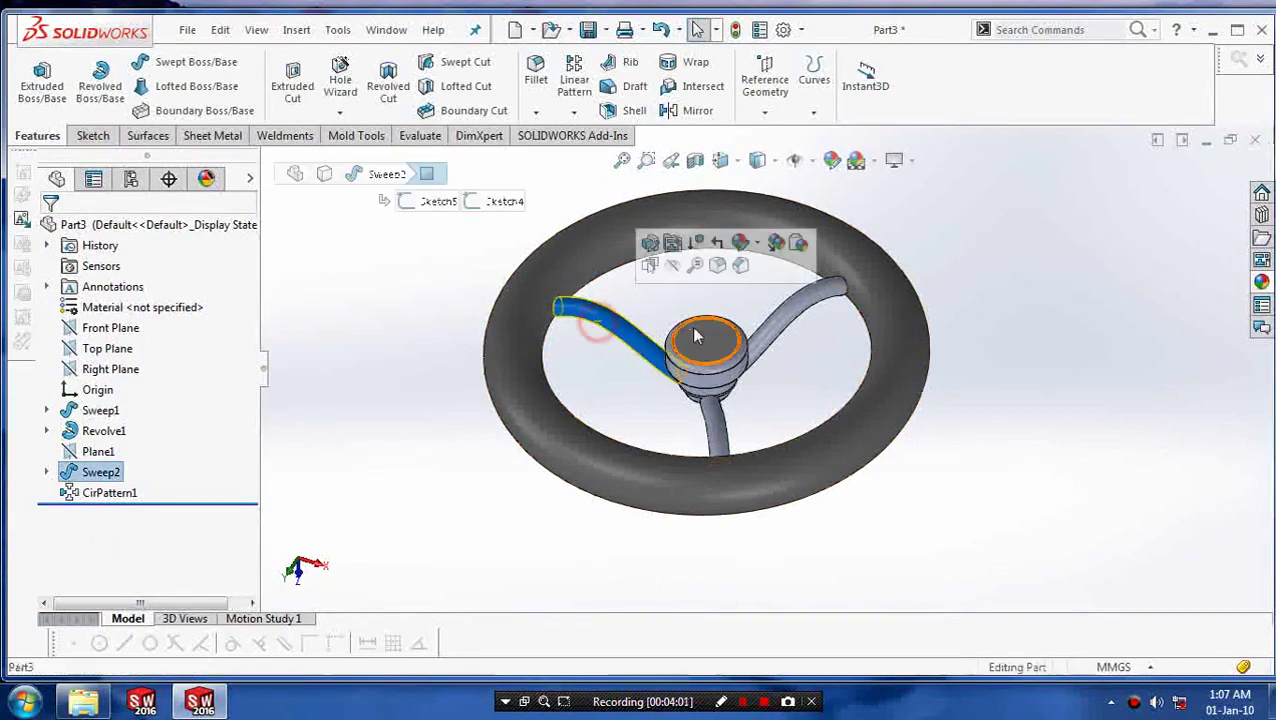
Step: Apply a near-black face appearance to Sweep2 and the patterned spokes
{"action": "left_click", "coordinate": [773, 330], "text": "ctrl"}
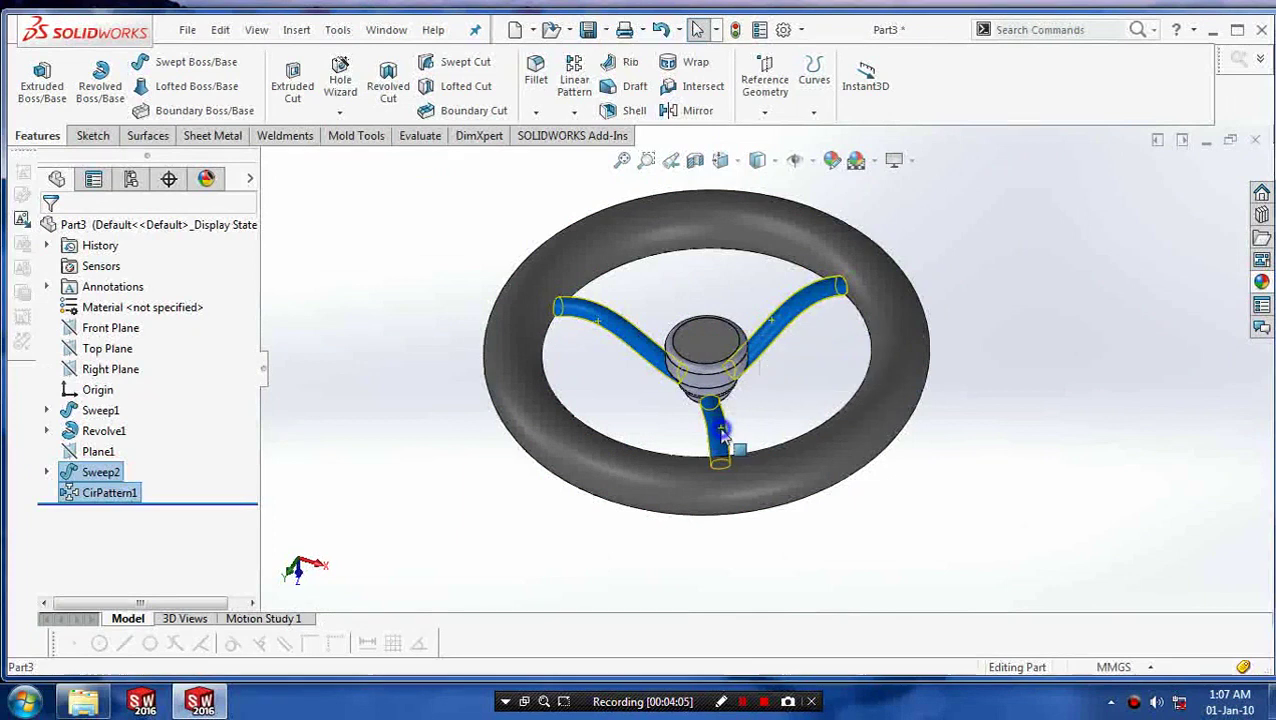
{"action": "right_click", "coordinate": [724, 432]}
{"action": "left_click", "coordinate": [783, 202]}
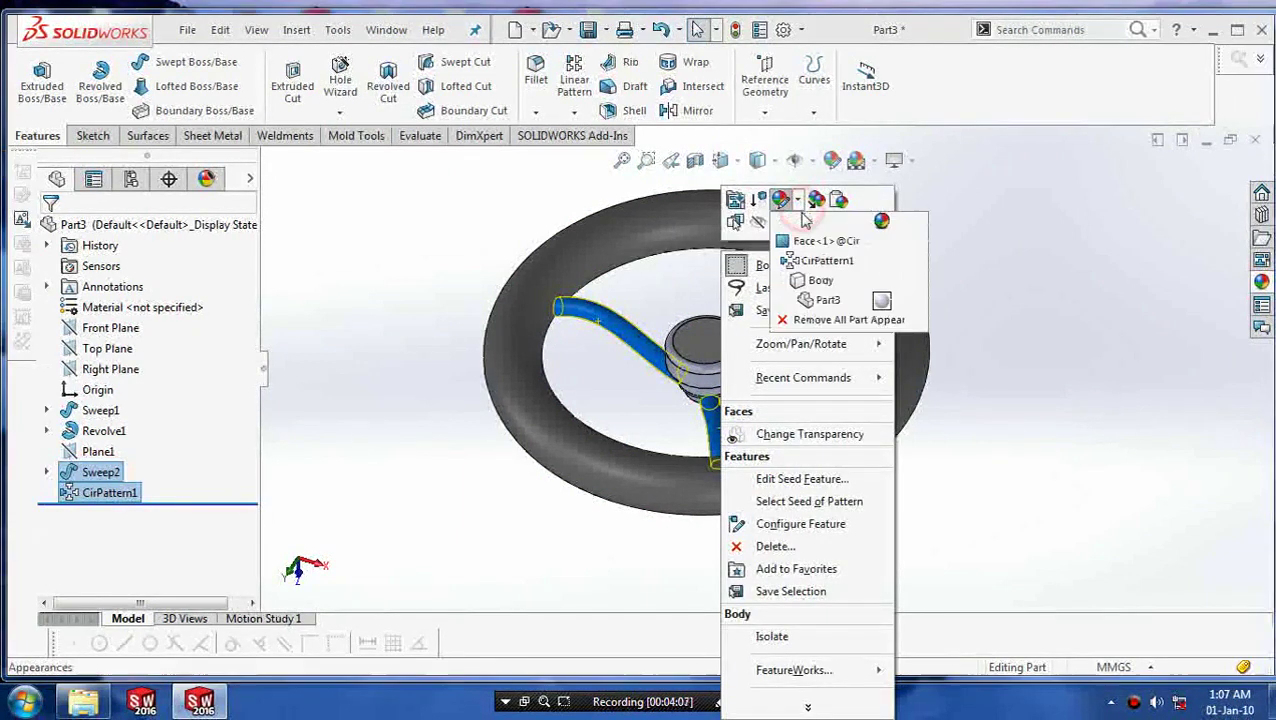
{"action": "left_click", "coordinate": [822, 241]}
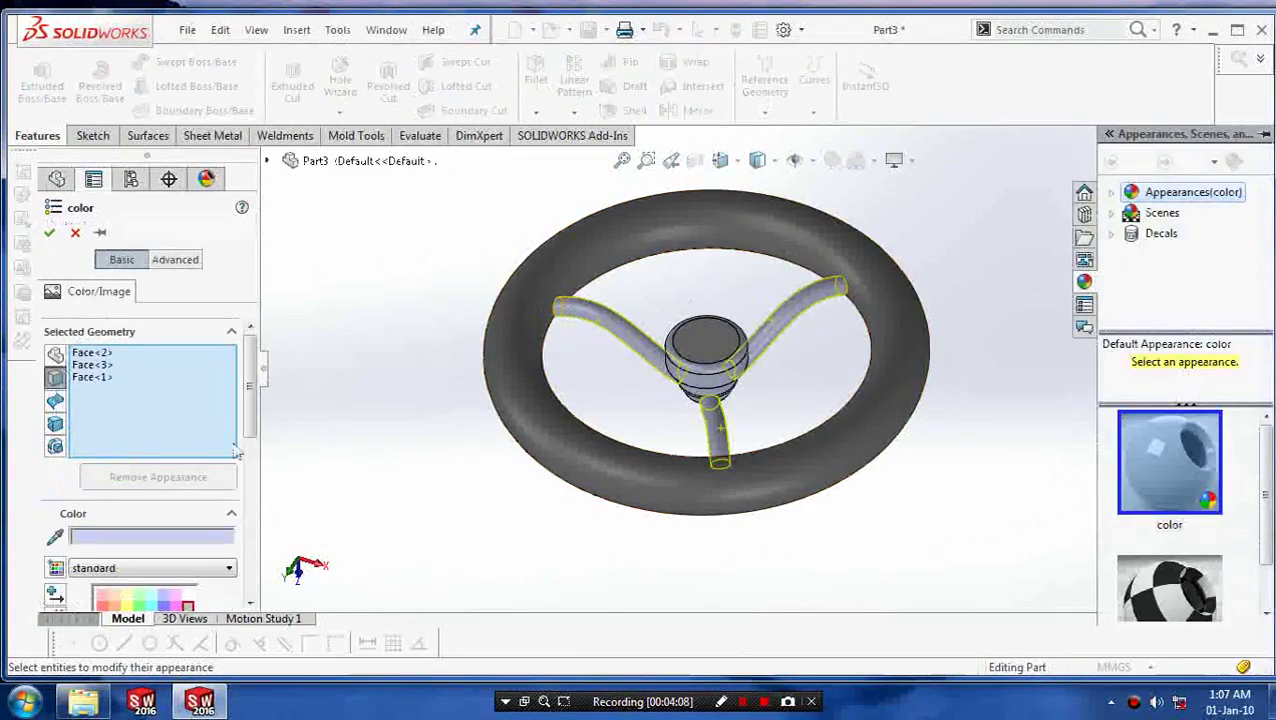
{"action": "scroll", "coordinate": [176, 500], "scroll_direction": "down", "scroll_amount": 5}
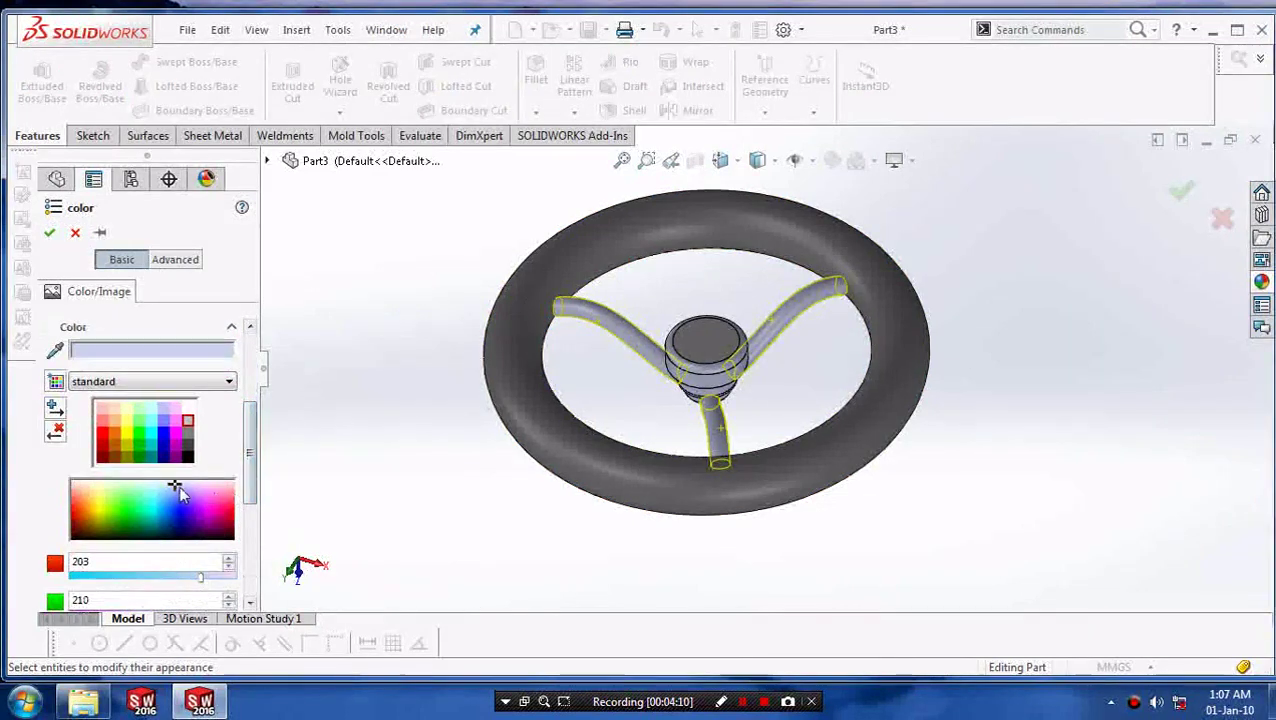
{"action": "left_click", "coordinate": [179, 492]}
{"action": "left_click_drag", "start_coordinate": [179, 492], "coordinate": [96, 541]}
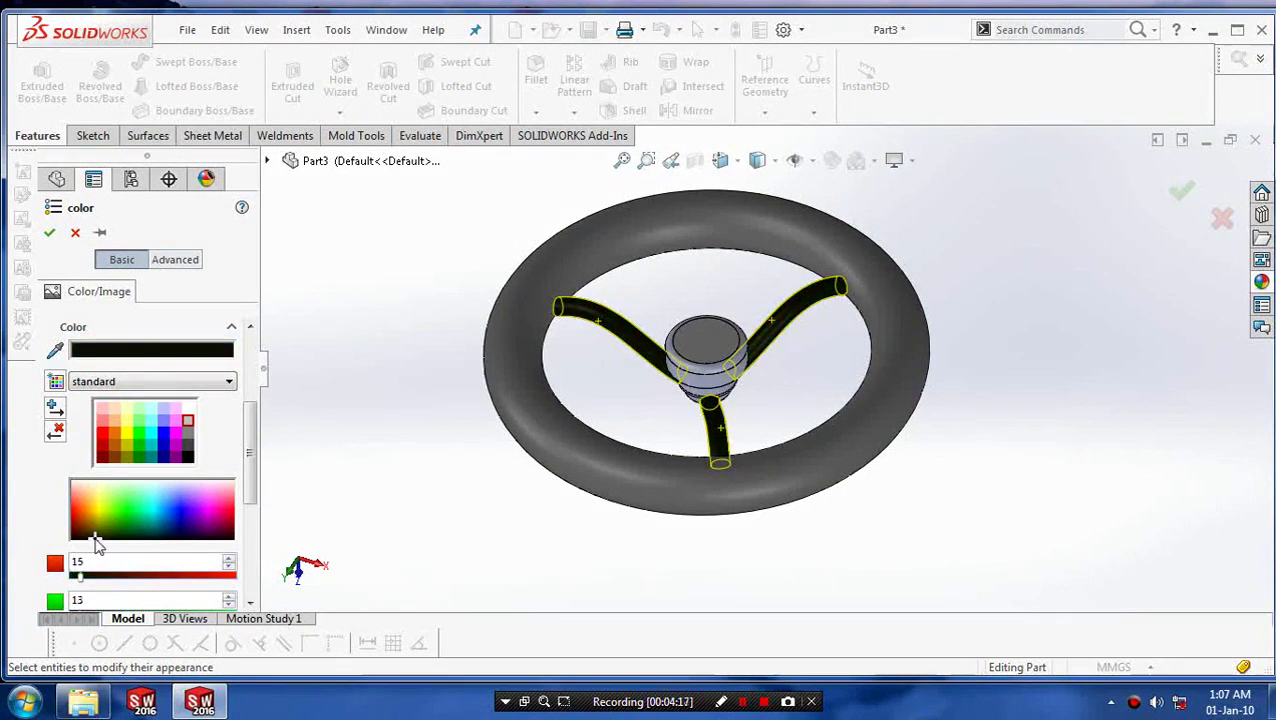
{"action": "left_click", "coordinate": [49, 233]}
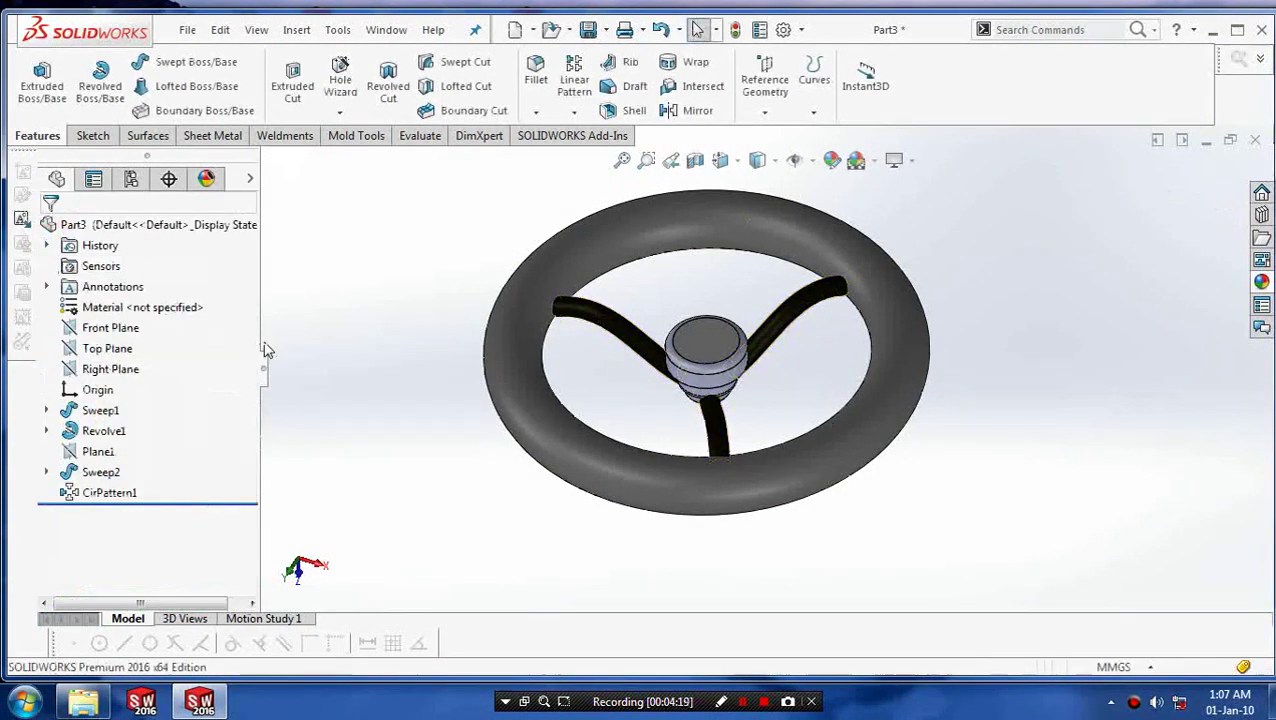
{"action": "mouse_move", "coordinate": [408, 397]}
{"action": "middle_mouse_down"}
{"action": "mouse_move", "coordinate": [384, 379]}
{"action": "mouse_move", "coordinate": [396, 367]}
{"action": "mouse_move", "coordinate": [416, 376]}
{"action": "middle_mouse_up"}
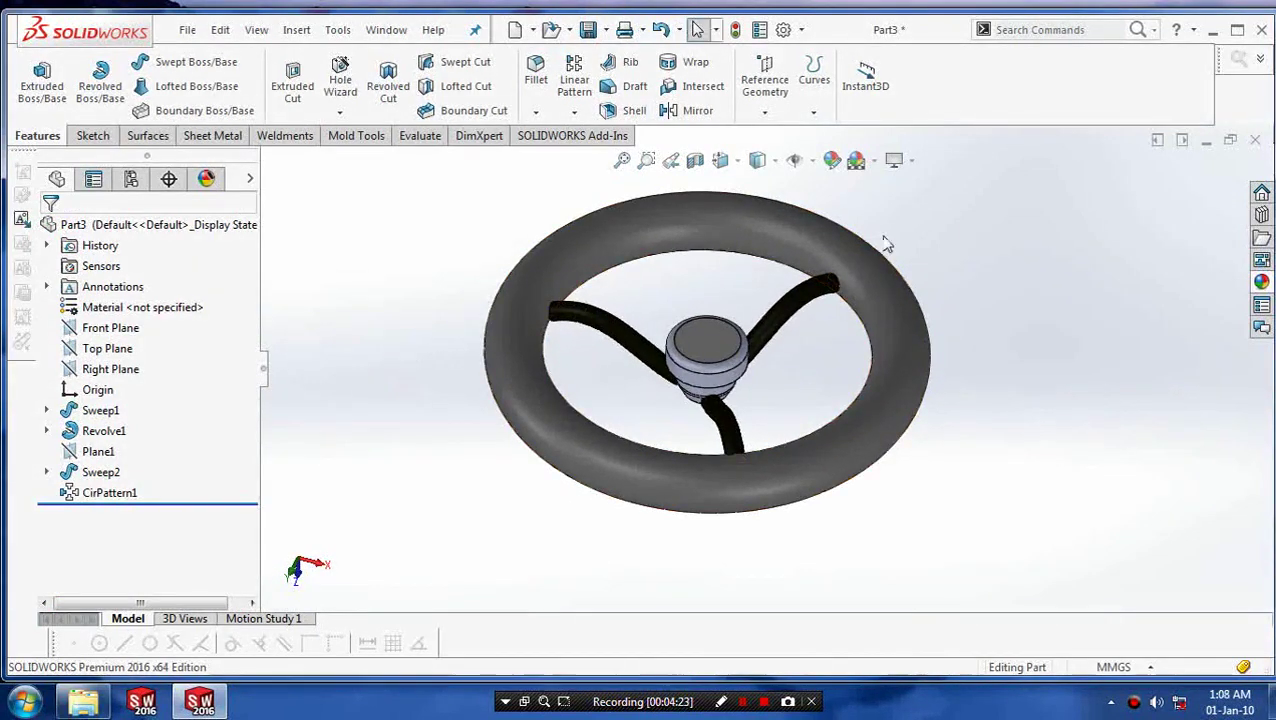